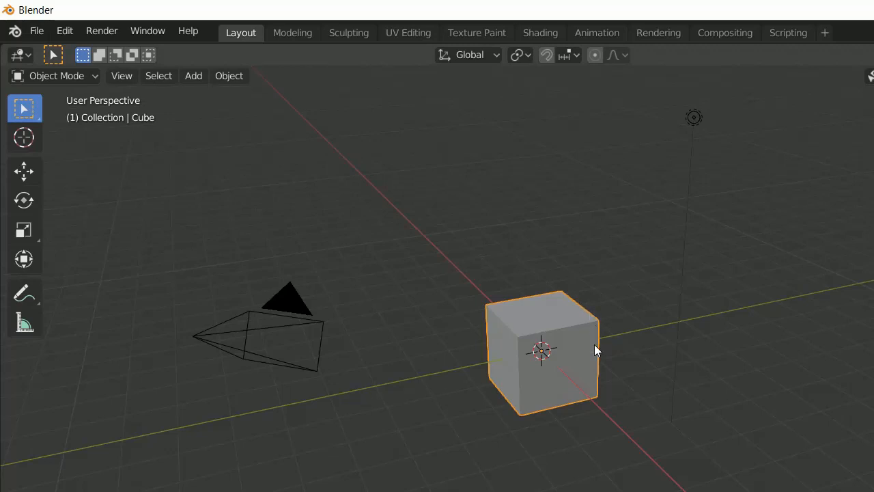
Enter Edit Mode on the default cube and switch to edge selection.
scroll(595, 346, "up", 2)
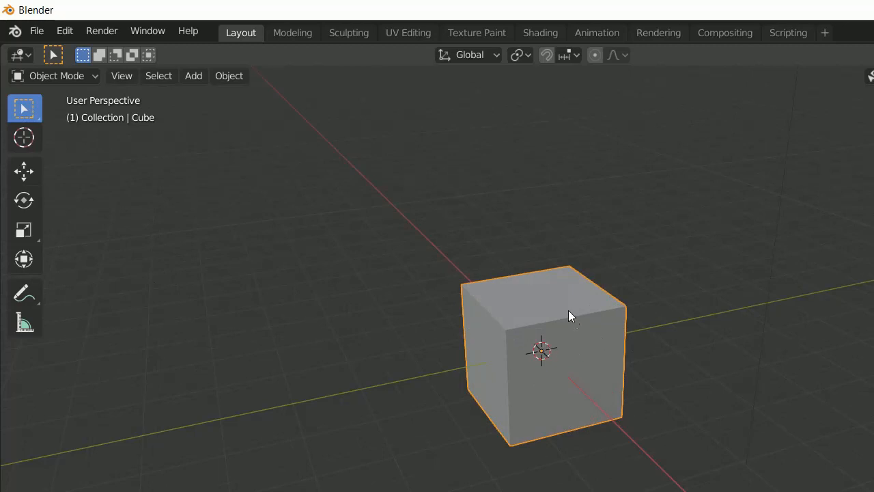
scroll(566, 308, "up", 1)
scroll(564, 307, "up", 1)
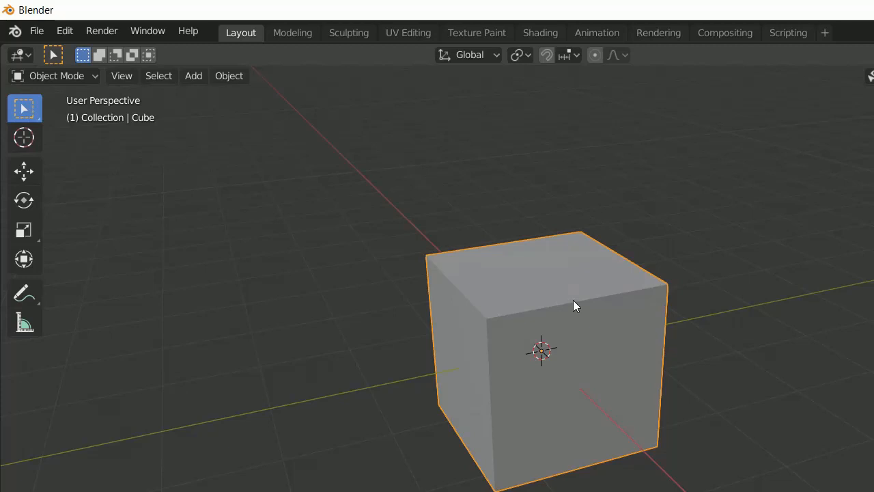
key("Tab")
middle_click_drag(579, 288, 566, 303)
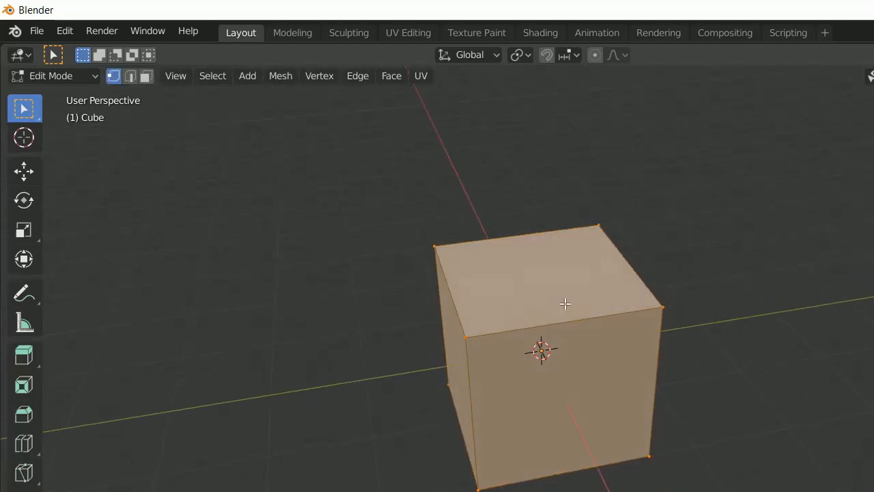
scroll(518, 286, "up", 1)
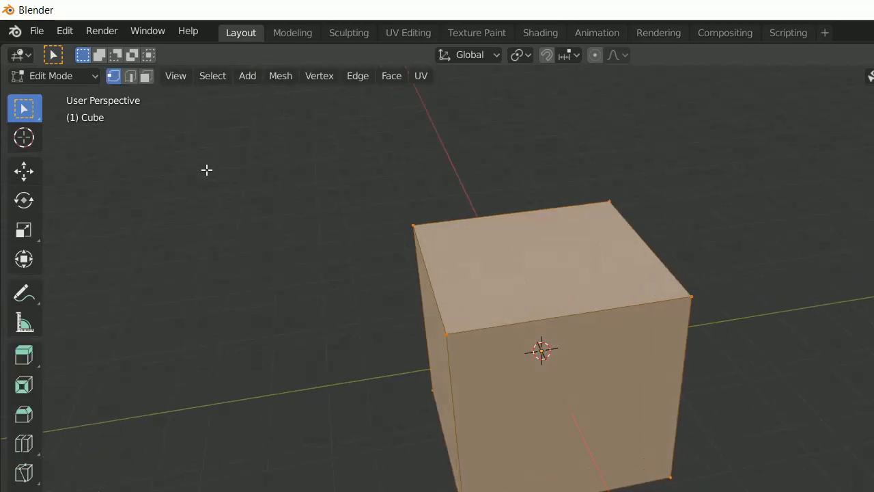
left_click(129, 76)
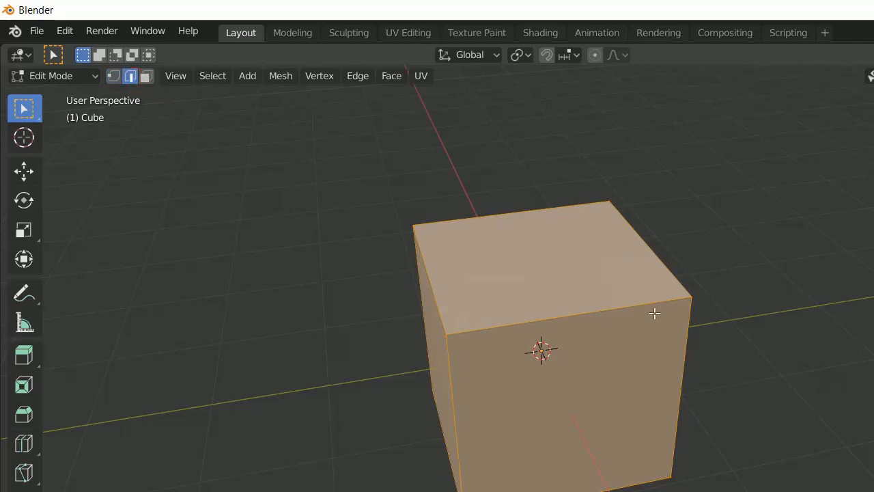
Clear the selection and select the cube's two opposite top edges that run parallel to the Y axis.
key("KP_1")
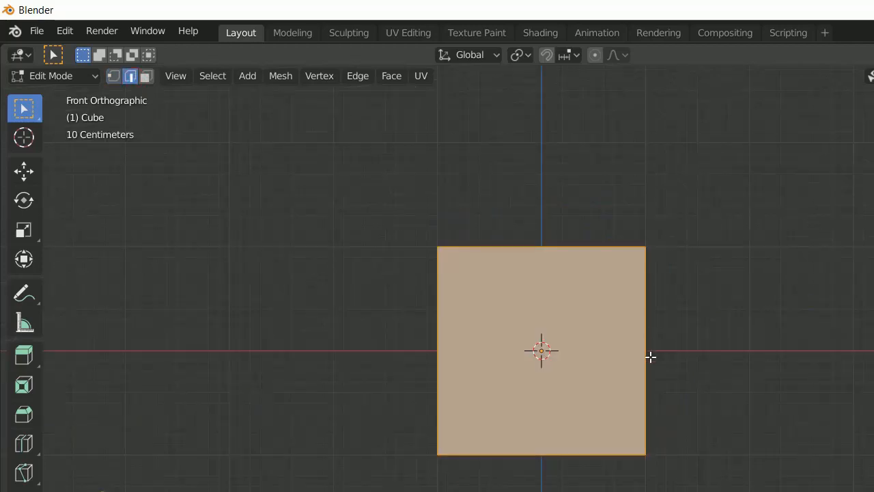
middle_click_drag(650, 355, 632, 414)
key("alt+a")
middle_click_drag(658, 288, 640, 290)
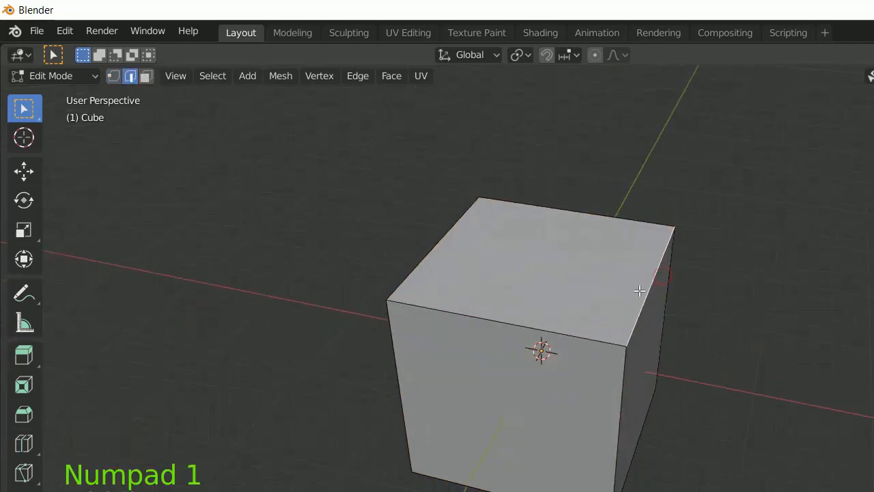
left_click(438, 247, "shift")
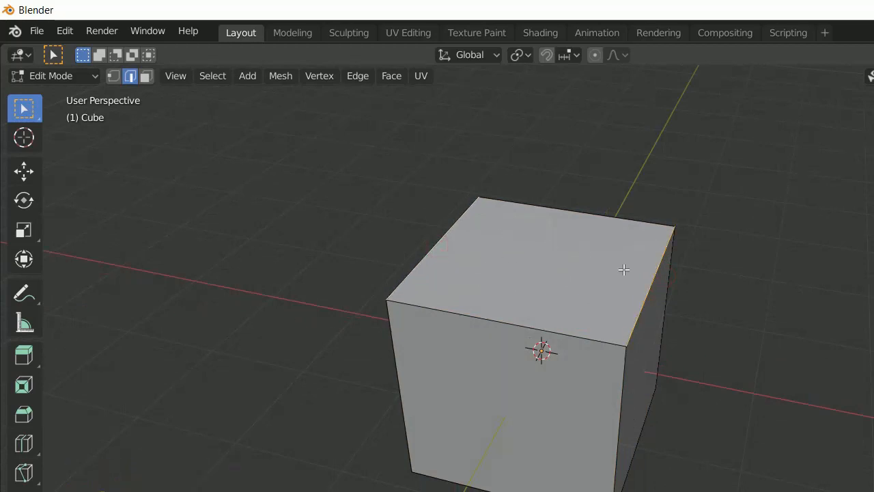
Bevel the two selected top edges with an offset of about 0.283 m and 5 segments, then return to the Select Box tool.
left_click(18, 422)
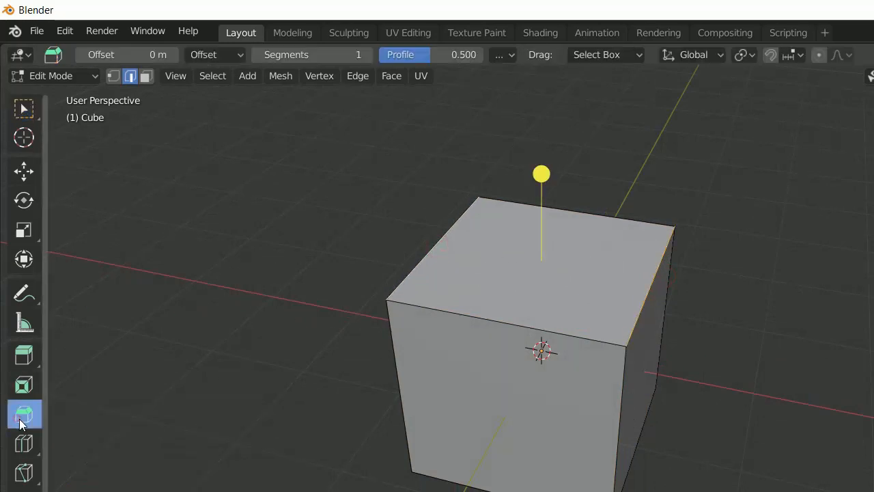
left_click_drag(550, 171, 575, 140)
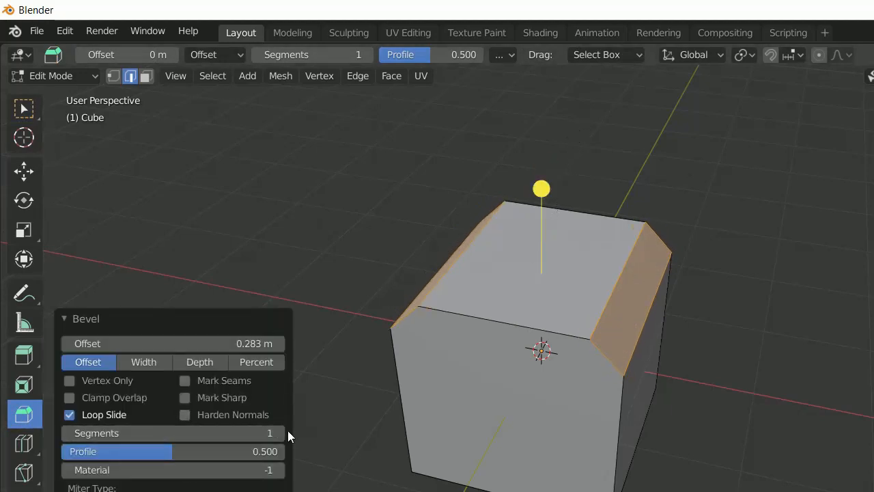
left_click(247, 431)
type("5")
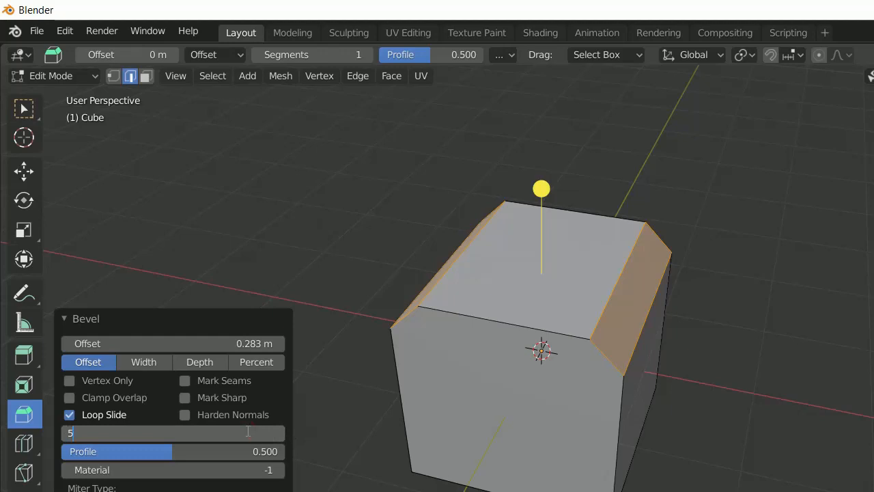
key("Return")
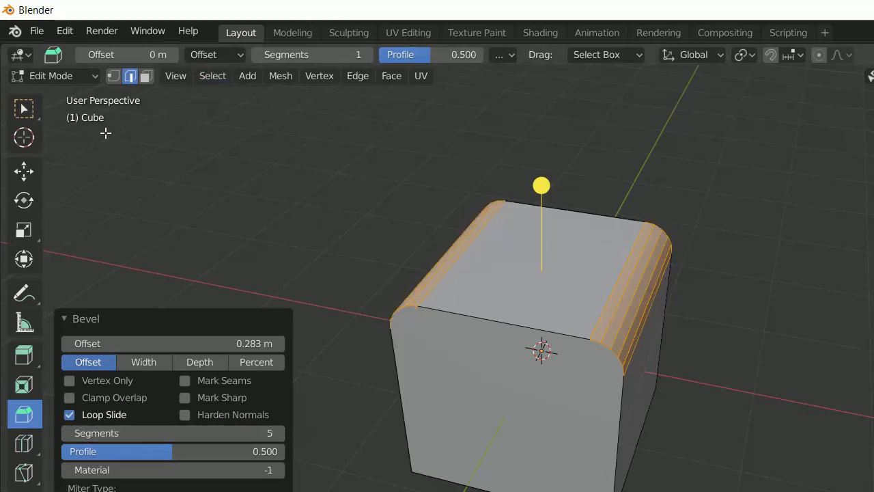
left_click(24, 108)
middle_click_drag(831, 350, 845, 332)
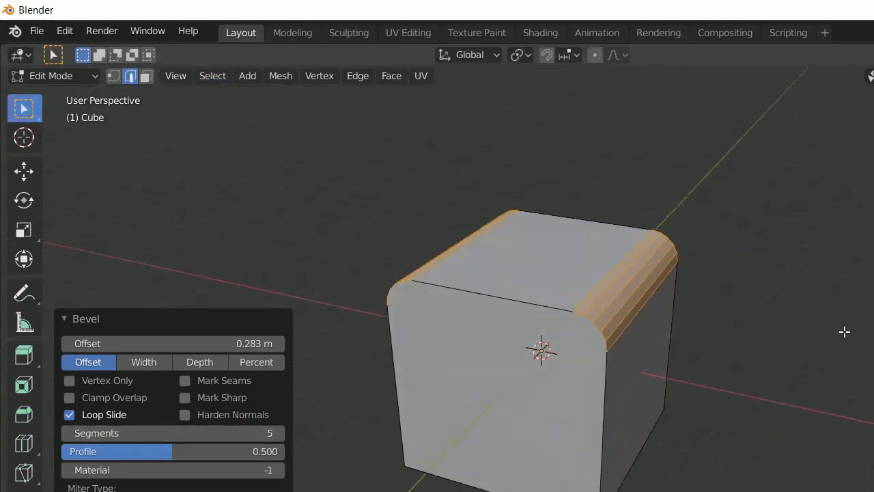
left_click(66, 321)
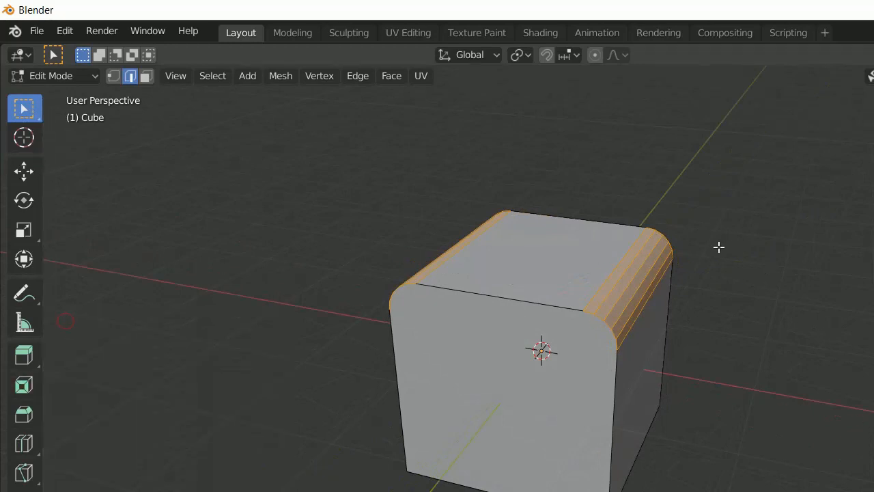
Return to Object Mode and apply Shade Smooth to the whole bevelled cube.
scroll(718, 246, "up", 2)
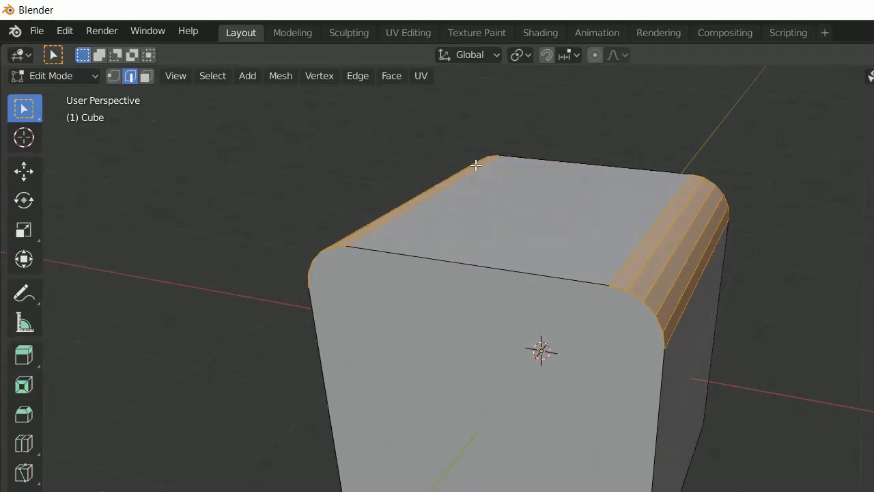
key("Tab")
key("Tab")
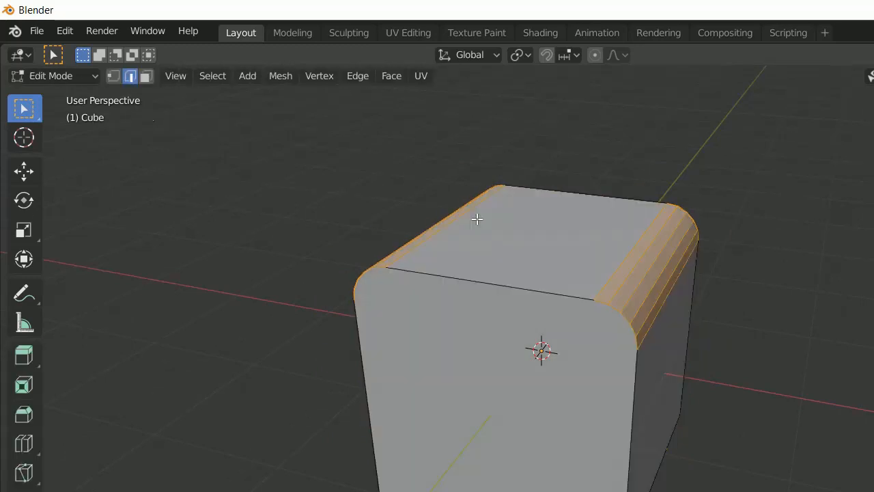
key("Tab")
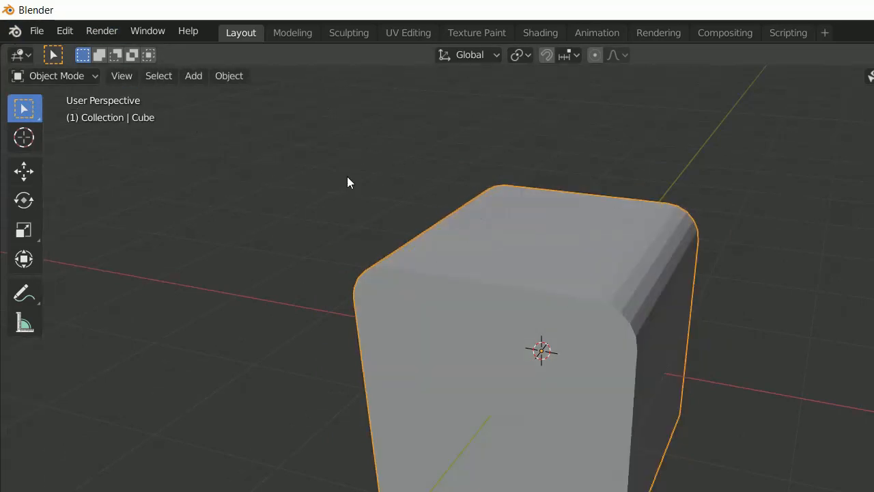
left_click(227, 76)
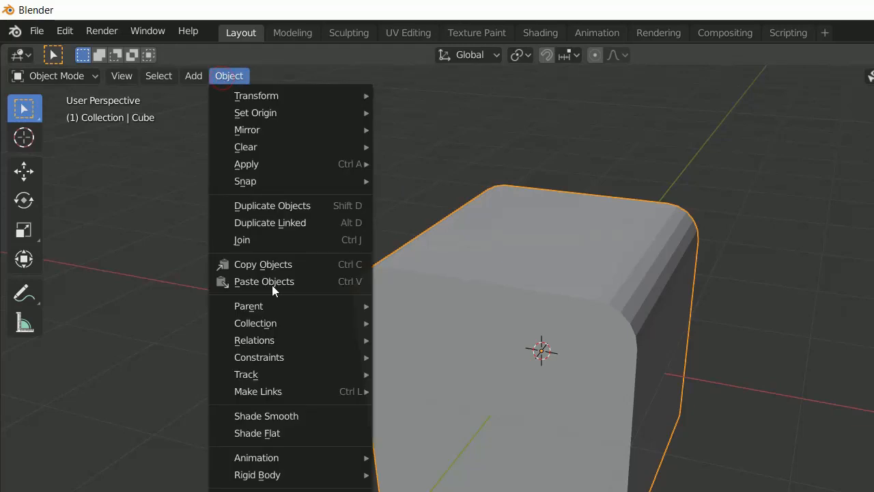
left_click(295, 414)
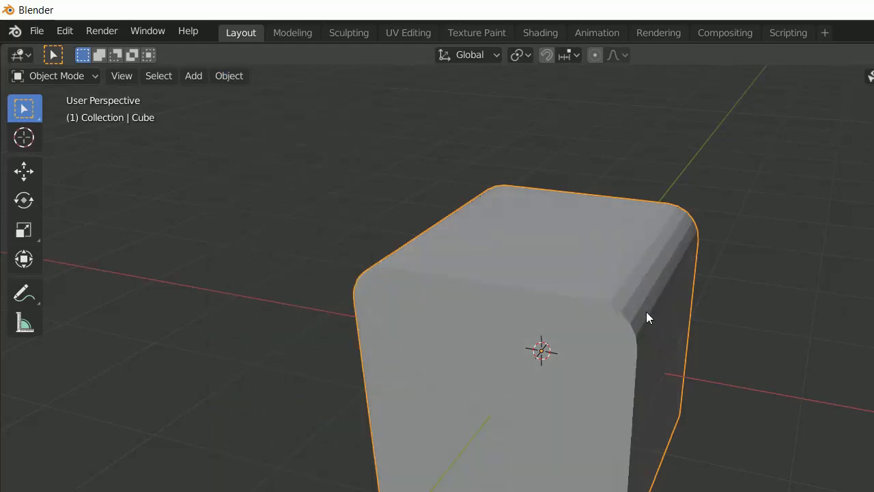
In Edit Mode, clear the selection, try Shade Smooth on the faces, and go back to Object Mode.
key("Tab")
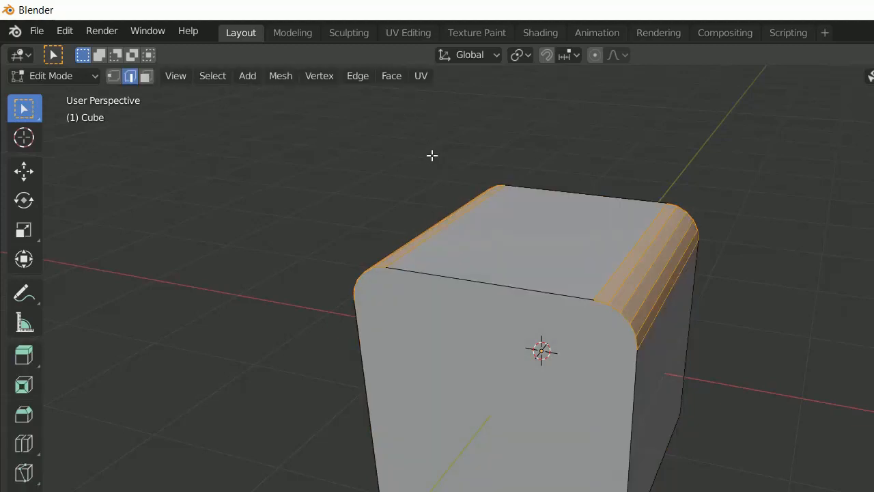
key("a")
key("alt+a")
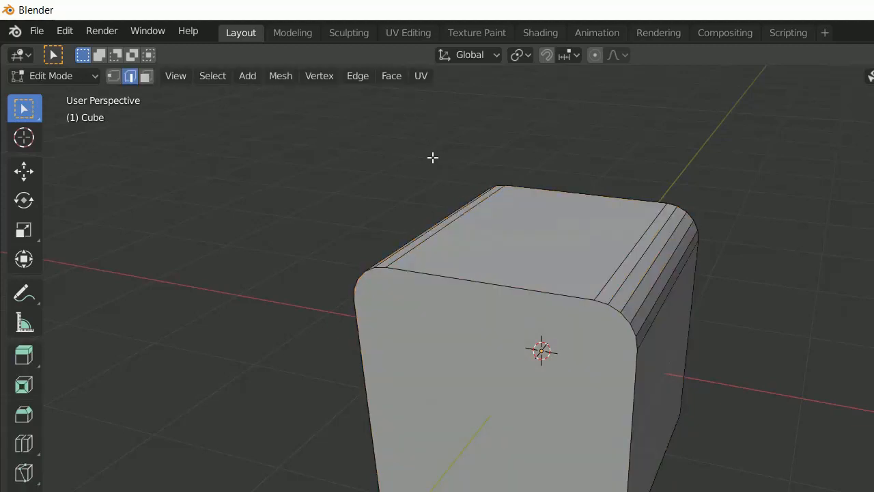
left_click(396, 77)
left_click(396, 76)
left_click(396, 76)
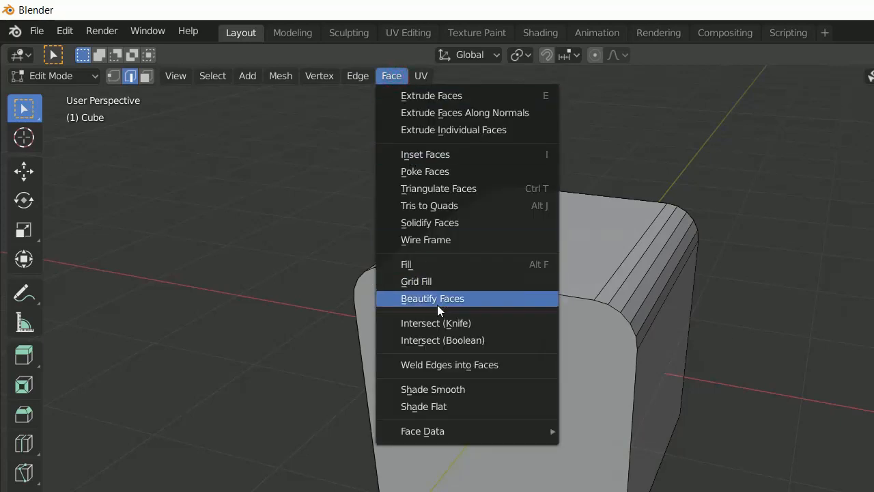
left_click(433, 389)
key("Tab")
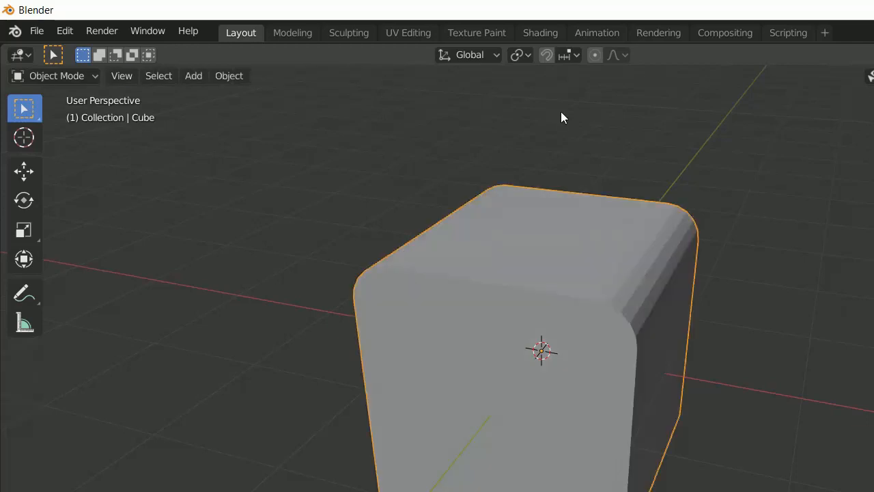
Select the entire mesh in Edit Mode, apply Shade Smooth to its faces, and view it in Object Mode.
key("Tab")
key("a")
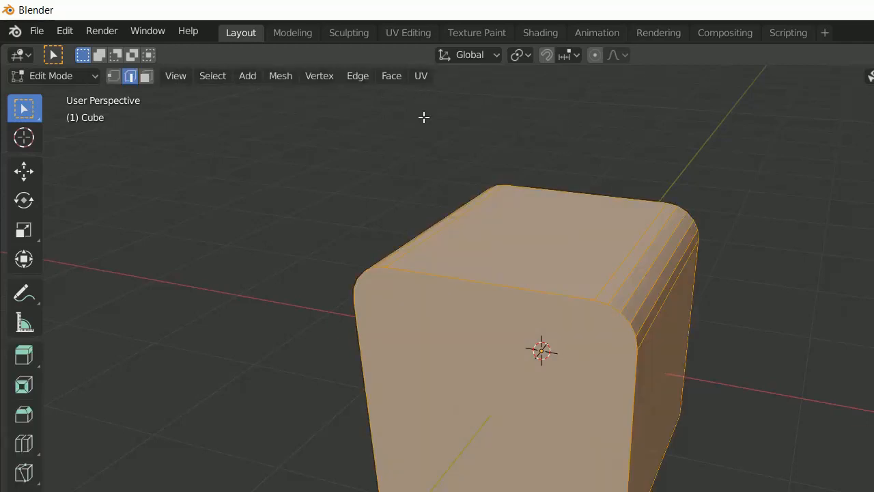
left_click(392, 76)
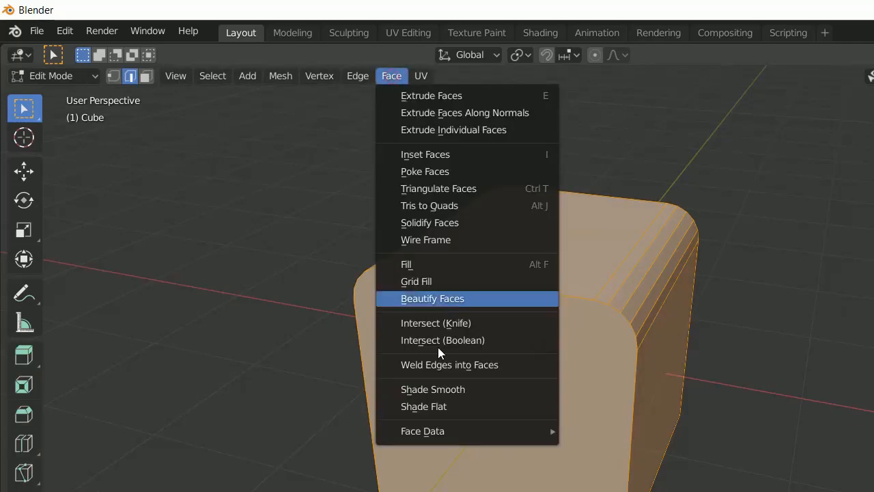
left_click(438, 386)
key("Tab")
key("Tab")
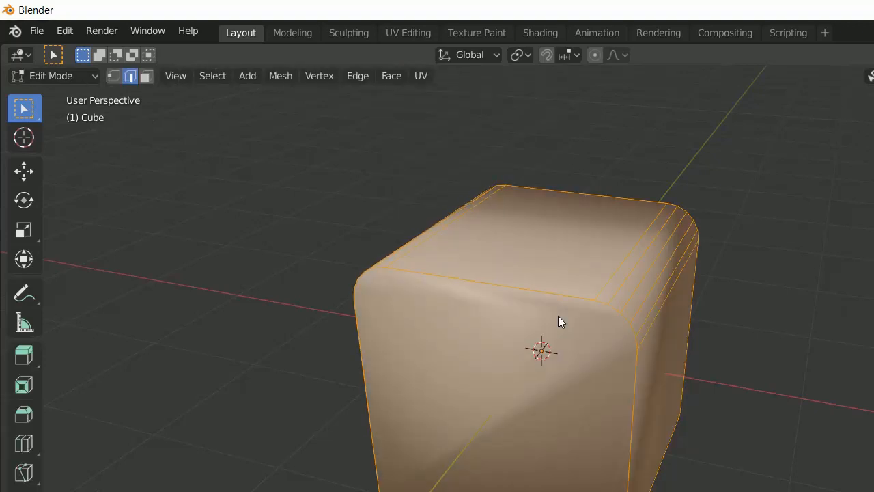
key("Tab")
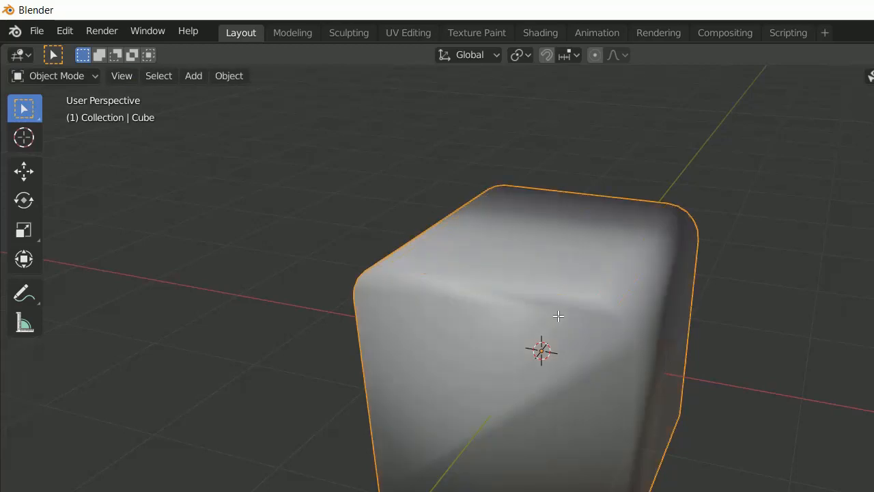
Undo the smooth shading of the faces and return to Object Mode.
key("Tab")
key("ctrl+z")
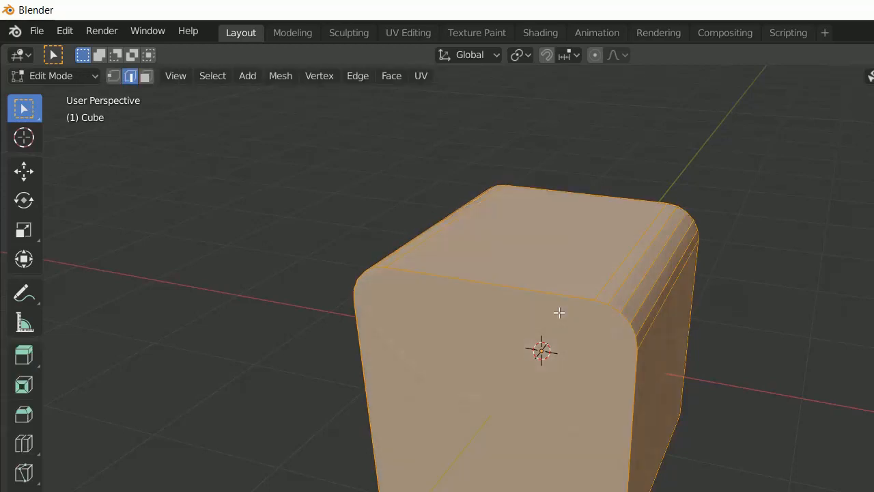
key("Tab")
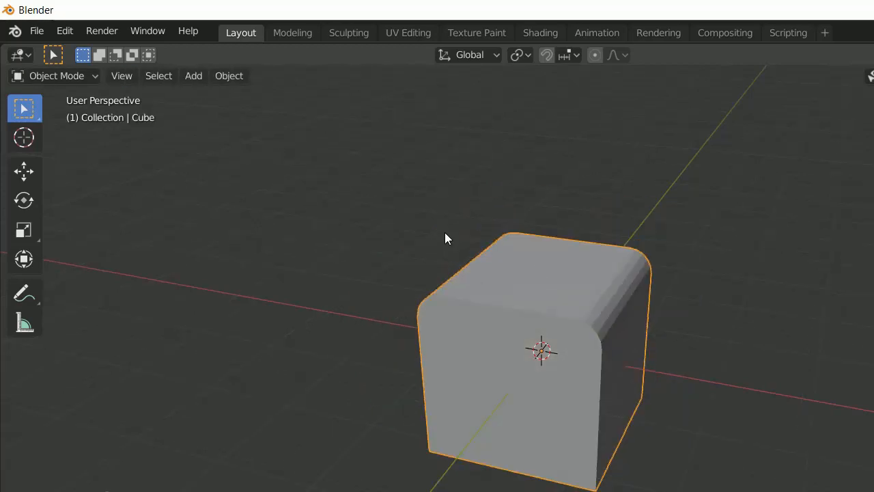
Shade the selected bevelled cube smooth at object level and inspect its rounded edges from another angle.
left_click(229, 76)
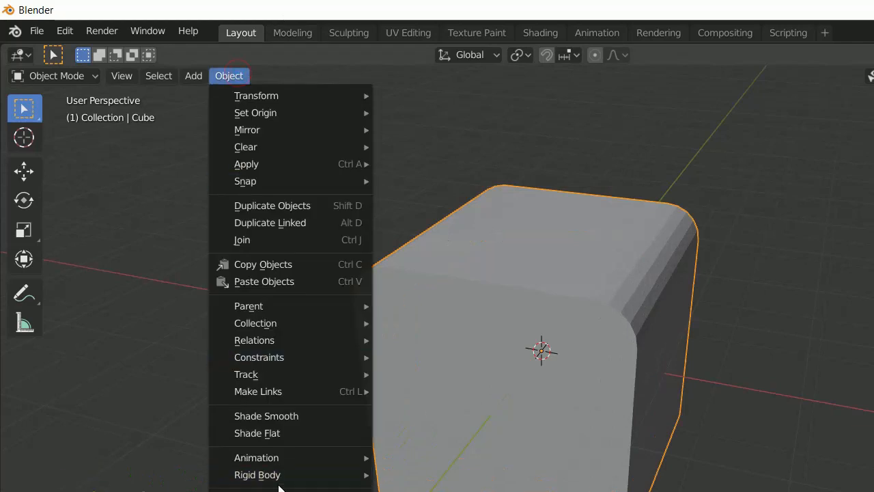
left_click(258, 417)
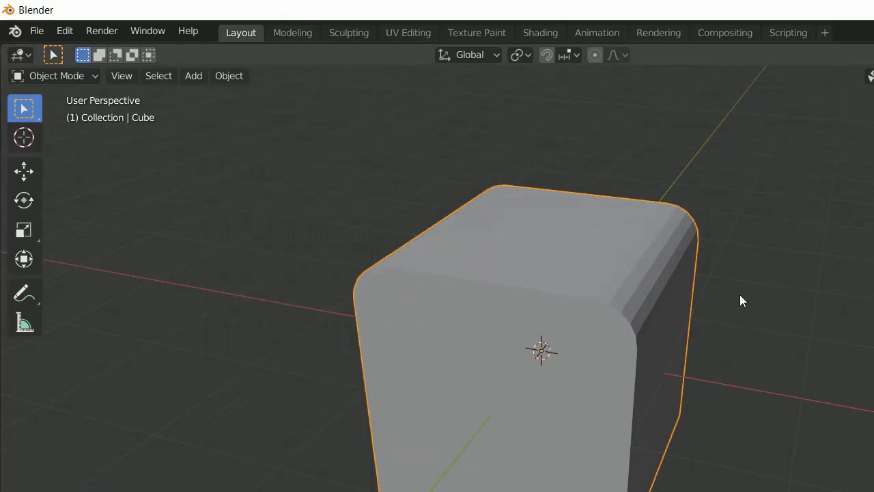
left_click(676, 274)
left_click(776, 176)
left_click(596, 253)
left_click(227, 76)
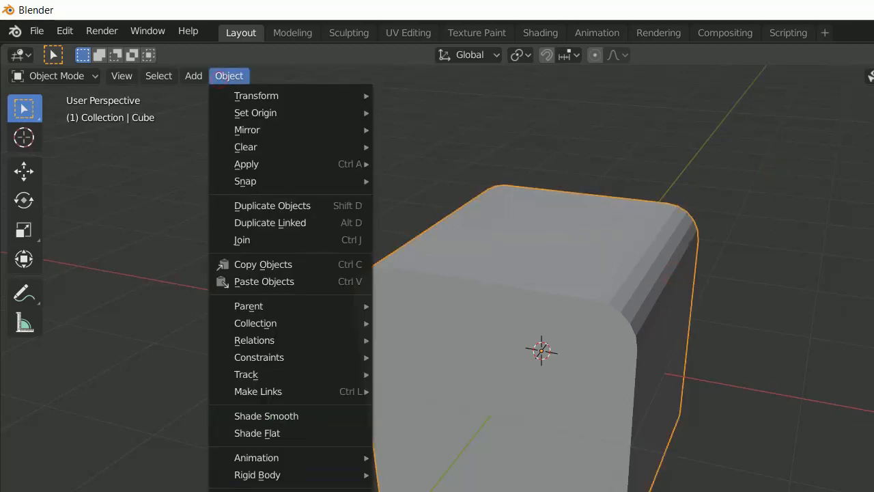
left_click(286, 414)
middle_click_drag(782, 269, 680, 253)
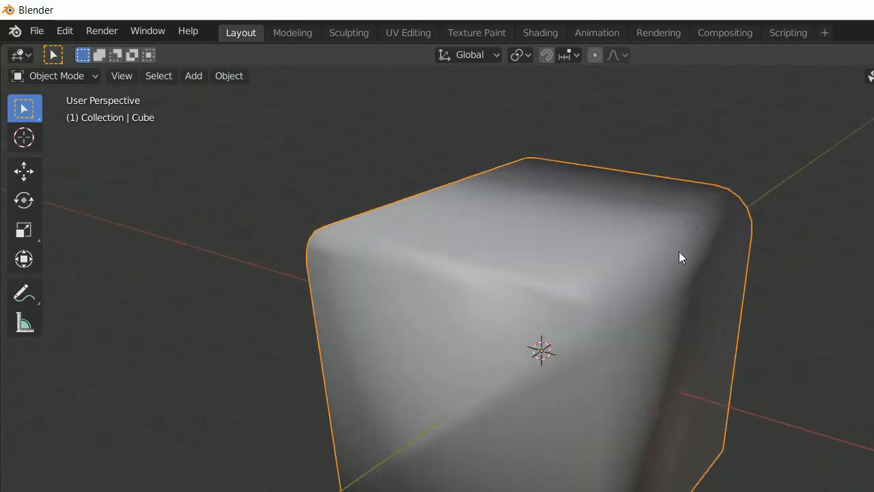
Set the bevelled cube's shading back to flat with Shade Flat.
left_click(246, 82)
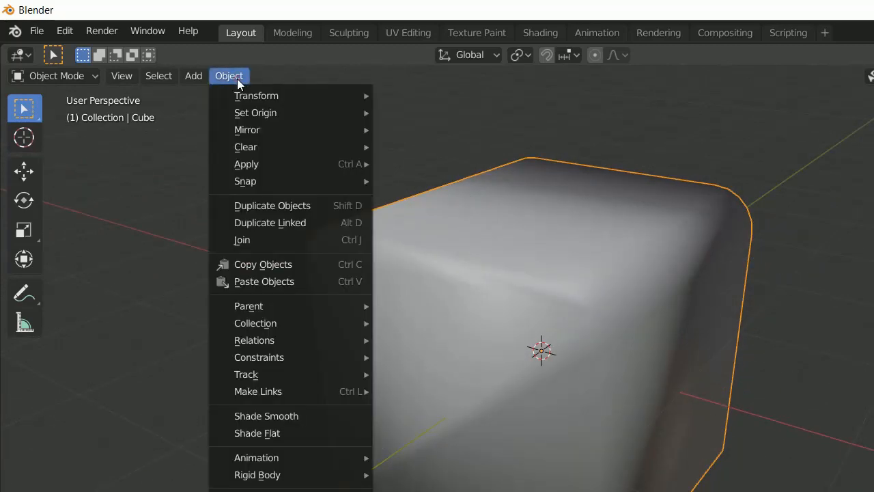
left_click(264, 433)
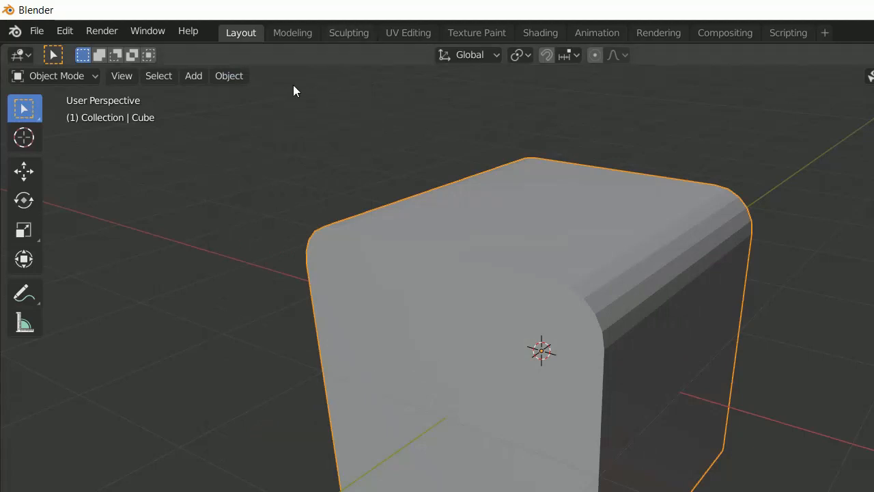
Apply Shade Smooth to the bevelled cube in Object Mode and set it back with Shade Flat for comparison.
left_click(227, 75)
left_click(265, 416)
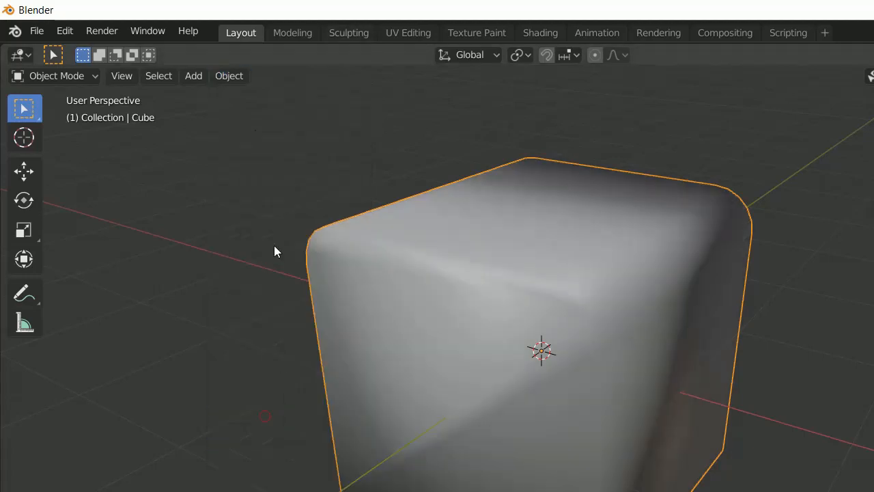
left_click(232, 76)
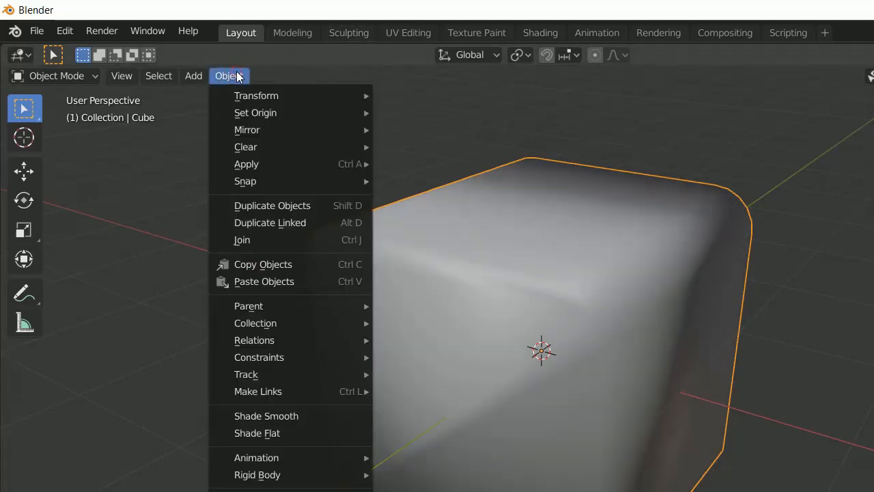
left_click(282, 433)
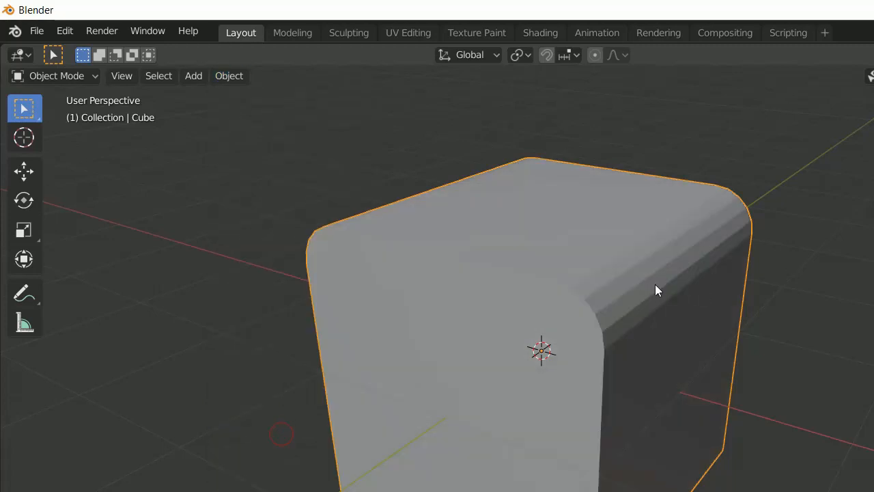
Apply Shade Smooth to the bevelled cube in Object Mode and check the shading across its faces.
middle_click_drag(655, 285, 678, 294)
mouse_move(219, 78)
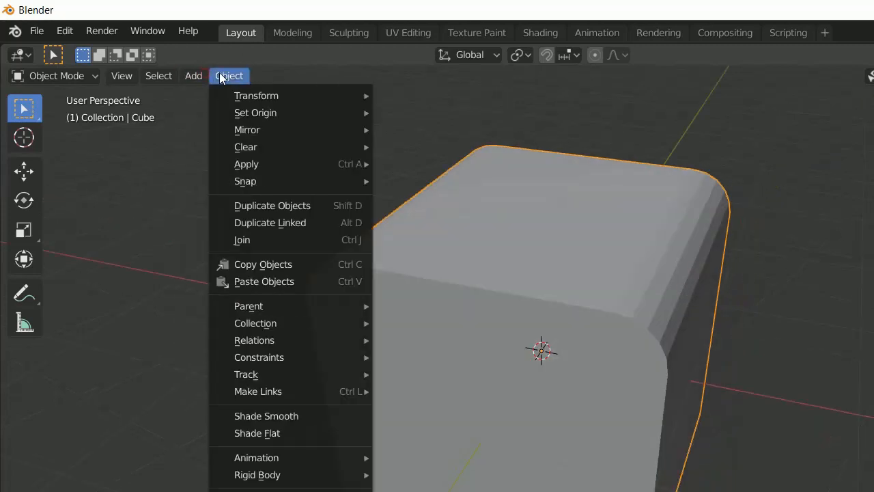
left_click(294, 416)
mouse_move(654, 365)
middle_mouse_down()
mouse_move(562, 293)
mouse_move(623, 328)
mouse_move(701, 335)
mouse_move(593, 308)
mouse_move(605, 336)
mouse_move(719, 314)
mouse_move(663, 332)
mouse_move(533, 334)
mouse_move(593, 342)
mouse_move(652, 308)
mouse_move(646, 305)
middle_mouse_up()
scroll(651, 308, "up", 1)
scroll(651, 310, "down", 2)
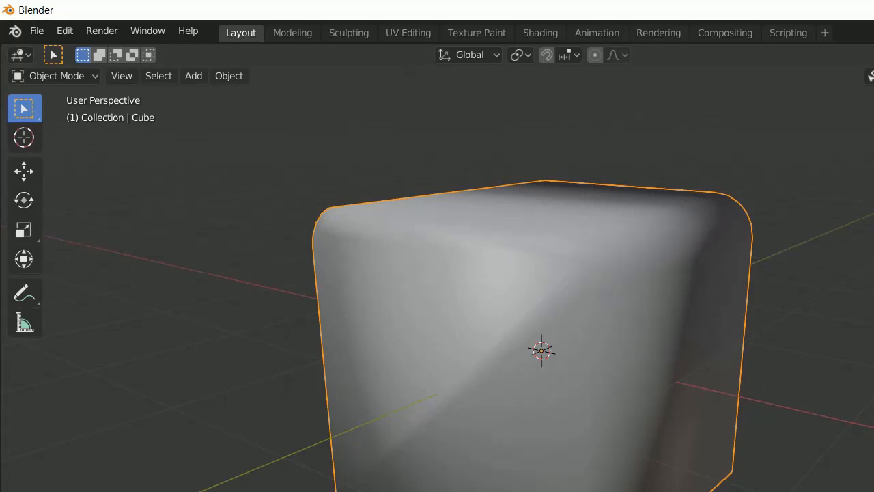
Inspect the shading of the cube's rounded edges and flat faces from several angles and distances.
scroll(597, 308, "down", 2)
middle_click_drag(611, 304, 673, 290)
scroll(676, 268, "up", 2)
scroll(595, 304, "up", 2)
middle_click_drag(595, 303, 612, 290)
scroll(644, 295, "up", 1)
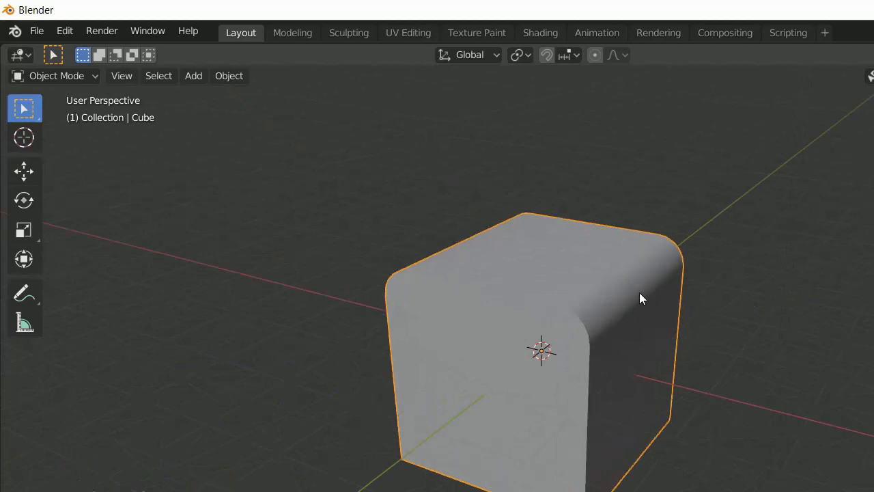
scroll(623, 296, "down", 1)
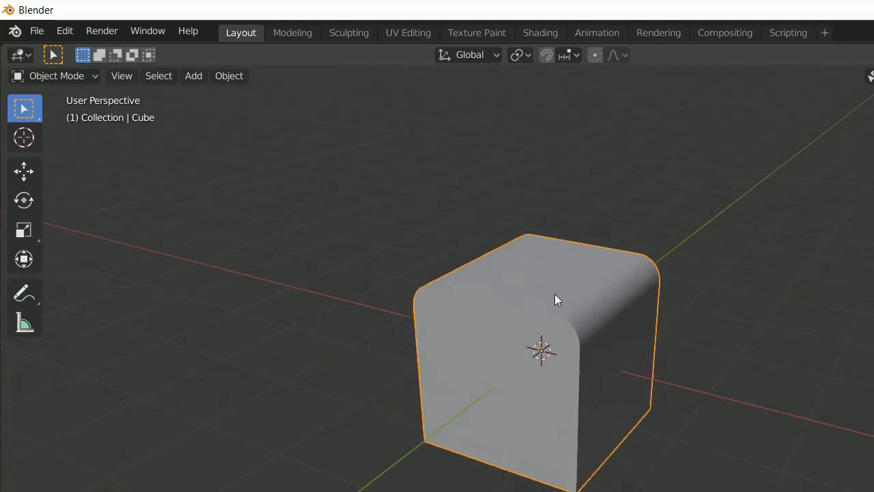
scroll(555, 294, "down", 1)
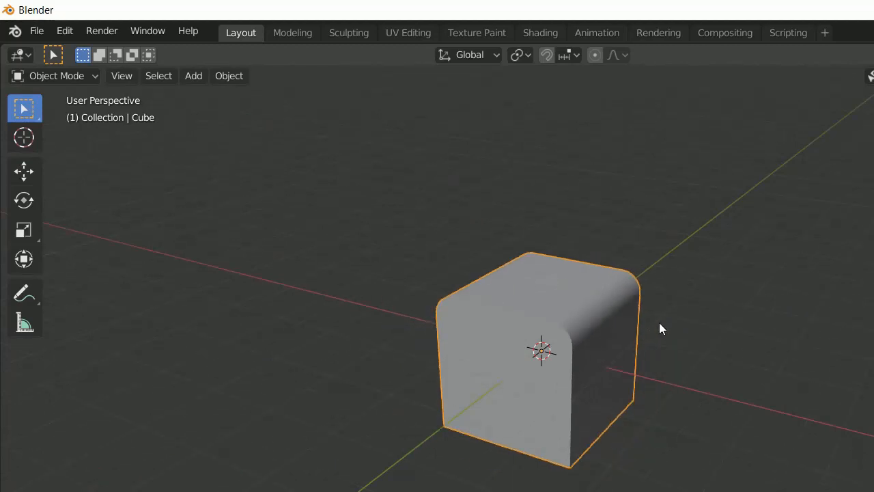
Add a cylinder mesh and move it along the X axis until it stands beside the cube.
key("shift+a")
mouse_move(379, 325)
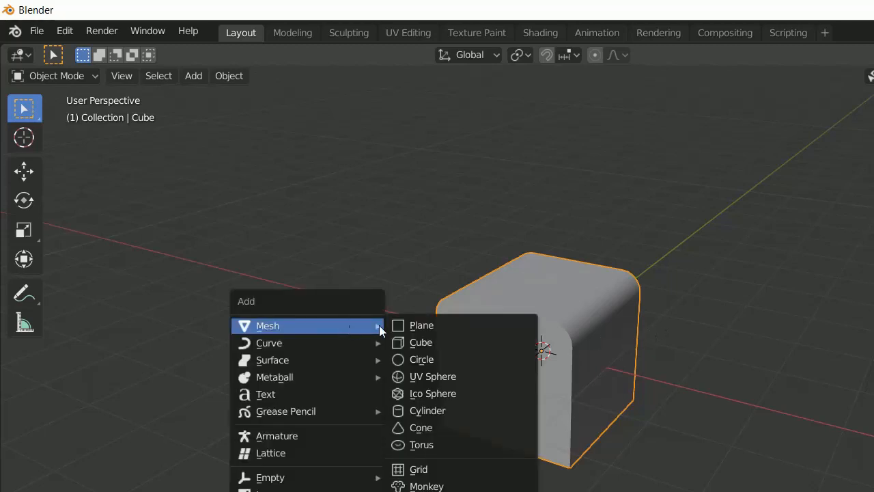
left_click(425, 412)
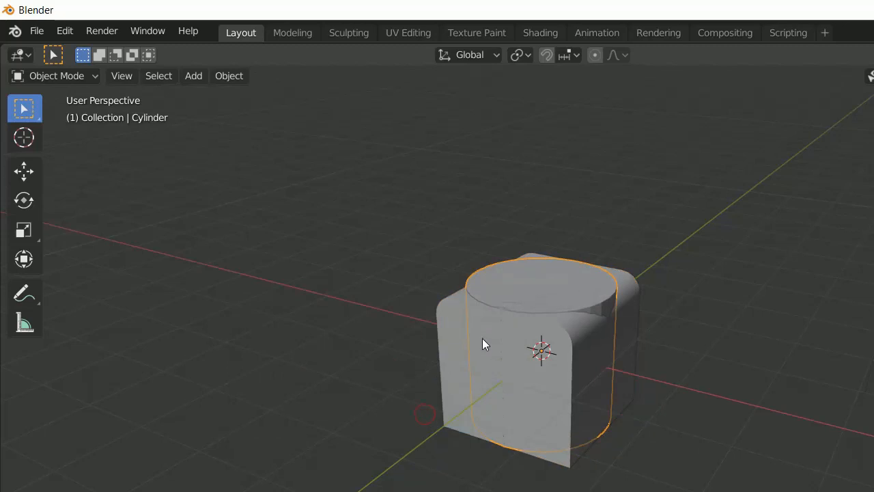
key("g")
key("x")
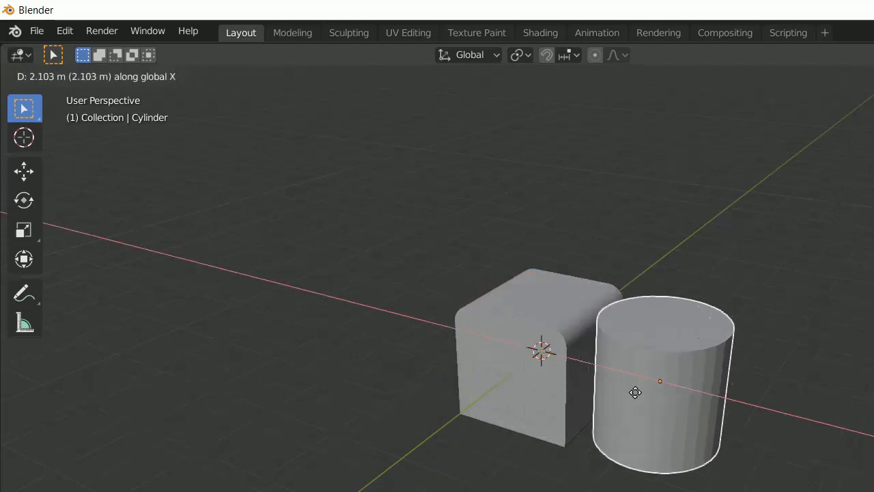
left_click(720, 422)
Apply Shade Smooth to the cylinder in Object Mode.
scroll(720, 422, "up", 3)
middle_click_drag(720, 422, 717, 335)
middle_click_drag(751, 331, 700, 372)
left_click(229, 76)
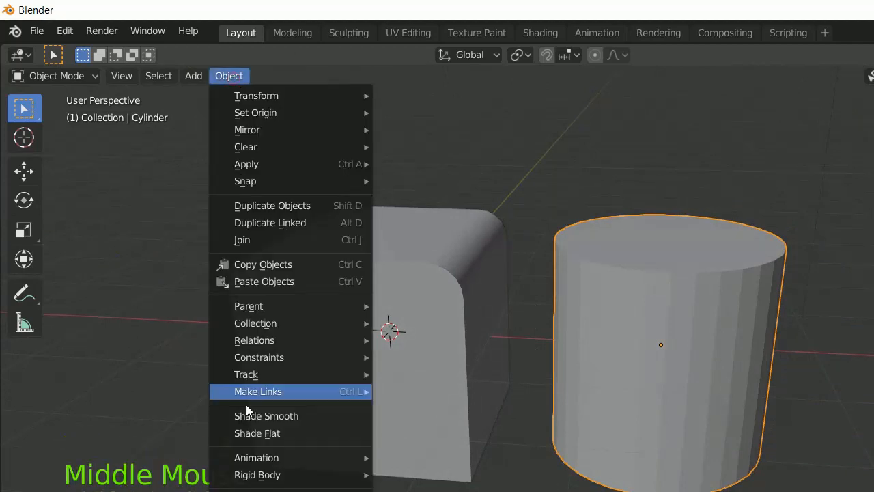
left_click(285, 413)
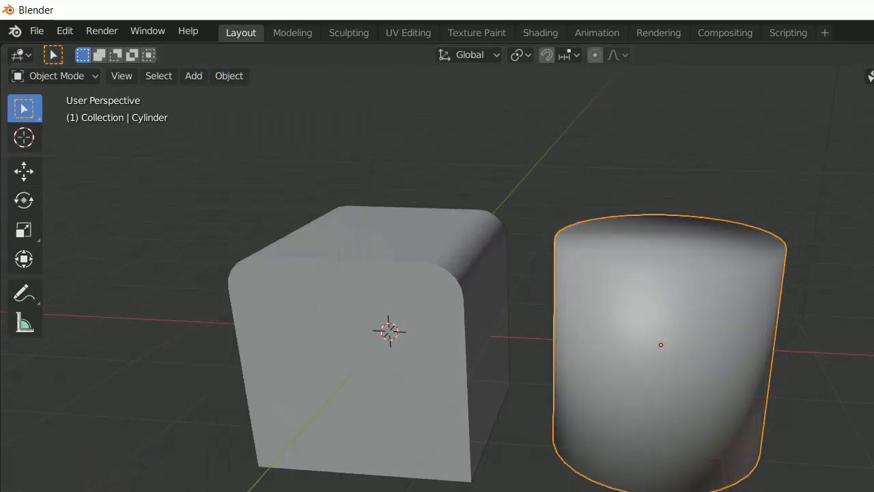
Examine the shading of the cylinder's curved side and top cap next to the cube from several angles.
scroll(770, 290, "down", 3)
mouse_move(771, 290)
middle_mouse_down()
mouse_move(693, 342)
mouse_move(790, 343)
middle_mouse_up()
scroll(790, 342, "up", 4)
scroll(829, 303, "down", 2)
middle_click_drag(830, 302, 728, 322)
scroll(728, 321, "up", 4)
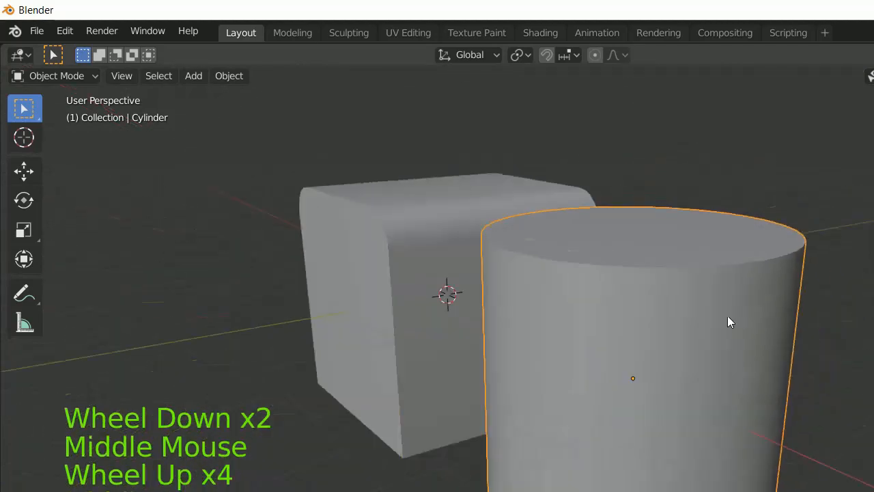
mouse_move(791, 330)
middle_mouse_down()
mouse_move(798, 326)
mouse_move(778, 321)
middle_mouse_up()
scroll(756, 316, "down", 3)
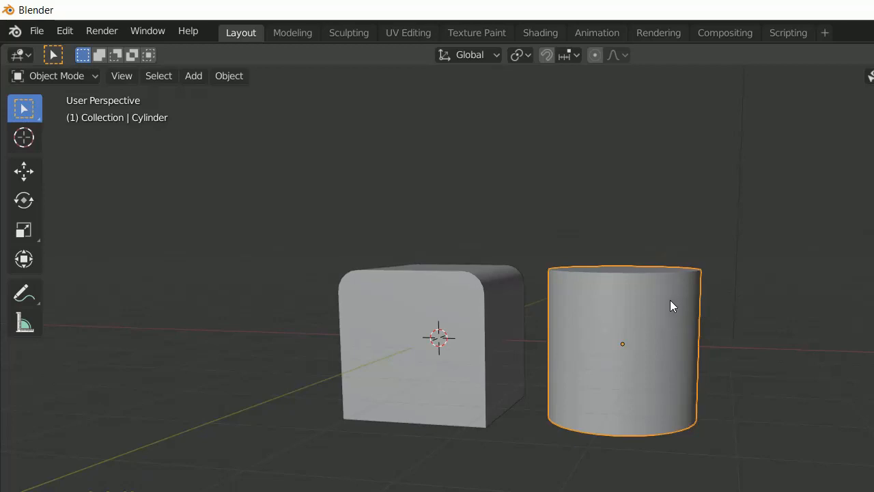
scroll(262, 307, "down", 3)
middle_click_drag(262, 307, 565, 344)
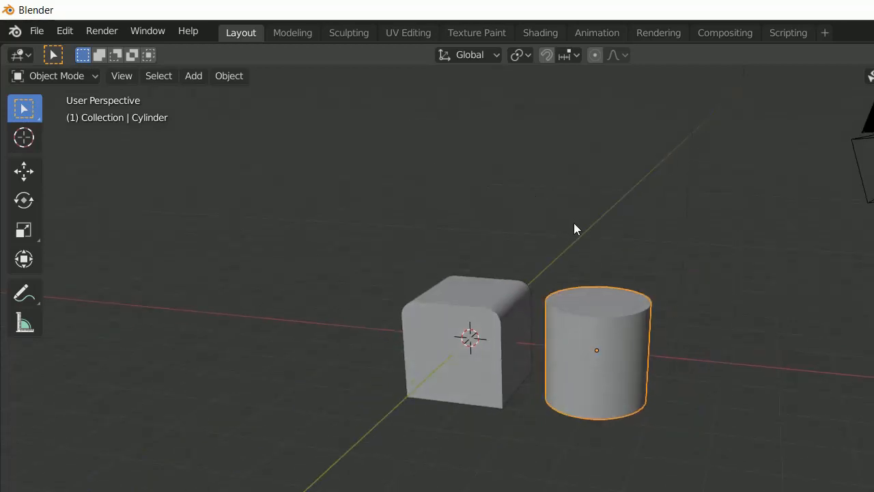
scroll(524, 302, "up", 1)
scroll(532, 302, "up", 2)
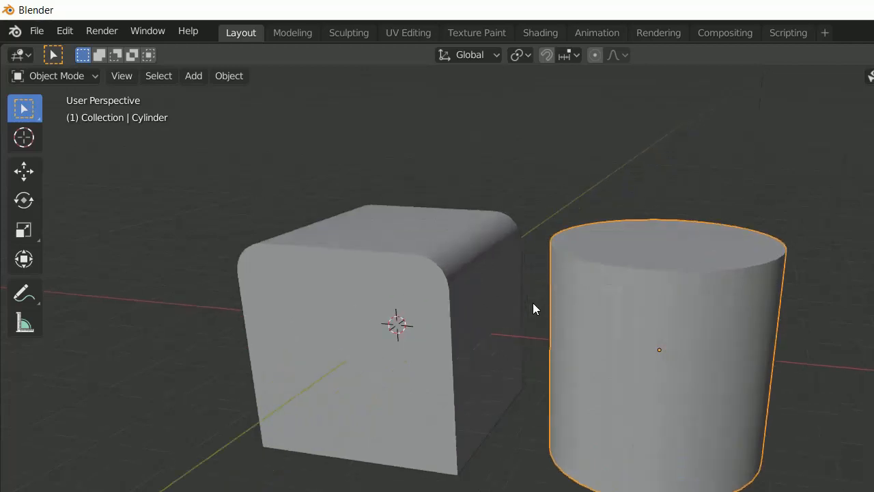
scroll(534, 304, "down", 1)
scroll(534, 304, "down", 2)
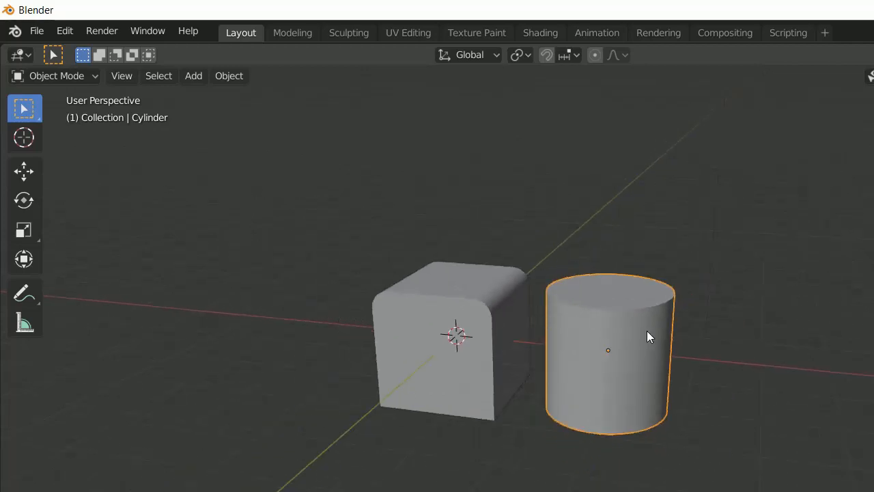
scroll(630, 341, "down", 2)
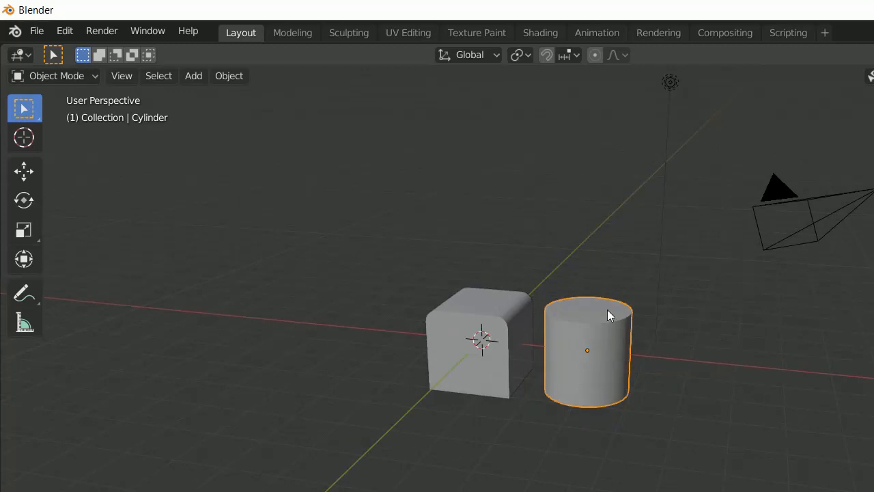
Duplicate the cylinder and move the copy along the X axis, clear of the original.
middle_click_drag(582, 329, 650, 309)
scroll(648, 320, "up", 2)
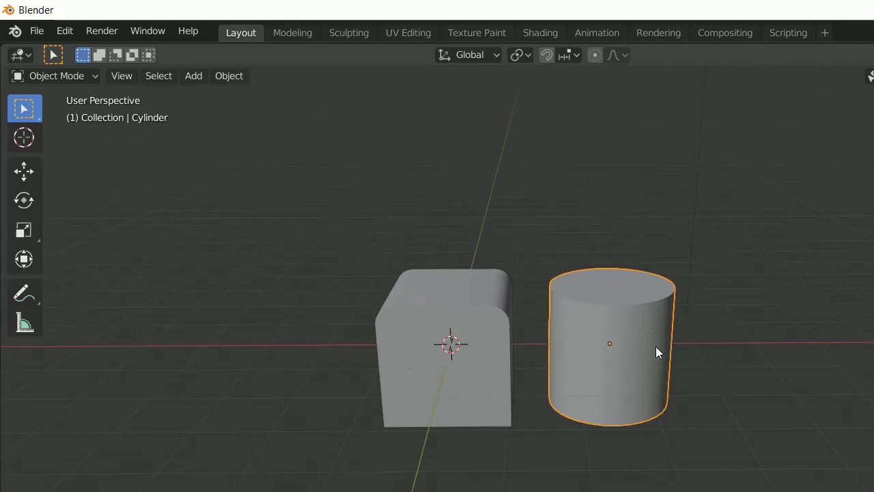
key("shift+d")
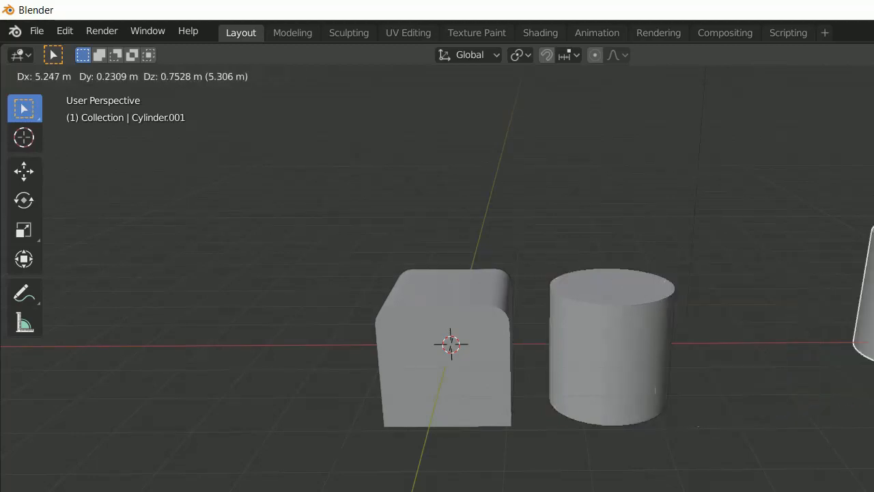
key("Escape")
key("g")
key("x")
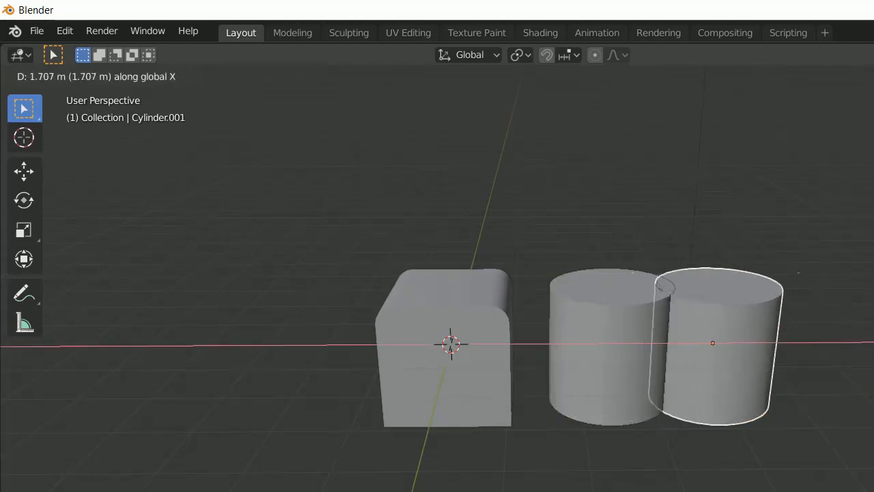
left_click(867, 328)
Delete the duplicated cylinder.
scroll(868, 328, "down", 3)
middle_click_drag(761, 327, 714, 328)
scroll(713, 318, "up", 2)
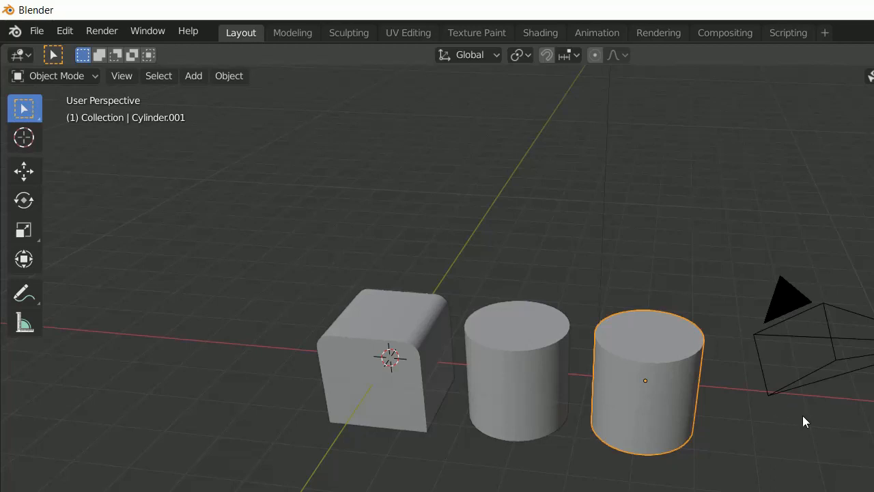
key("Delete")
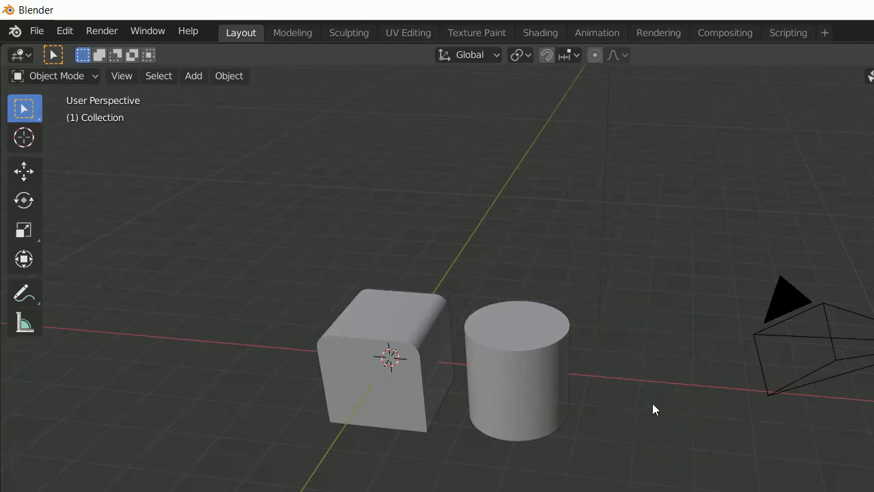
Select the remaining cylinder and add an Array modifier that repeats it along the X axis.
left_click(565, 375)
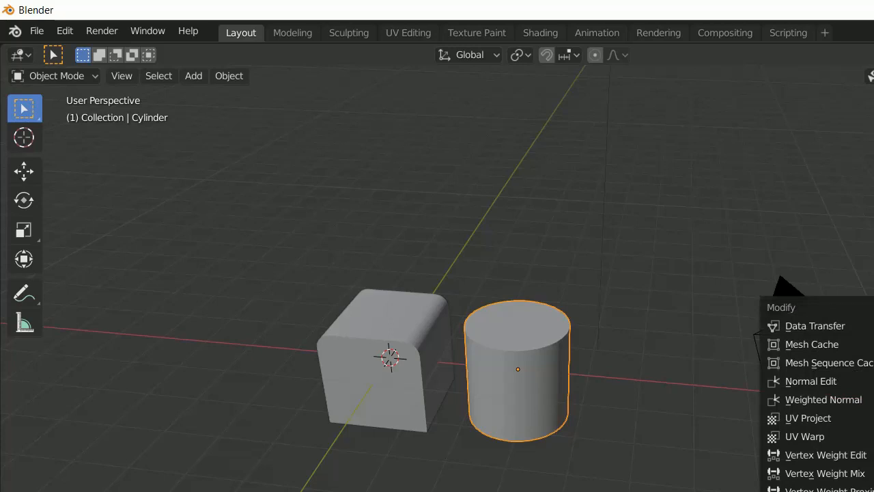
middle_click_drag(509, 385, 570, 370)
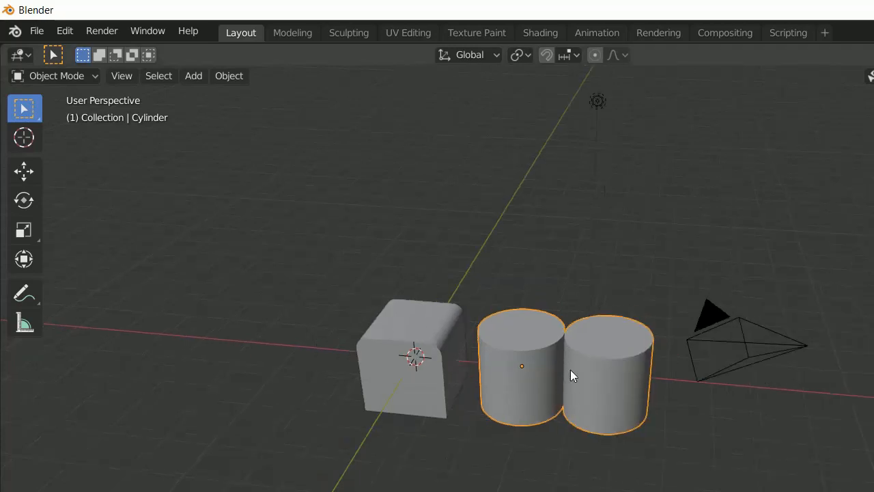
middle_click_drag(605, 344, 651, 453)
Examine where the two arrayed cylinders meet, in top orthographic view and in perspective.
key("KP_7")
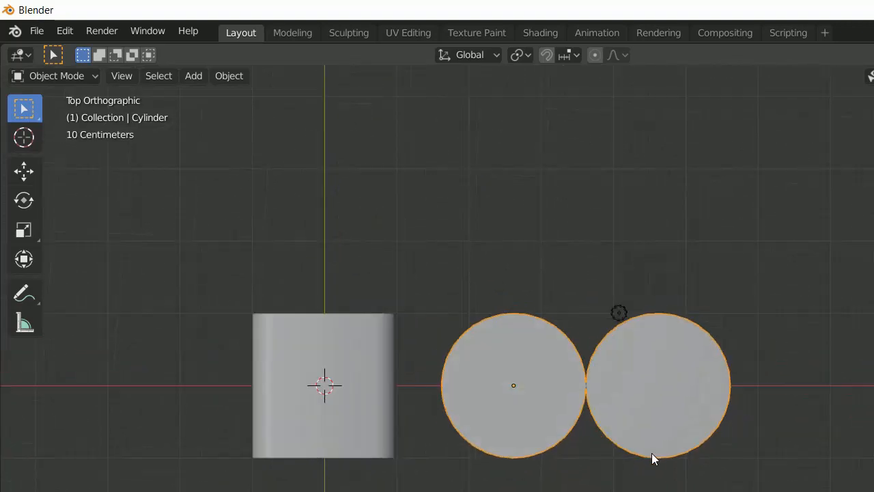
scroll(692, 358, "up", 7)
scroll(743, 480, "up", 2)
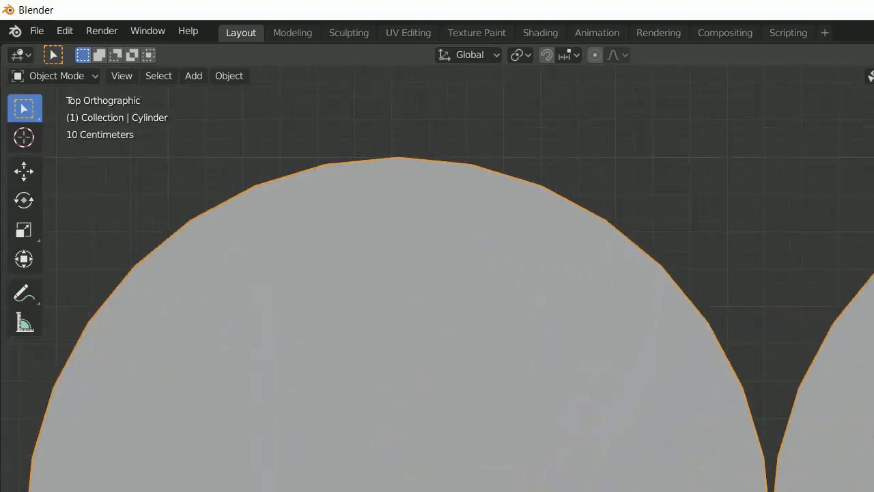
scroll(743, 480, "down", 2)
scroll(744, 480, "down", 3)
middle_click_drag(744, 480, 754, 419)
scroll(588, 364, "down", 2)
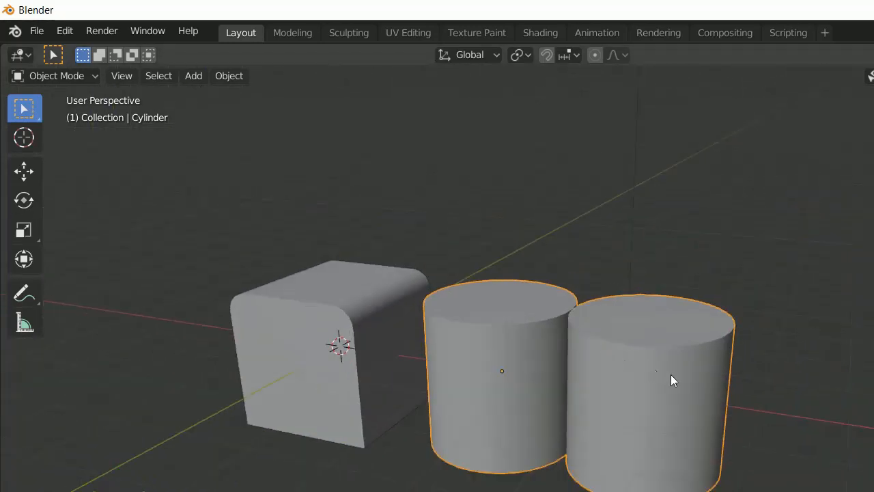
middle_click_drag(671, 380, 737, 312)
scroll(737, 312, "down", 2)
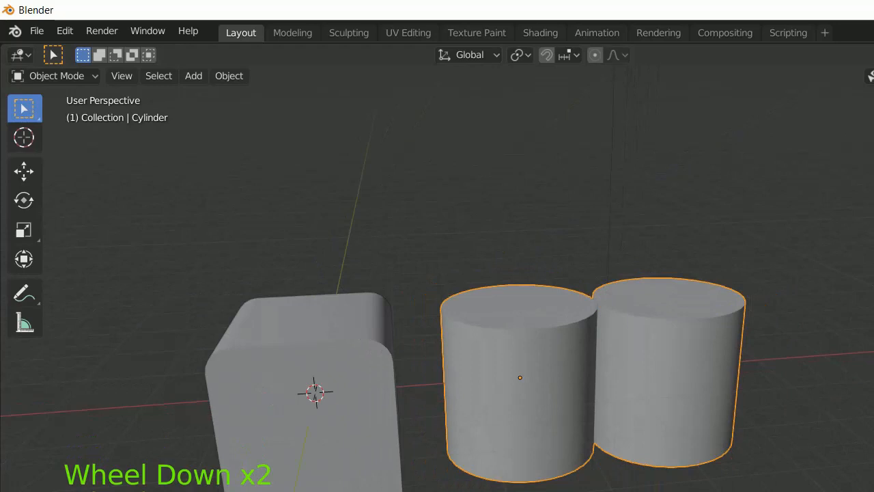
Examine the number and spacing of the arrayed cylinders along the X axis from several angles.
scroll(738, 312, "up", 1)
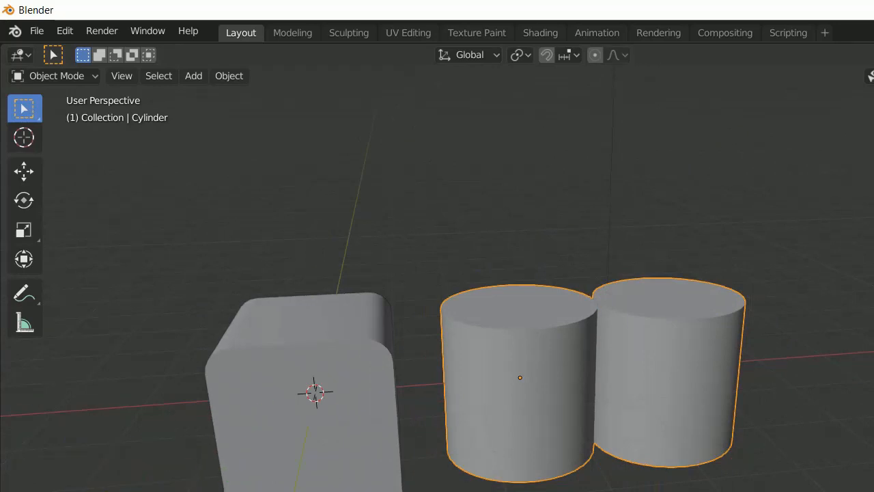
scroll(862, 396, "down", 4)
middle_click_drag(827, 343, 745, 374)
scroll(746, 375, "down", 6)
scroll(748, 406, "down", 3)
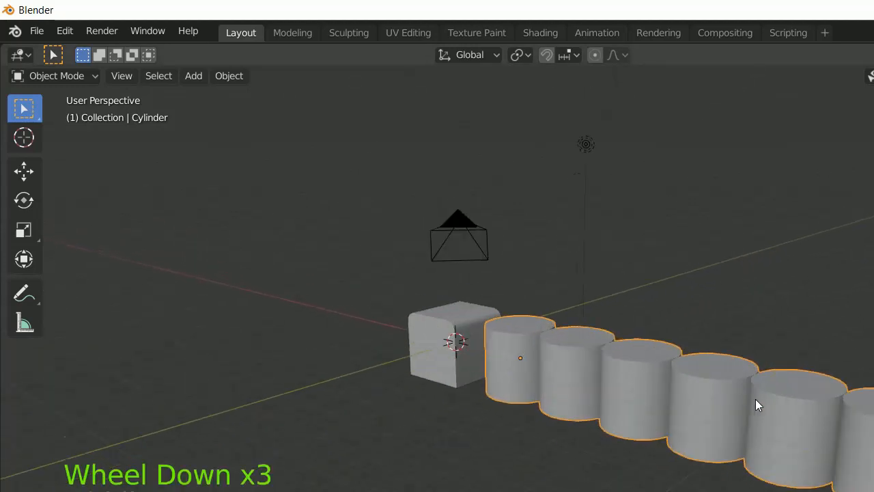
middle_click_drag(756, 406, 759, 406)
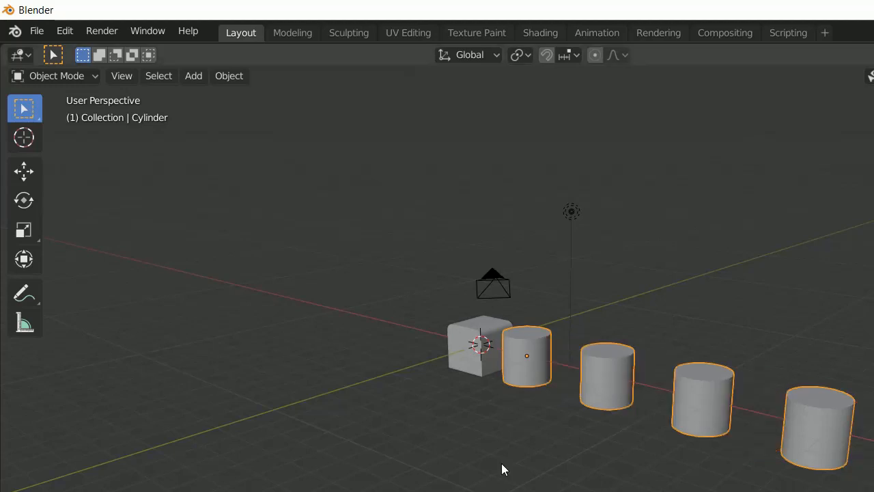
middle_click_drag(502, 468, 673, 489)
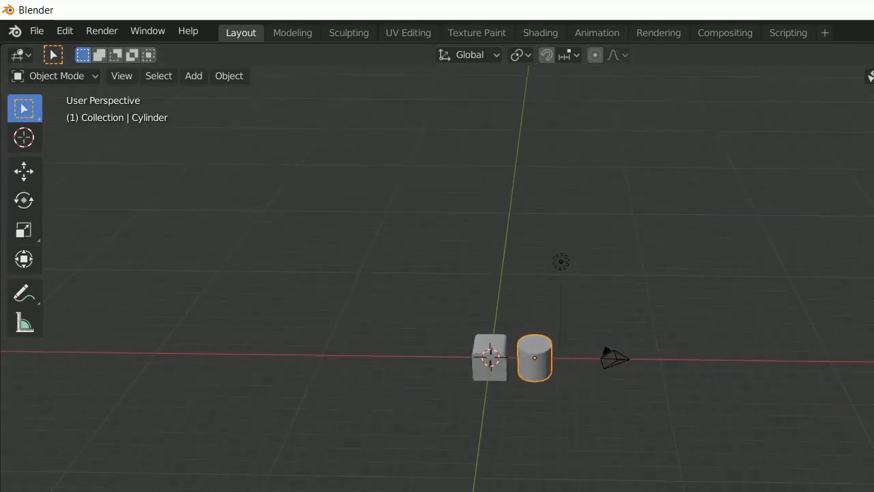
scroll(527, 369, "up", 3)
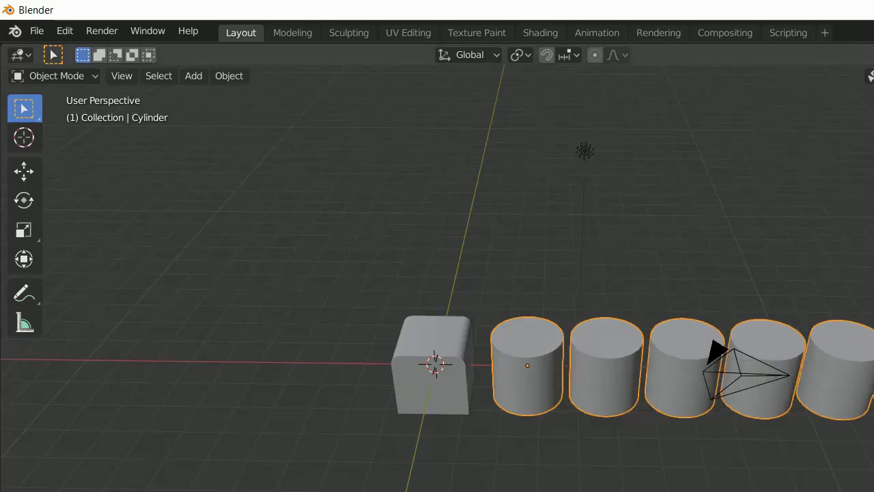
Examine the gaps between the arrayed cylinders in top orthographic view, from close up to the whole start of the row.
scroll(867, 331, "down", 2)
middle_click_drag(867, 426, 857, 383)
scroll(616, 407, "up", 6)
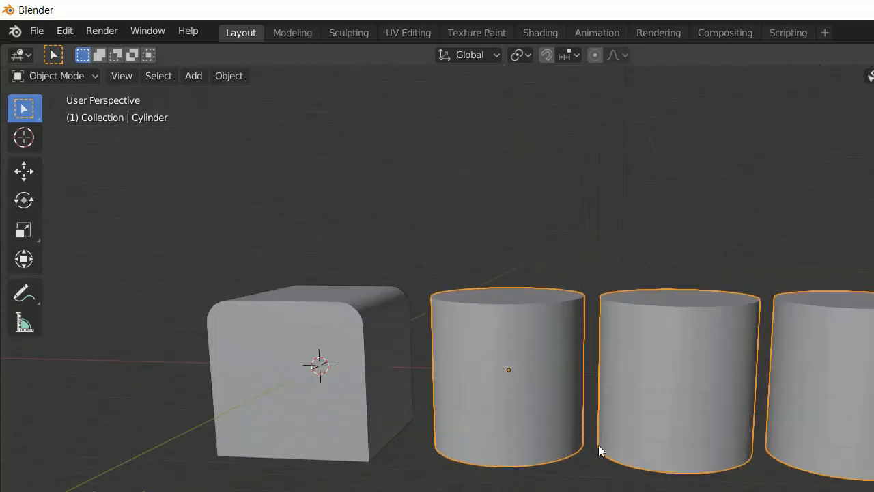
key("KP_5")
key("KP_7")
scroll(595, 396, "up", 6)
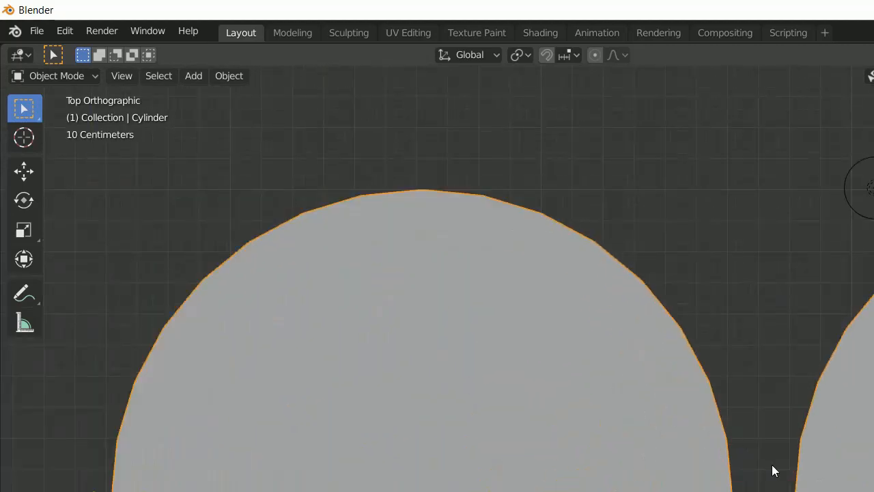
key("KP_7")
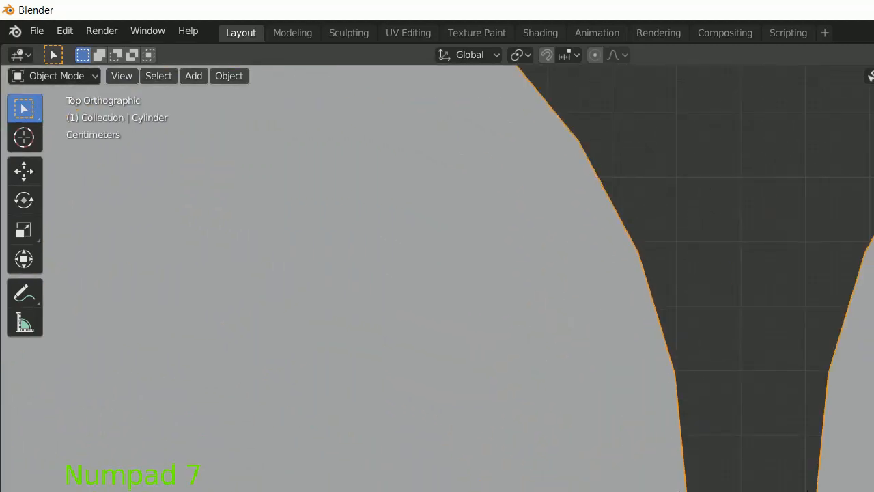
scroll(741, 389, "down", 5)
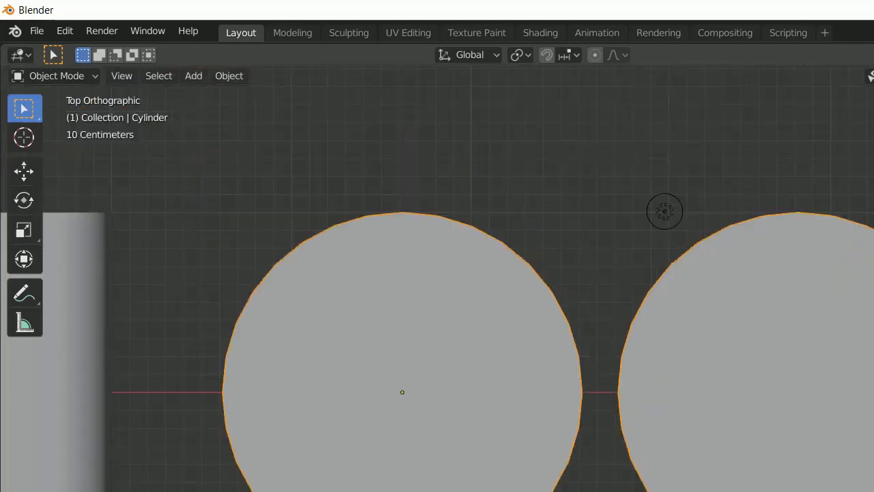
scroll(740, 385, "down", 1)
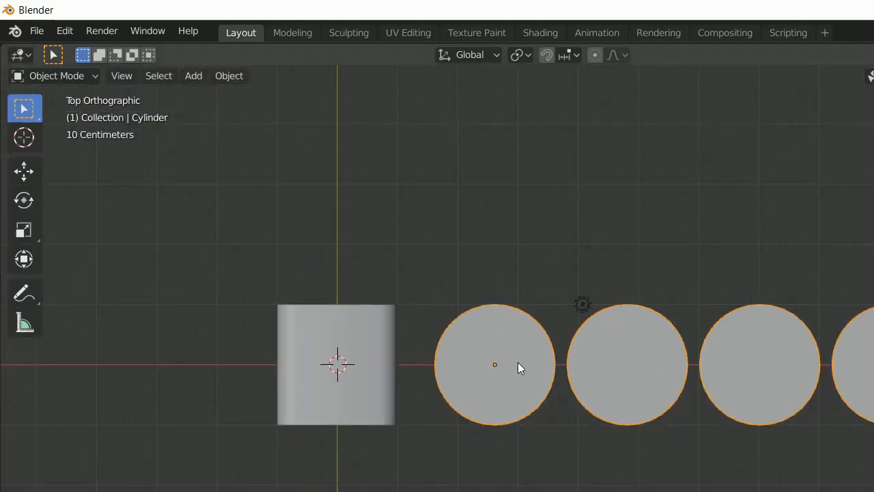
Examine the full length of the arrayed cylinder row and its start beside the cube in perspective.
middle_click_drag(535, 374, 540, 402)
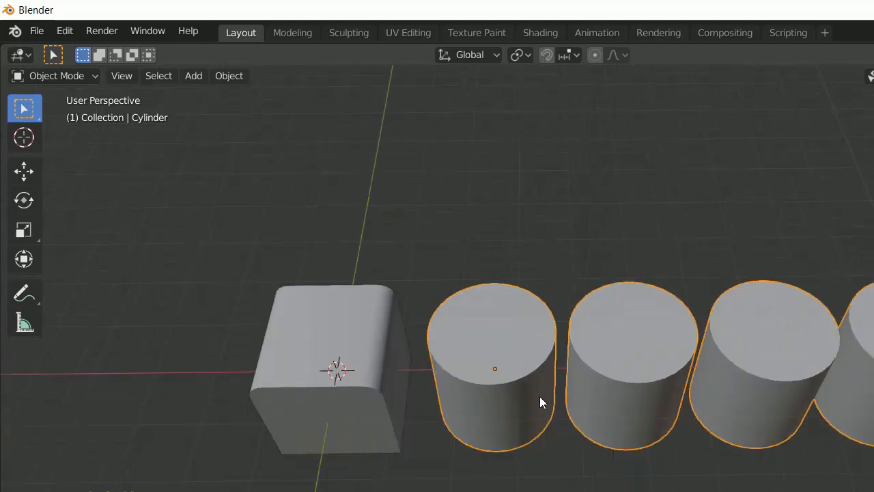
scroll(577, 401, "down", 5)
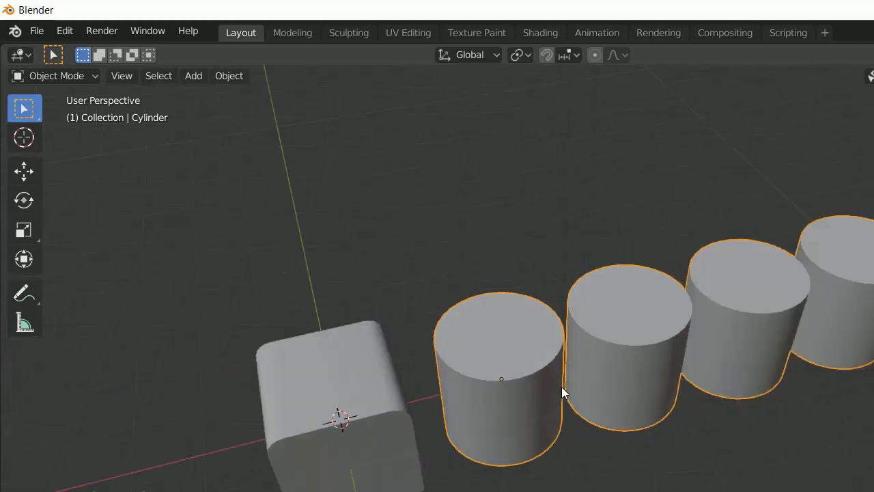
middle_click_drag(578, 390, 609, 345)
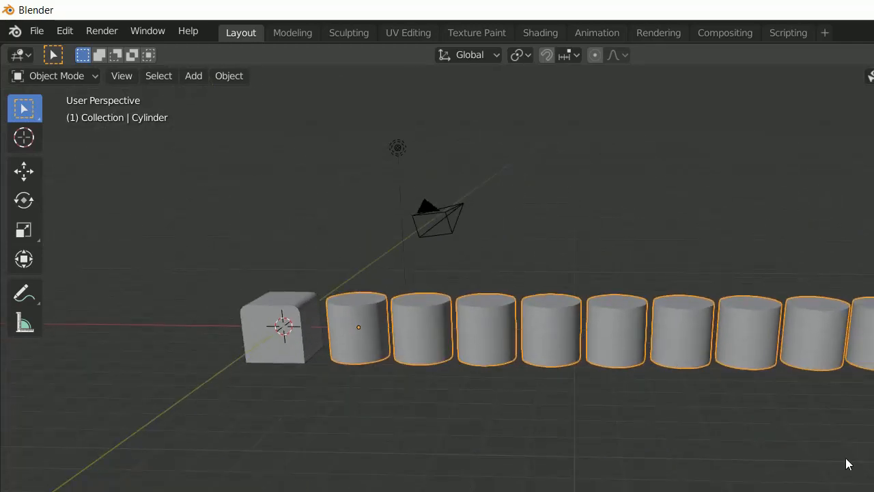
scroll(599, 427, "down", 2)
middle_click_drag(603, 392, 604, 424)
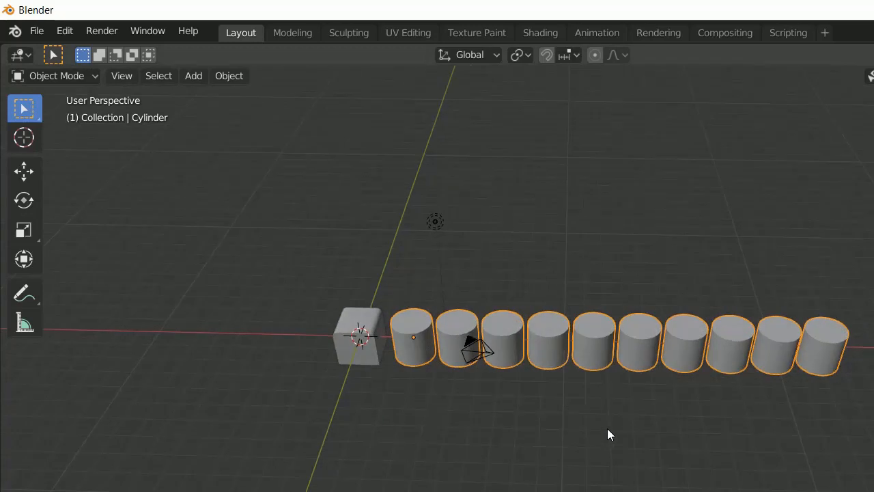
scroll(607, 428, "up", 3)
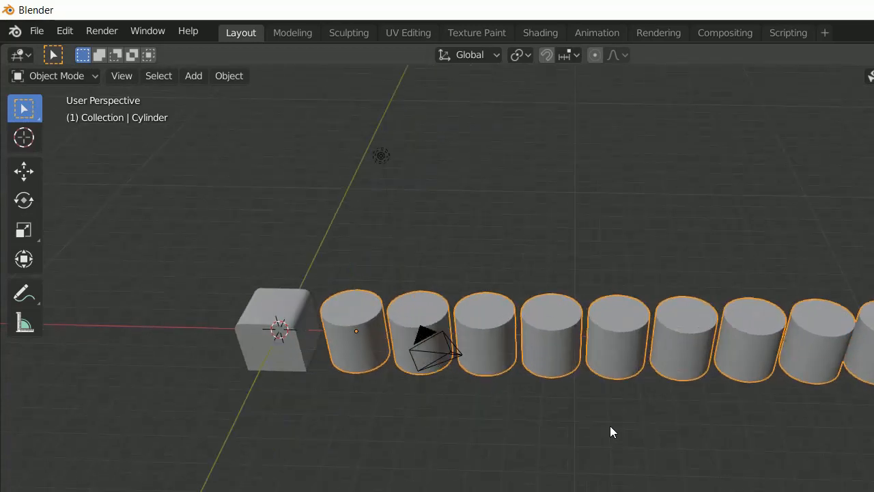
scroll(611, 423, "down", 3)
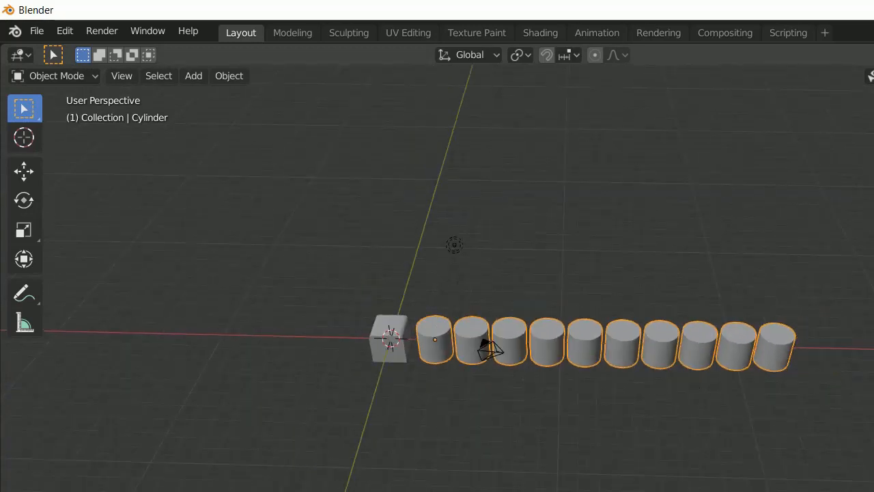
scroll(350, 358, "up", 6)
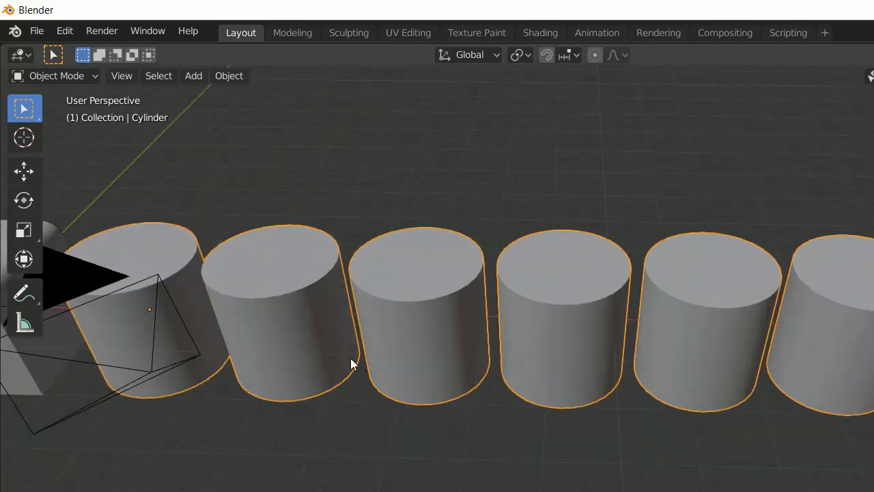
middle_click_drag(350, 358, 620, 348, "shift")
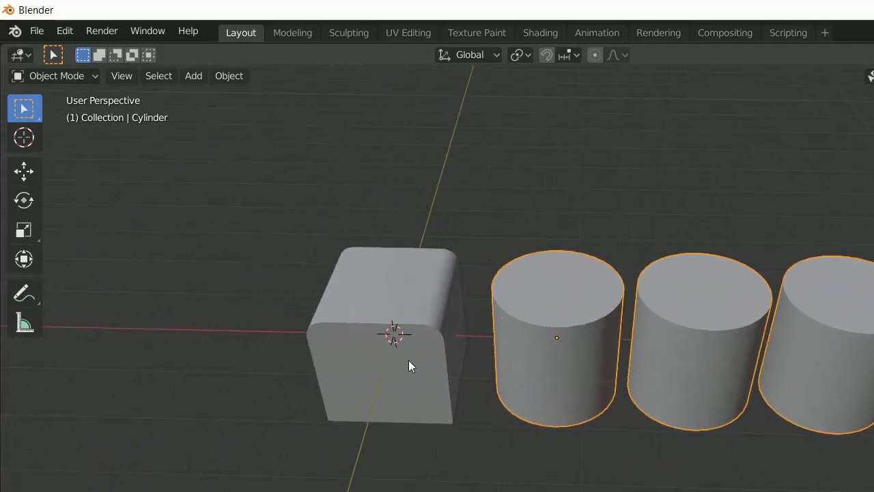
scroll(584, 424, "down", 5)
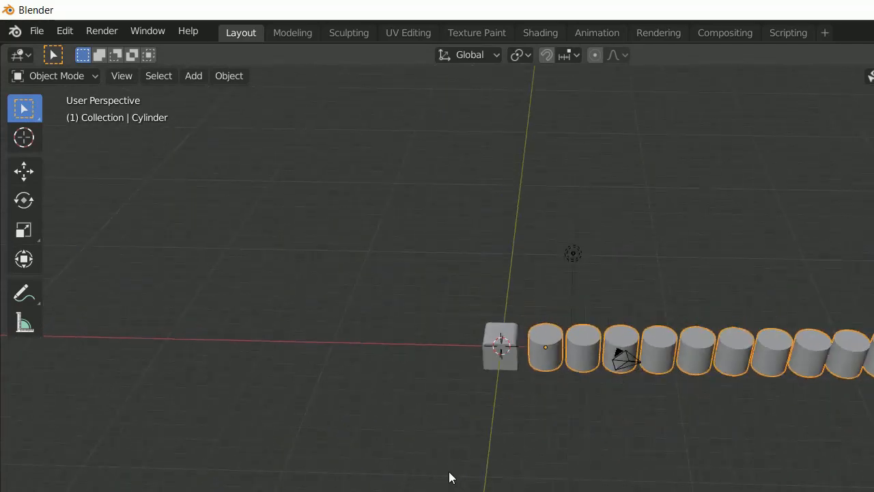
Add a Monkey mesh and move it along the X axis to the empty side of the cube, away from the cylinders.
left_click(434, 458)
key("shift+a")
mouse_move(426, 376)
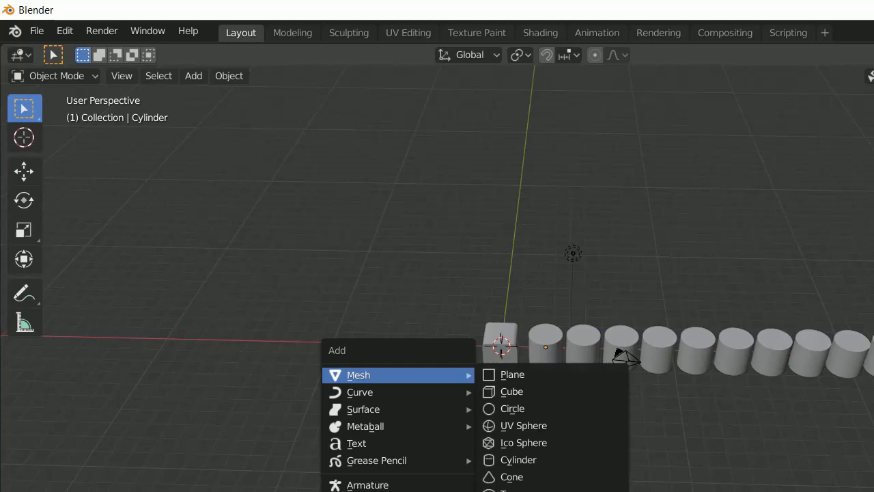
left_click(518, 491)
key("g")
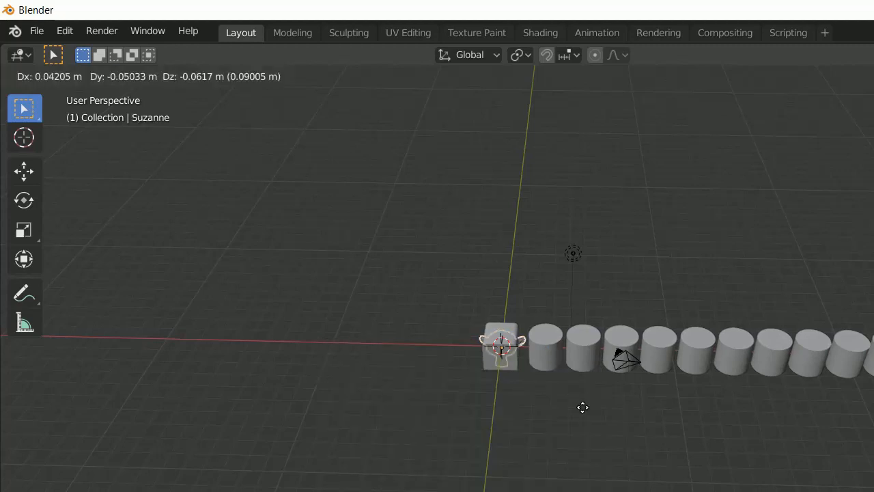
key("x")
left_click(505, 419)
In front orthographic view, put the monkey in Edit Mode with vertex selection, deselect everything and turn on X-ray display.
scroll(410, 372, "up", 5)
middle_click_drag(331, 327, 558, 358, "shift")
scroll(558, 359, "up", 5)
key("KP_1")
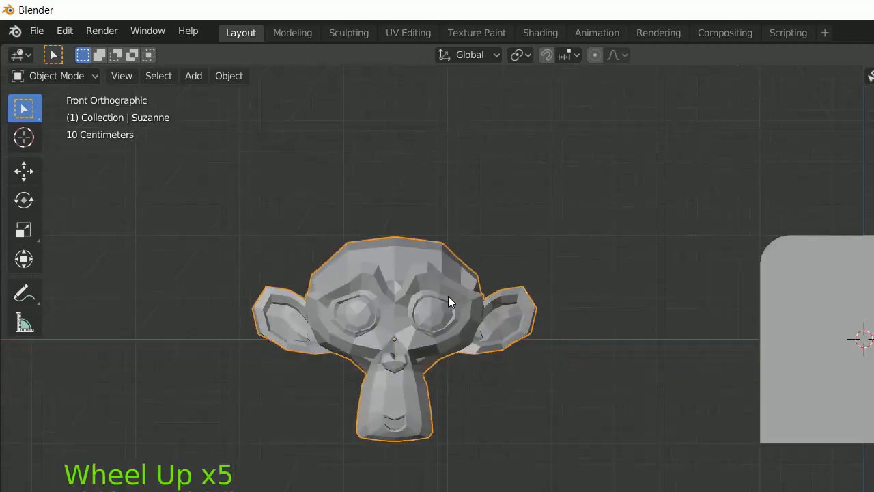
key("Tab")
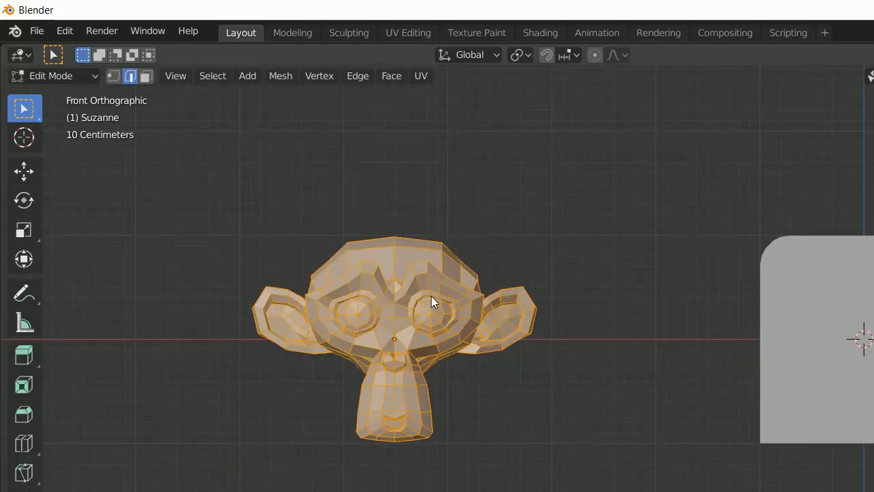
left_click(113, 77)
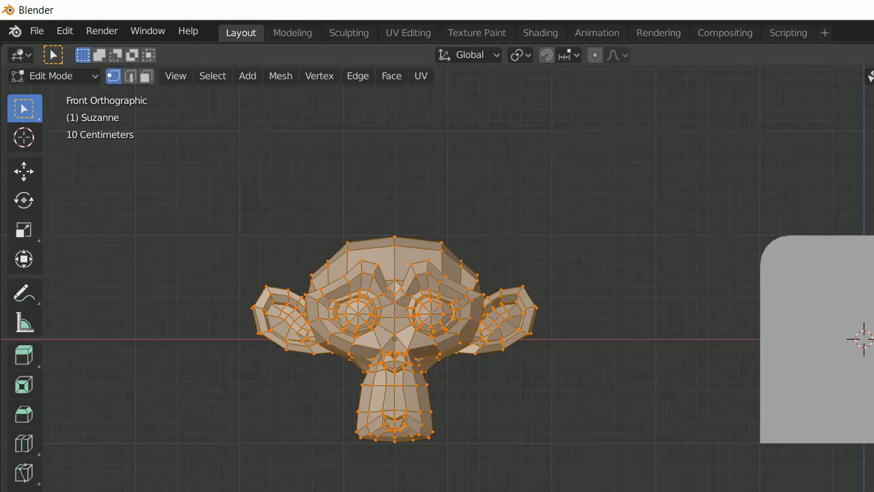
left_click(585, 233)
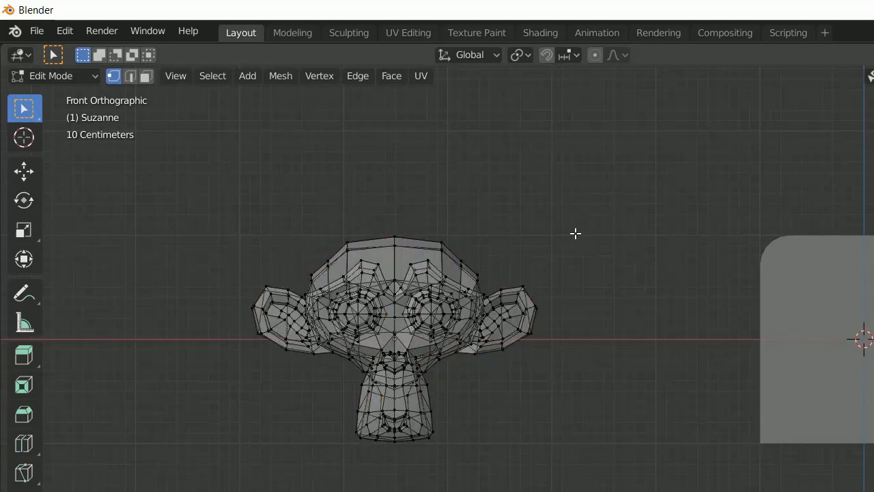
Select all vertices on the negative-X half of the monkey's head, leaving out the center line, and delete them.
left_click_drag(153, 165, 393, 491)
scroll(441, 281, "up", 4)
scroll(441, 281, "up", 1)
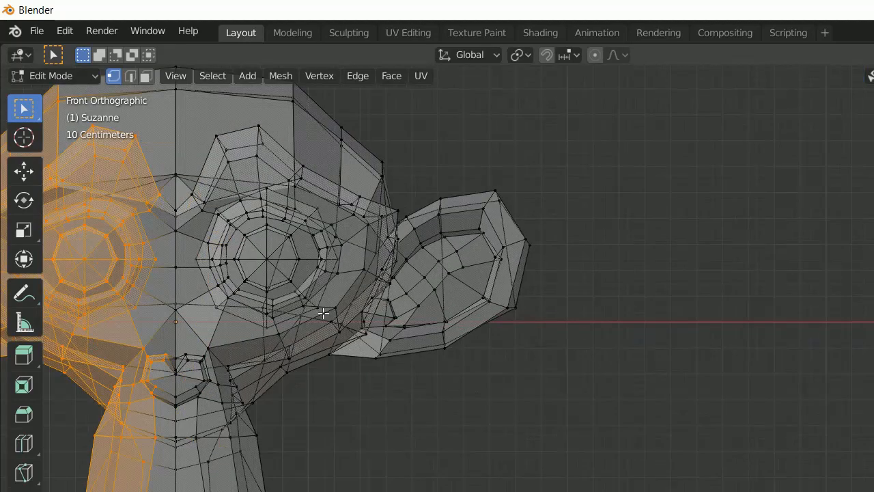
middle_click_drag(199, 325, 459, 367, "shift")
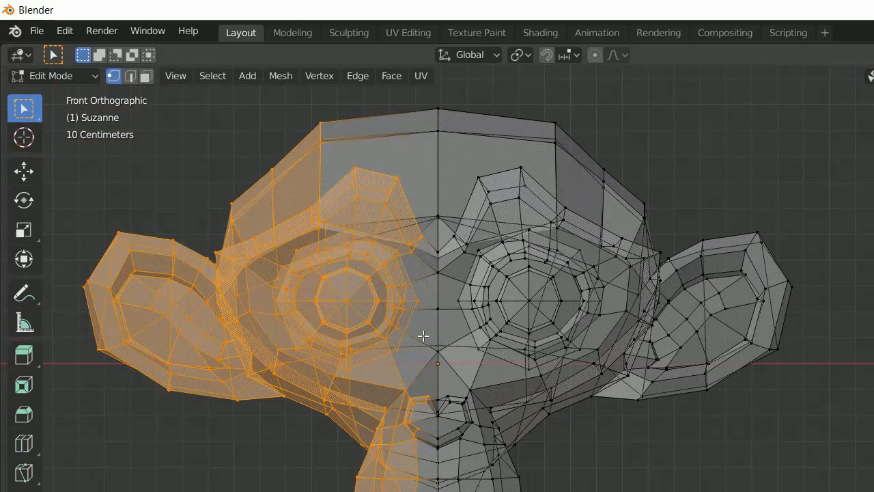
scroll(421, 335, "down", 2)
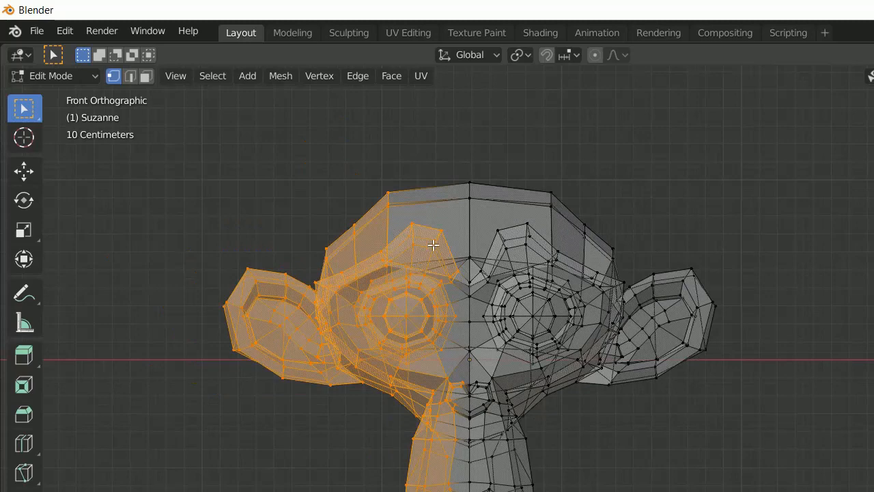
key("x")
left_click(365, 282)
scroll(474, 314, "down", 3)
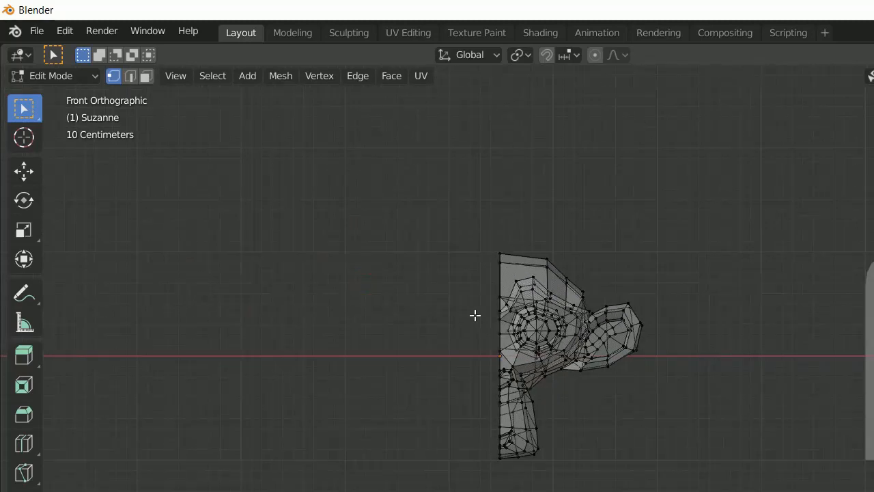
Mirror the remaining half of the monkey with a Mirror modifier and compare the result in Object Mode and Edit Mode.
scroll(474, 314, "up", 3)
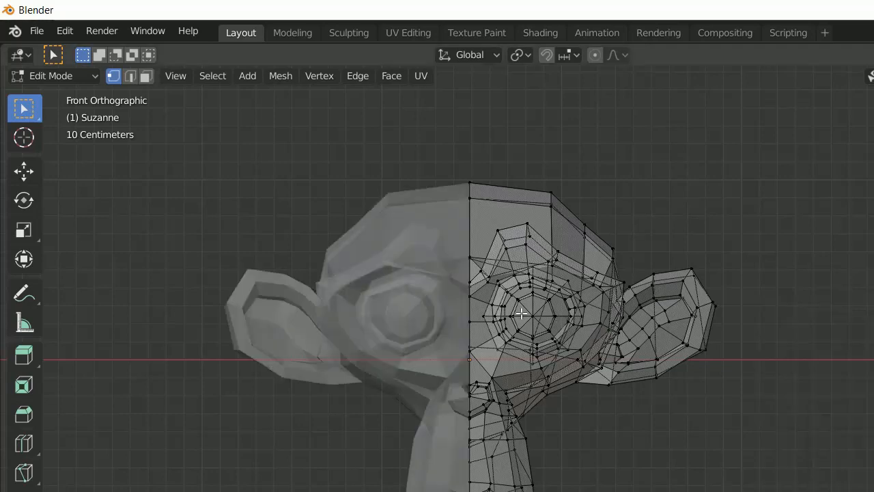
scroll(523, 314, "down", 3)
scroll(516, 316, "up", 2)
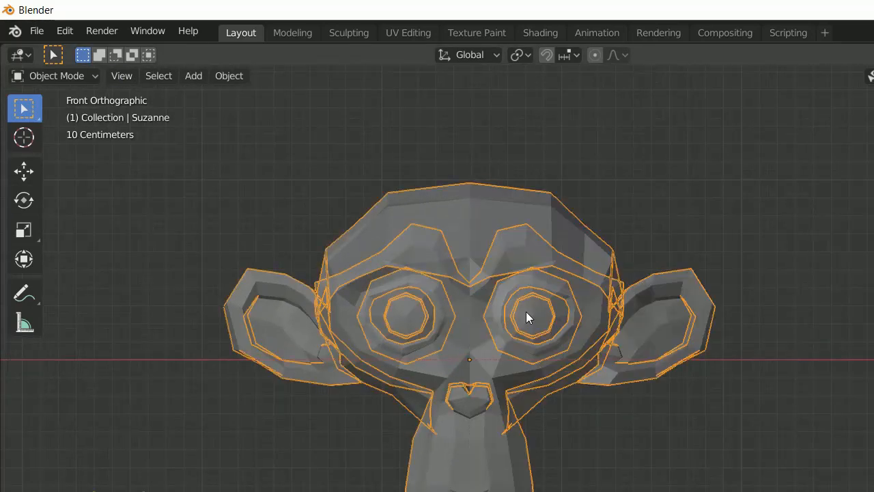
scroll(530, 311, "down", 3)
scroll(546, 342, "up", 3)
key("Tab")
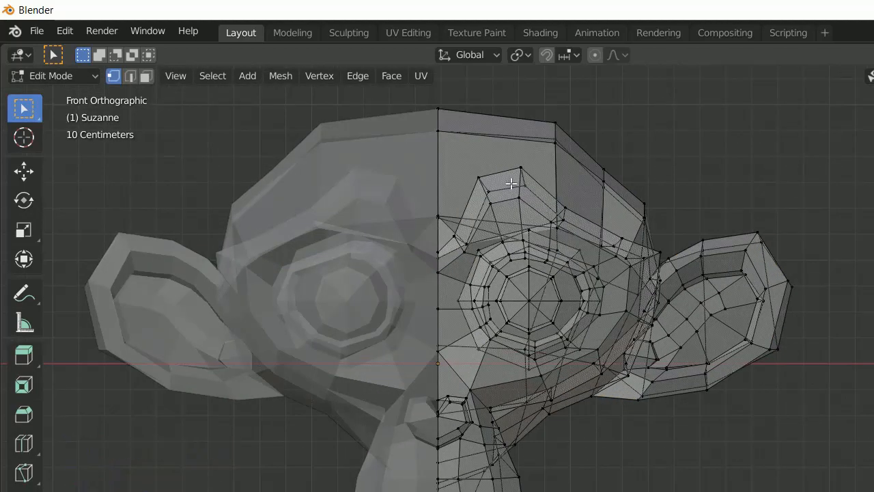
scroll(605, 339, "down", 2)
scroll(605, 340, "up", 1)
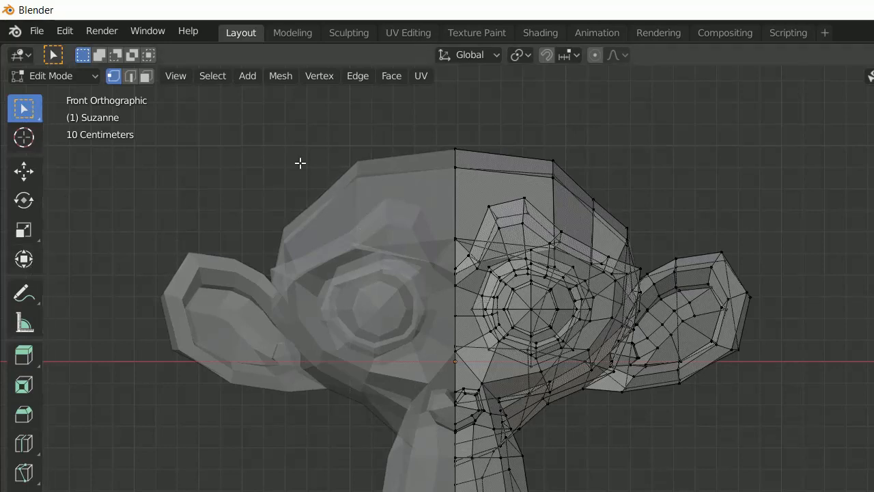
Try pulling the top outer vertex of the monkey's editable ear upward and outward to test the mirroring.
left_click(734, 246)
key("g")
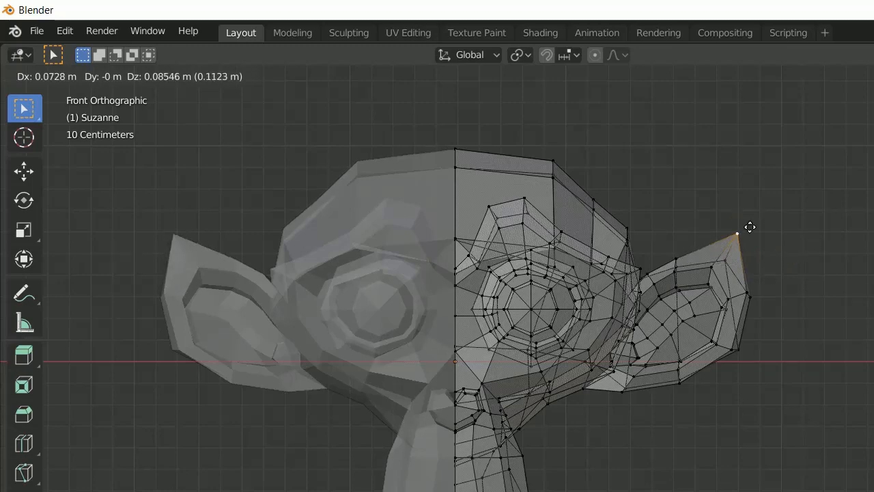
left_click(695, 226)
middle_click_drag(694, 226, 781, 245)
key("KP_1")
scroll(772, 246, "down", 2)
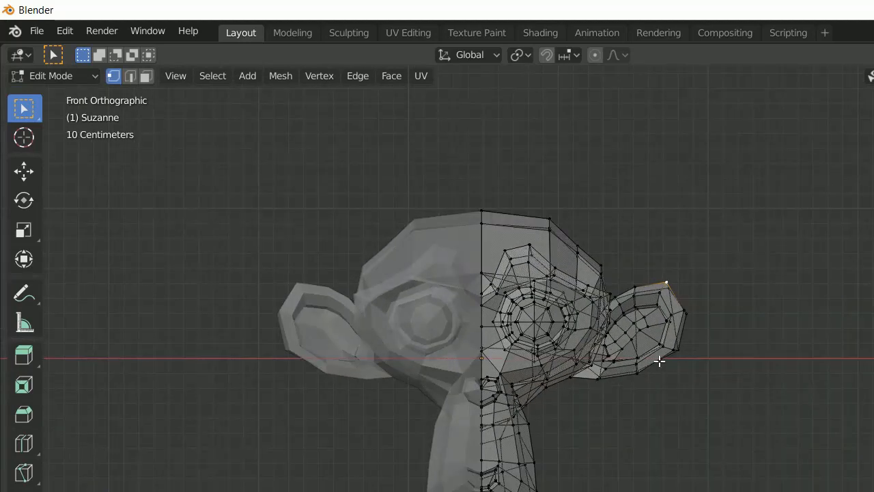
Return the mirrored monkey to Object Mode and look over the list of modifiers that can be added.
scroll(683, 362, "down", 3)
key("Tab")
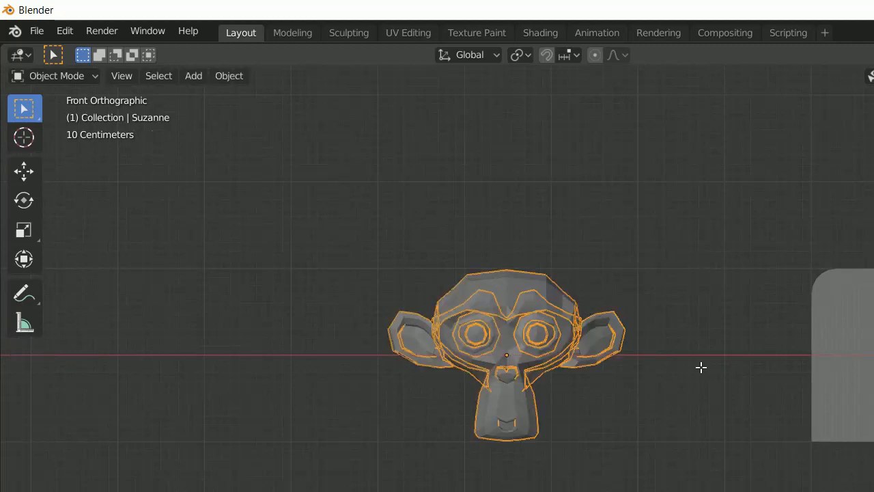
scroll(700, 367, "down", 1)
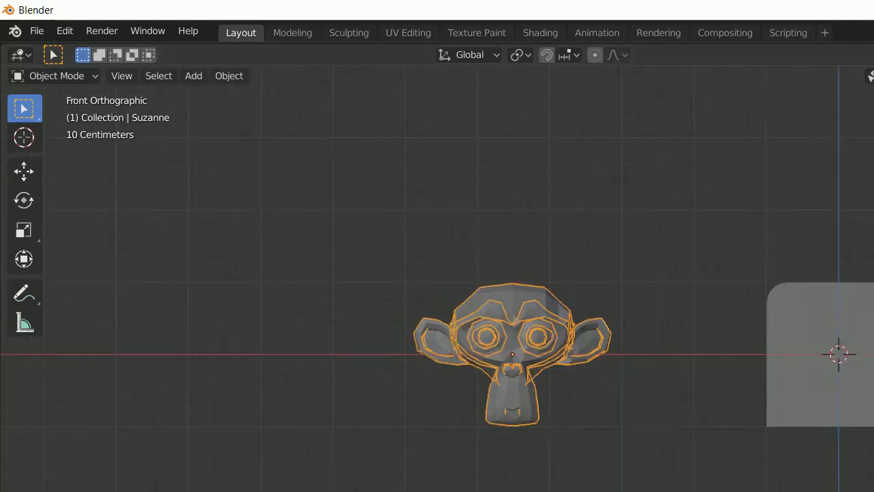
left_click(873, 287)
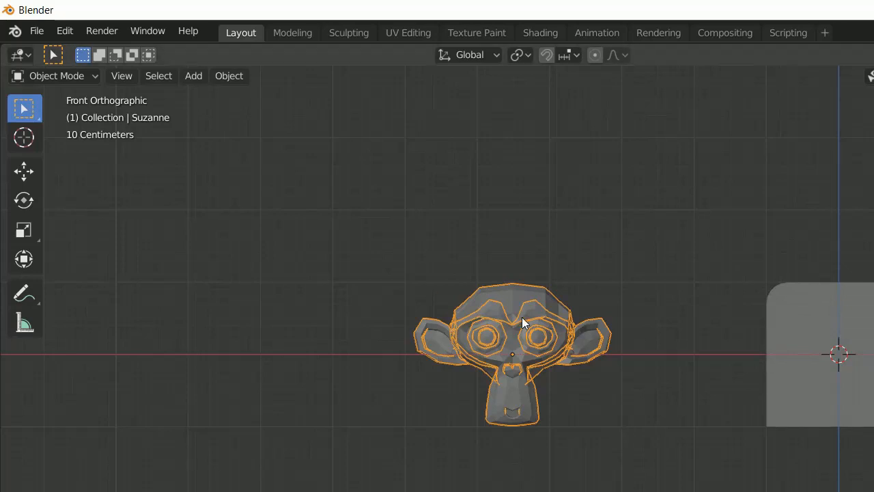
scroll(530, 315, "up", 5)
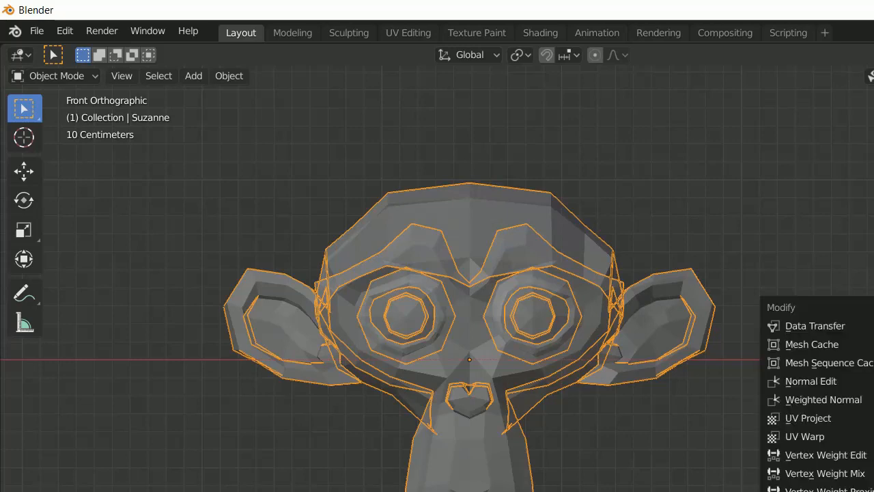
scroll(539, 362, "down", 5)
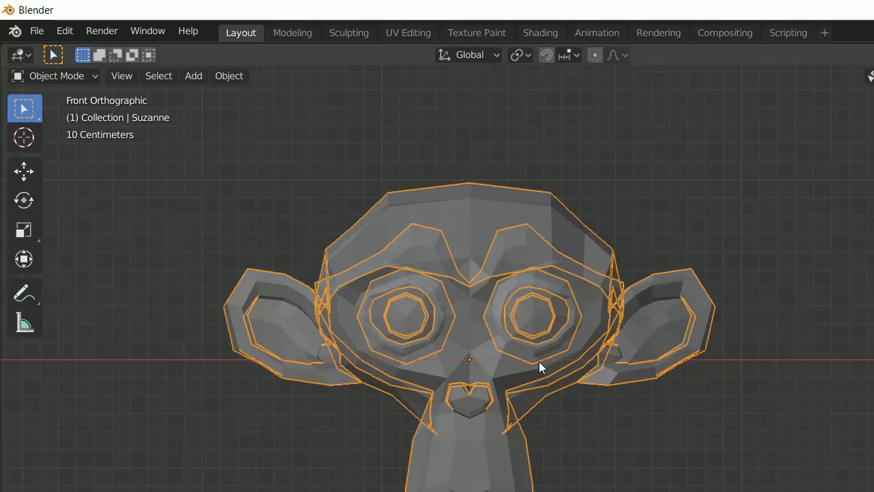
Duplicate the mirrored monkey and move the copy about 3.3 m along the negative X axis.
key("shift+d")
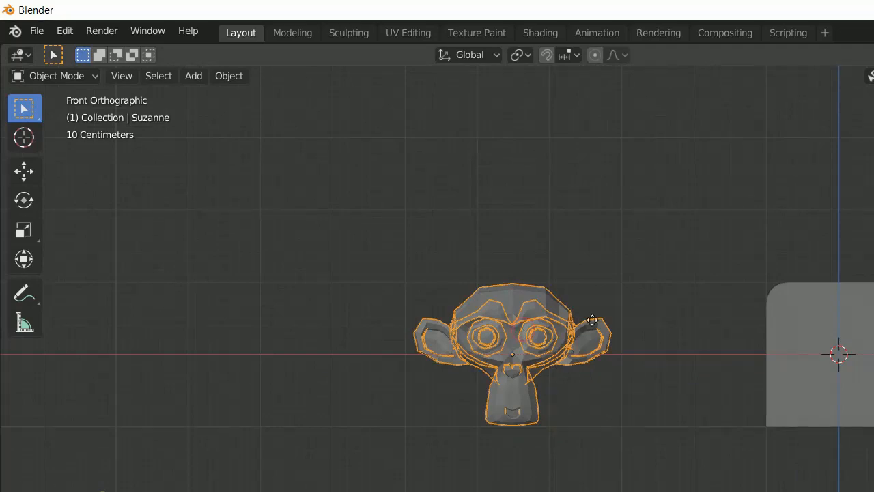
right_click(679, 317)
key("g")
key("x")
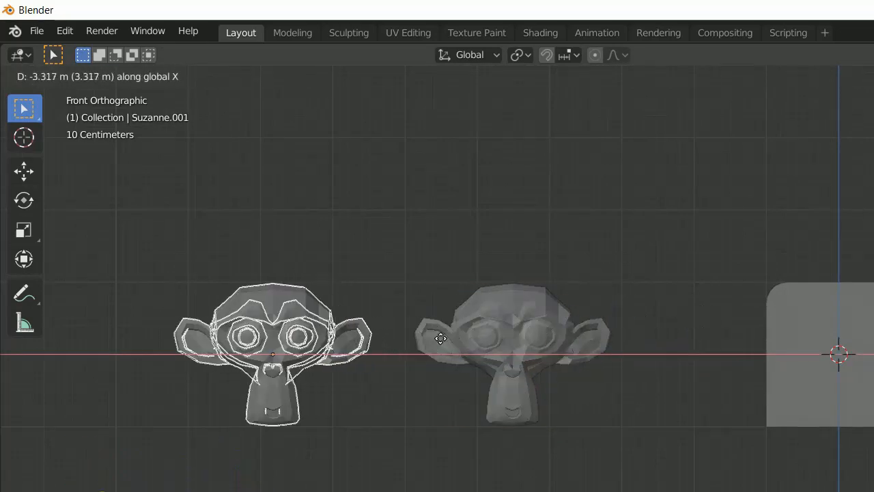
left_click(440, 338)
Frame the duplicated monkey in front orthographic view and turn off X-ray display.
middle_click_drag(541, 326, 873, 337, "shift")
scroll(730, 320, "up", 4)
middle_click_drag(730, 320, 672, 333)
key("KP_1")
middle_click_drag(777, 305, 545, 251, "shift")
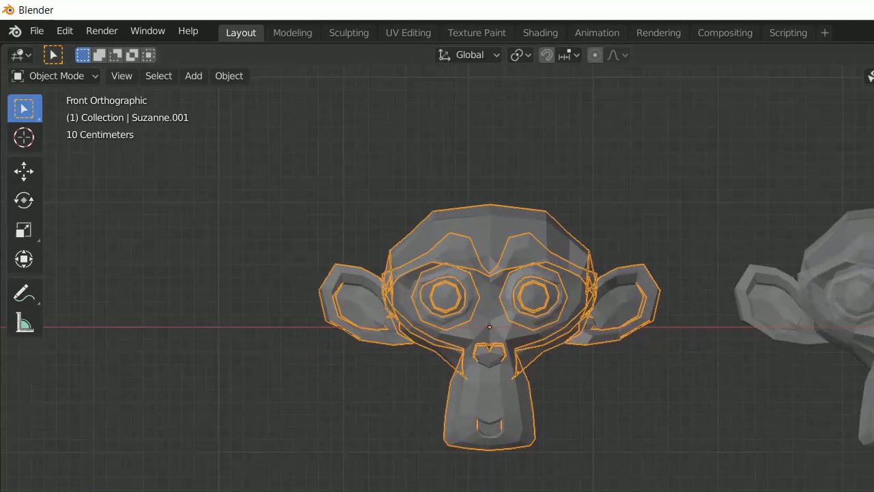
key("alt+z")
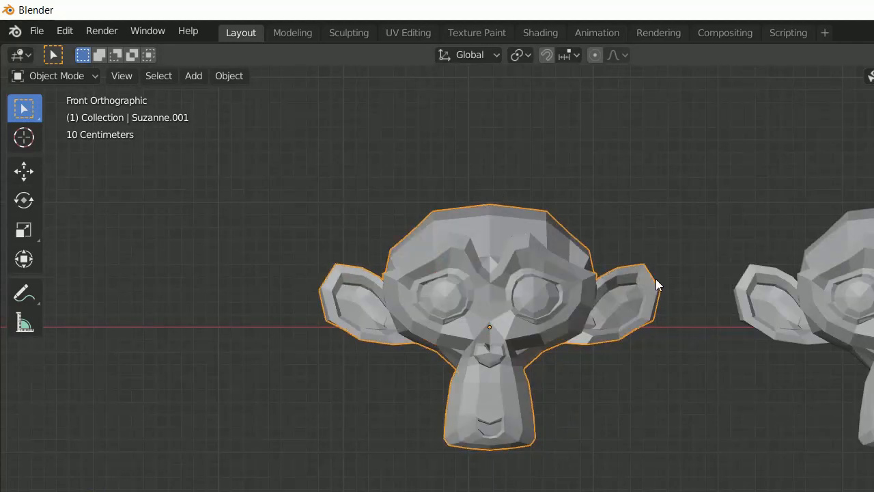
Try smooth shading on the duplicated monkey, inspect its brow and eyes up close, and undo the shading.
scroll(655, 280, "down", 2)
left_click(229, 76)
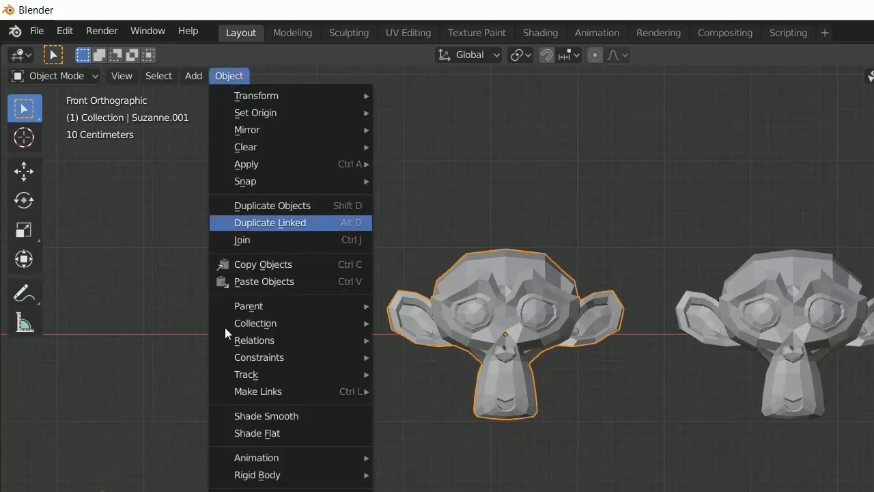
left_click(267, 415)
scroll(616, 295, "up", 4)
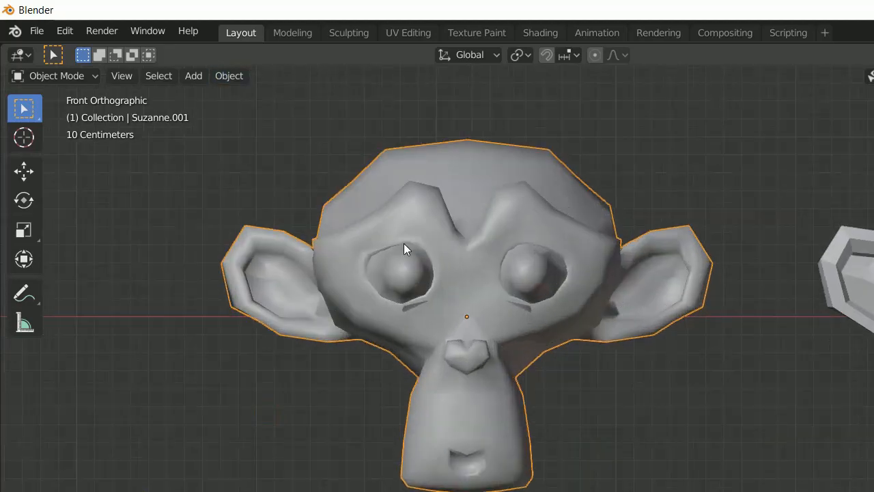
middle_click_drag(407, 244, 546, 279, "shift")
middle_click_drag(614, 280, 557, 289)
scroll(555, 281, "up", 4)
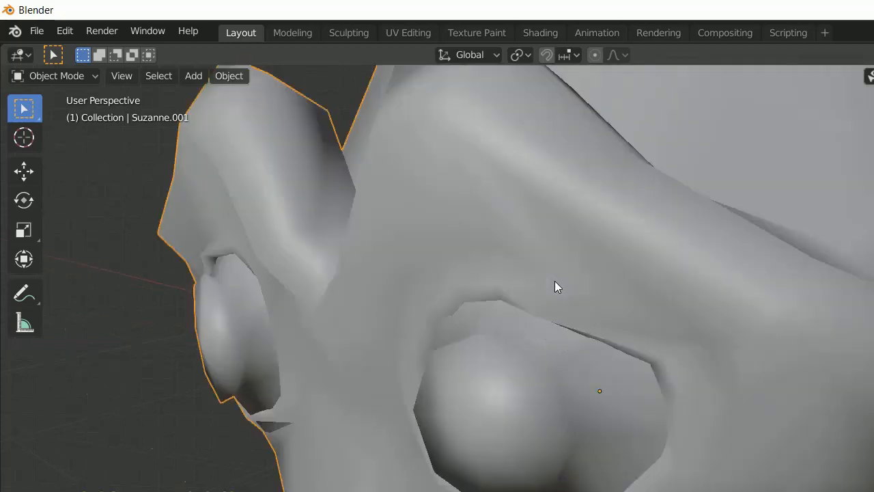
scroll(554, 287, "down", 3)
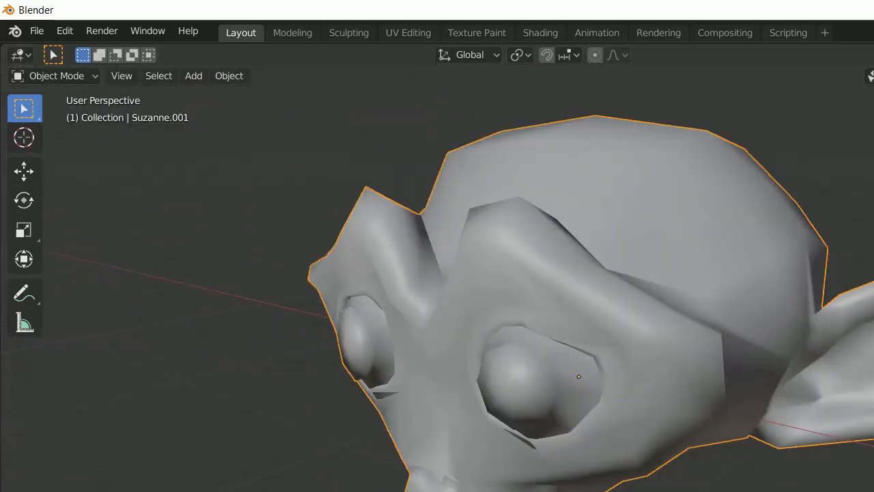
key("ctrl+z")
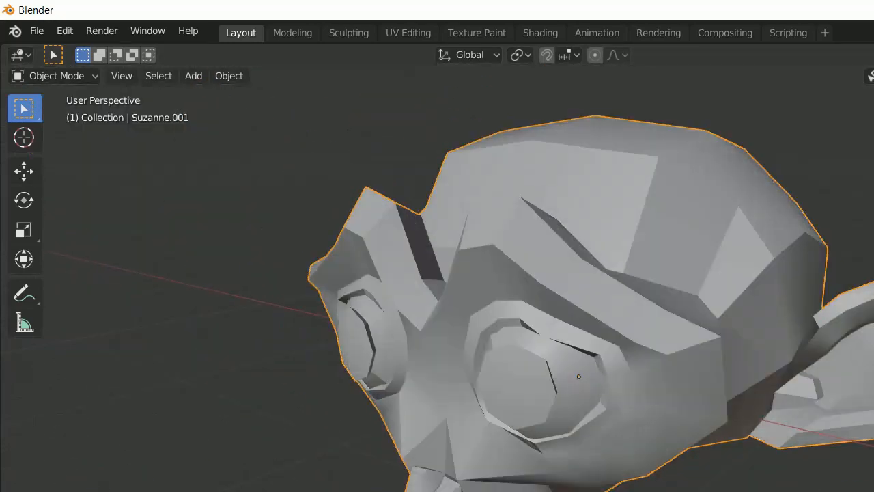
Examine the flat-shaded facets on the duplicated monkey's forehead, brows, eyes and nose from several angles.
scroll(585, 363, "down", 5)
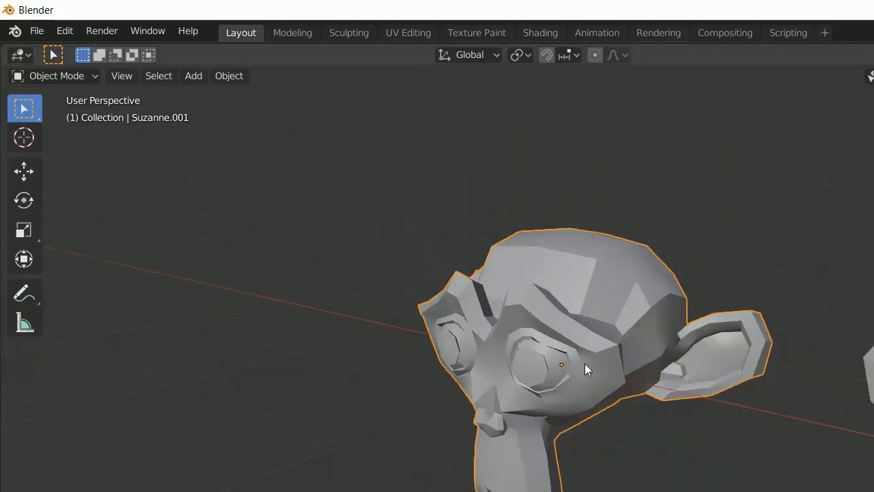
mouse_move(585, 363)
middle_mouse_down()
mouse_move(634, 339)
mouse_move(654, 347)
mouse_move(582, 370)
middle_mouse_up()
scroll(588, 359, "down", 3)
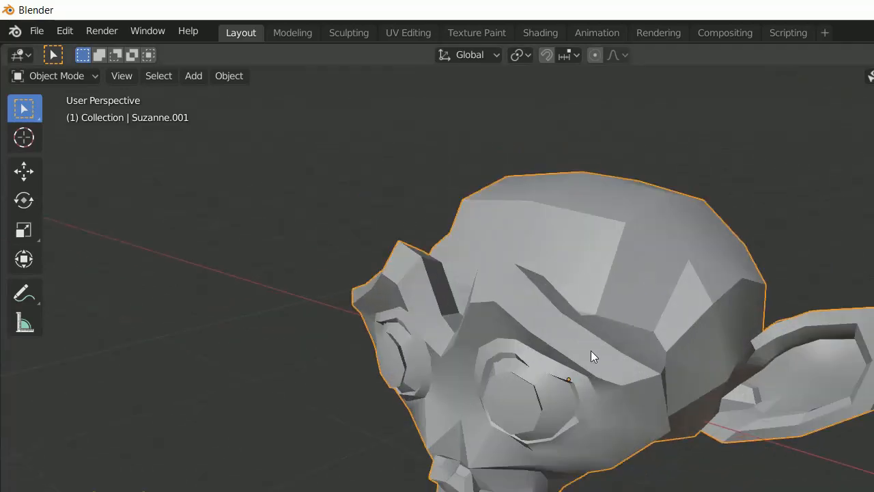
middle_click_drag(610, 343, 705, 348)
scroll(706, 349, "up", 3)
middle_click_drag(663, 328, 610, 331)
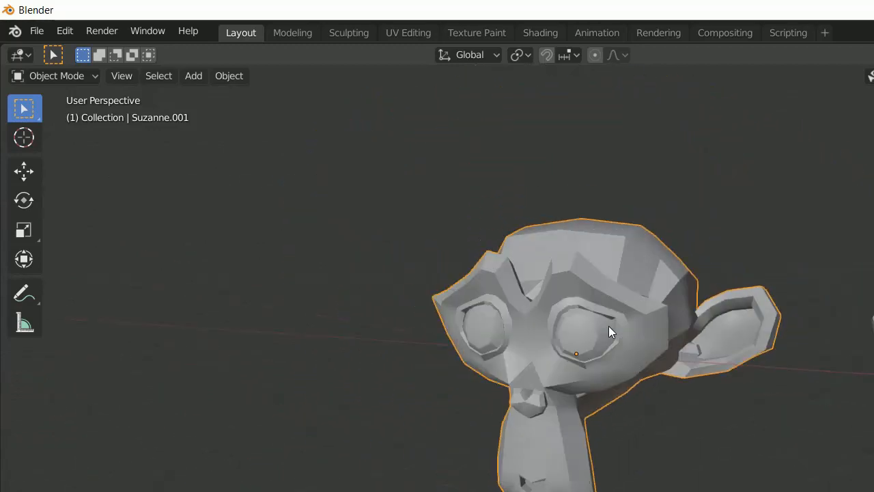
scroll(617, 304, "down", 3)
middle_click_drag(633, 266, 446, 290)
scroll(613, 310, "up", 2)
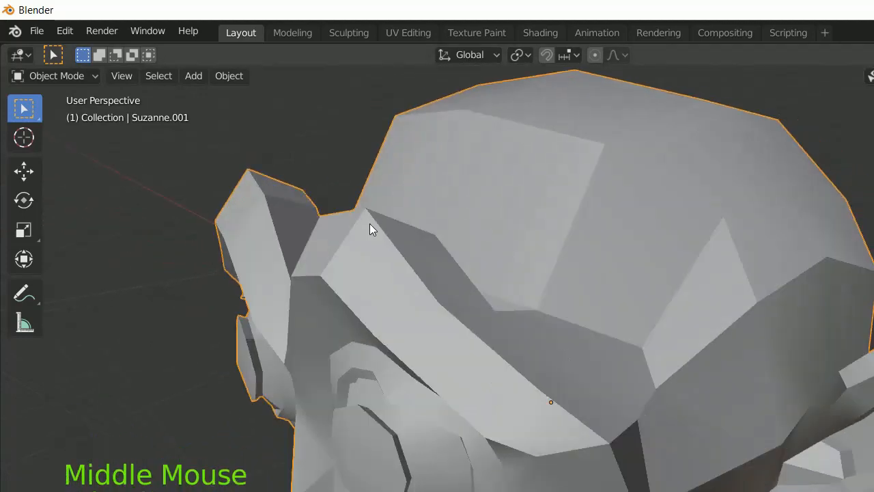
middle_click_drag(630, 489, 657, 433)
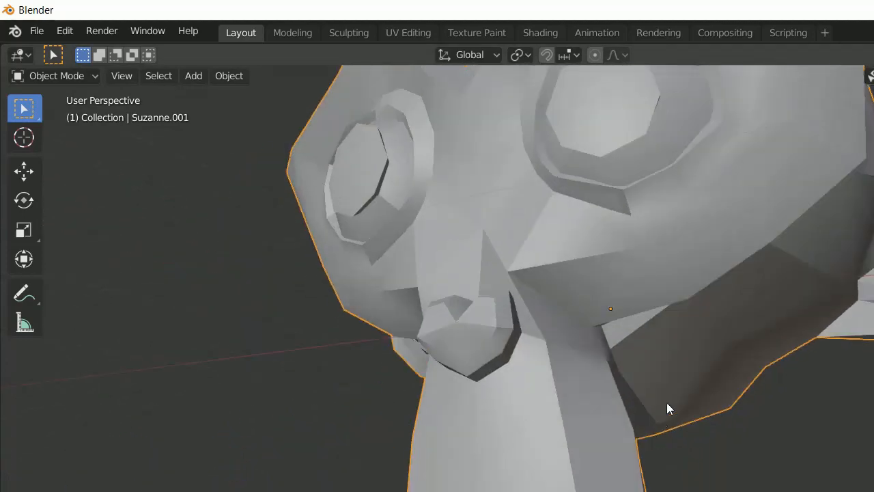
Shade the duplicated monkey smooth and inspect its brows and eyes.
scroll(668, 401, "down", 1)
mouse_move(737, 176)
middle_mouse_down()
mouse_move(766, 208)
mouse_move(765, 246)
middle_mouse_up()
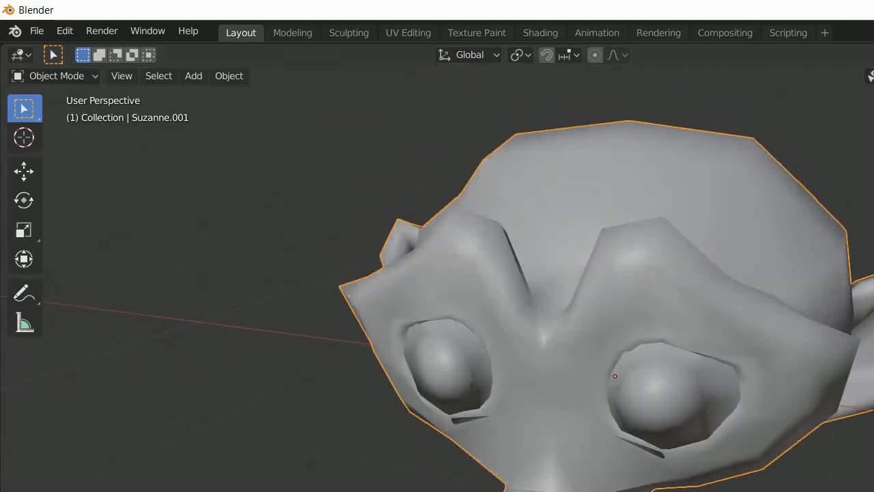
middle_click_drag(735, 440, 577, 385)
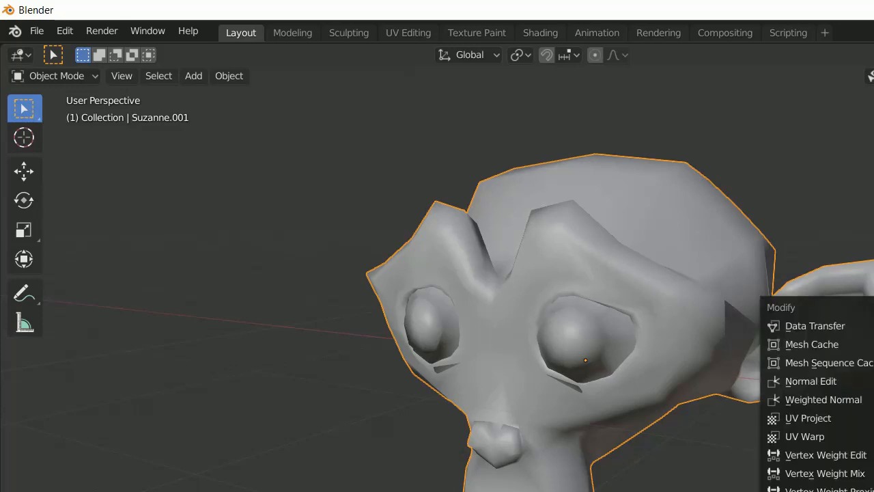
Add a Subdivision Surface modifier to the duplicated monkey and raise its subdivision level for a rounder surface.
middle_click_drag(574, 303, 616, 284)
middle_click_drag(750, 246, 683, 272)
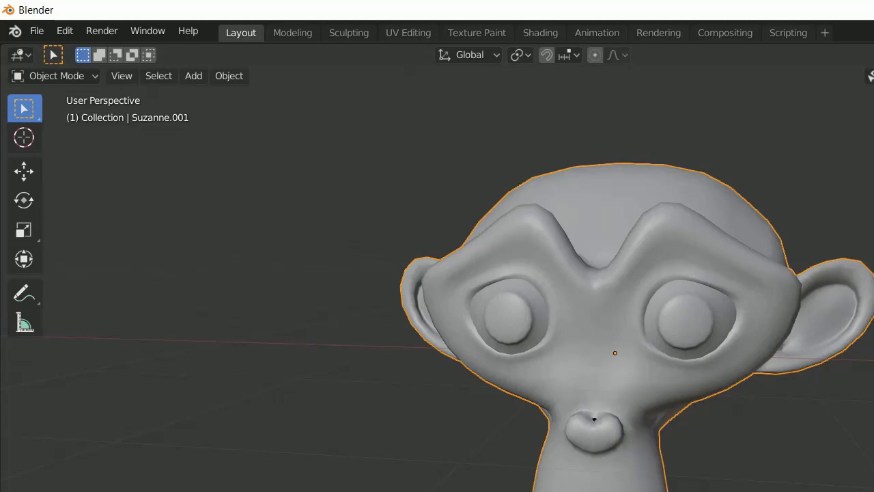
middle_click_drag(839, 329, 703, 281)
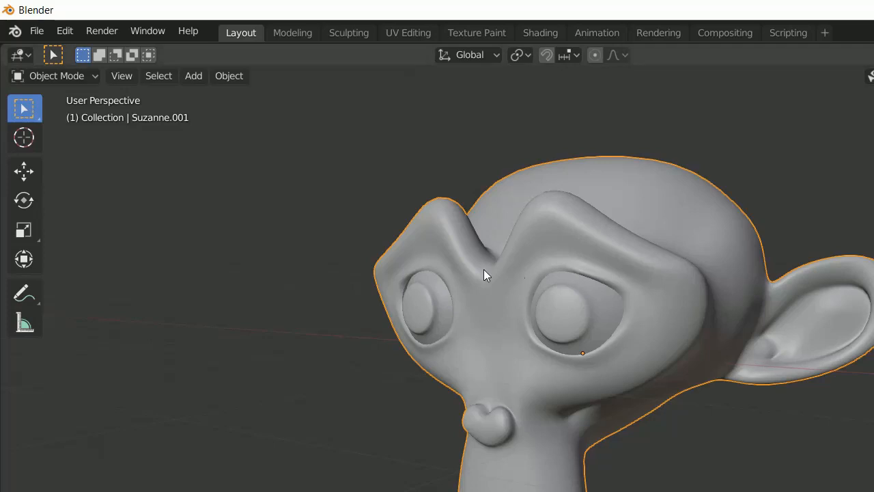
Examine the subdivided, smooth-shaded monkey from the front and both sides, comparing it with the original low-poly head.
middle_click_drag(484, 270, 563, 287)
scroll(678, 272, "down", 1)
scroll(589, 277, "up", 1)
scroll(593, 274, "down", 2)
scroll(512, 269, "up", 2)
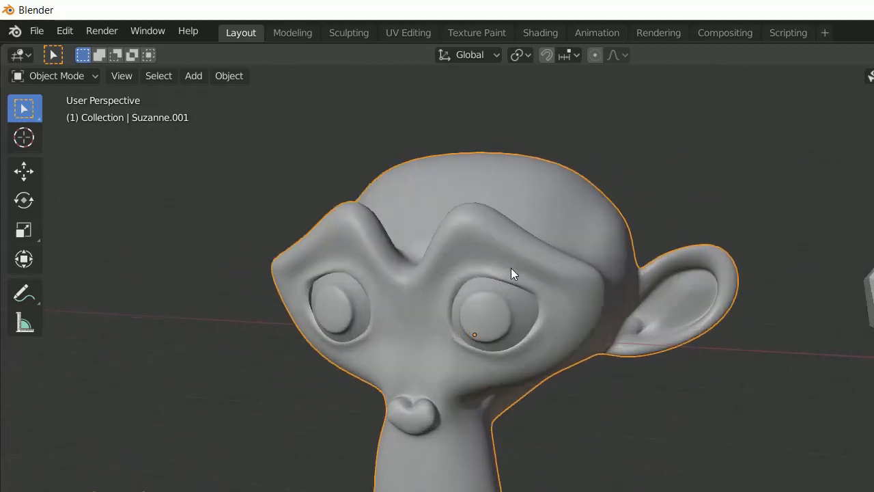
scroll(492, 271, "down", 2)
middle_click_drag(478, 271, 513, 285)
scroll(563, 257, "up", 2)
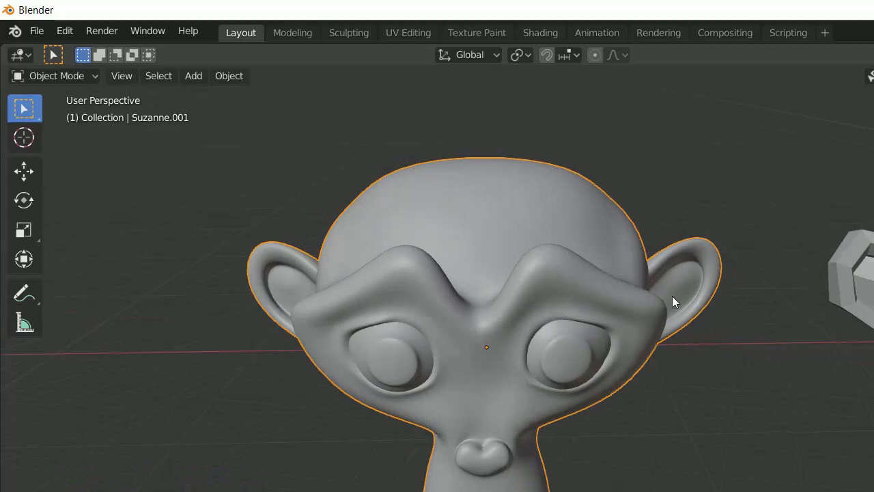
middle_click_drag(672, 296, 646, 286)
scroll(646, 287, "down", 2)
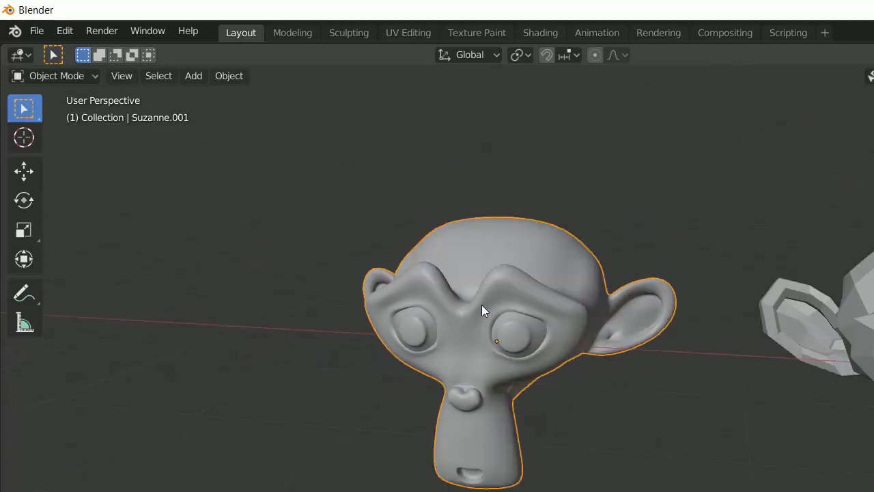
middle_click_drag(482, 310, 601, 290)
scroll(660, 281, "up", 2)
scroll(604, 293, "down", 2)
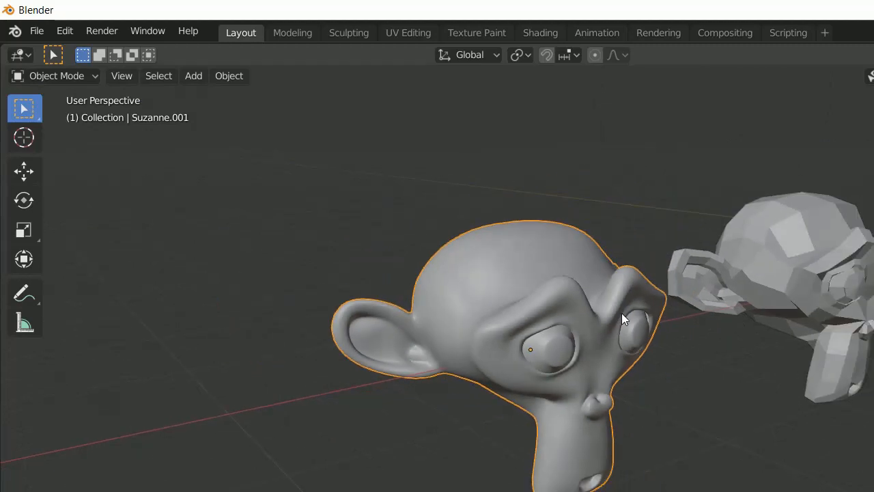
middle_click_drag(612, 302, 698, 314)
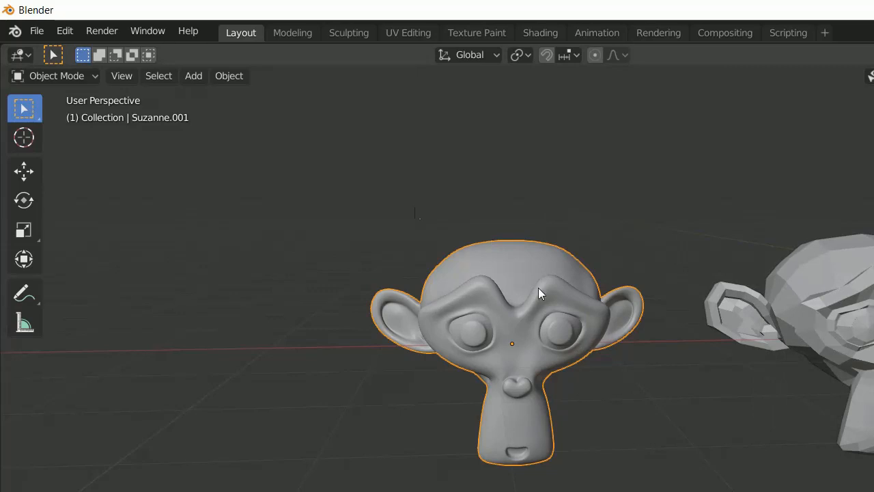
Shade the subdivided monkey flat and inspect the small facets on its forehead and brows up close.
left_click(244, 79)
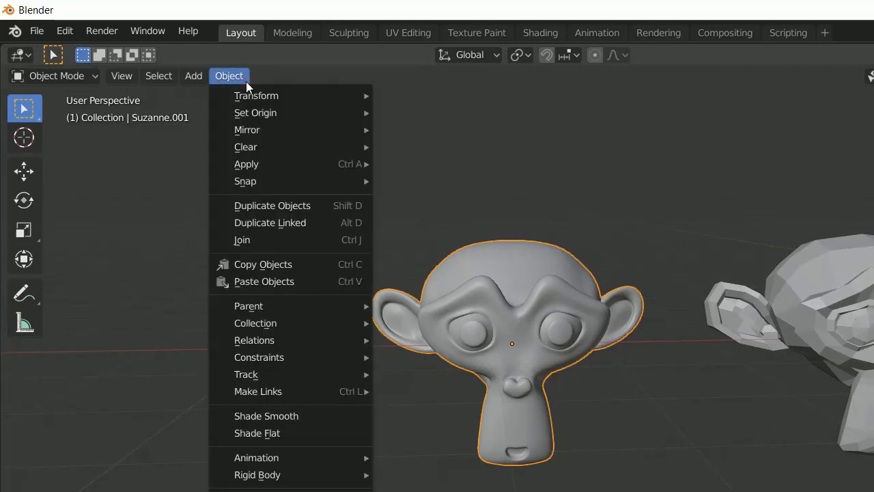
left_click(276, 432)
scroll(557, 284, "up", 3)
middle_click_drag(553, 219, 576, 239)
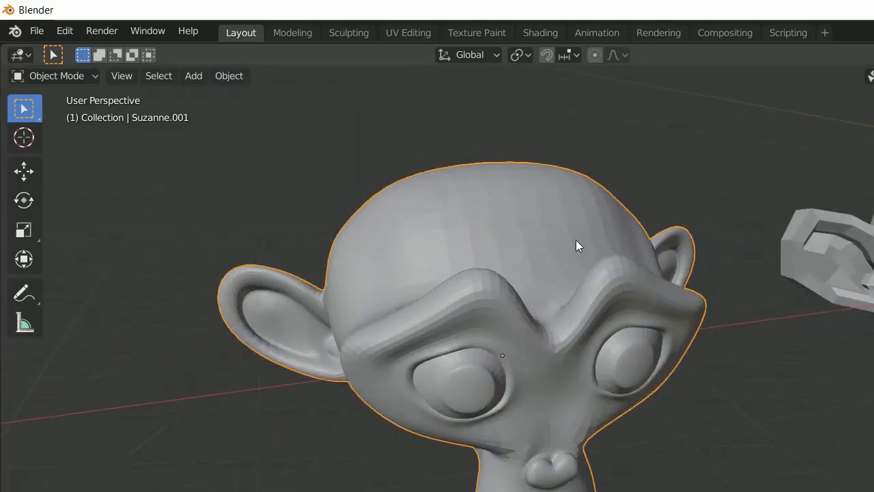
scroll(584, 241, "up", 1)
scroll(579, 250, "up", 3)
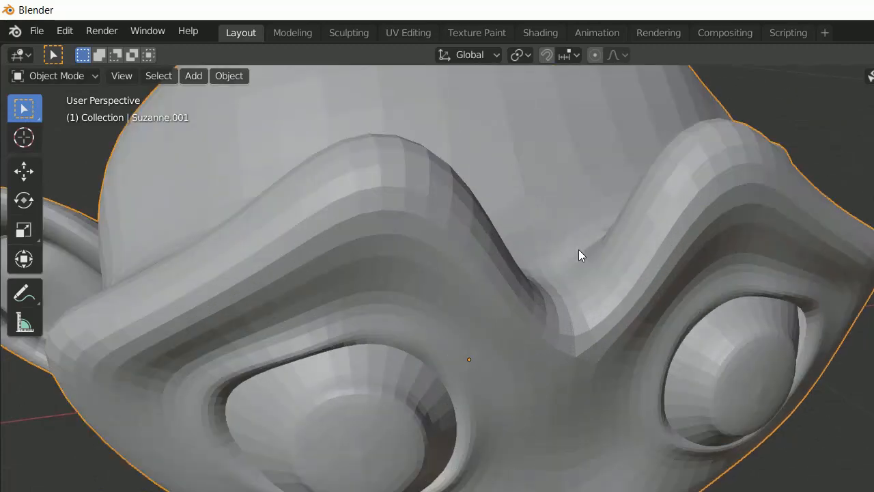
middle_click_drag(523, 203, 472, 176)
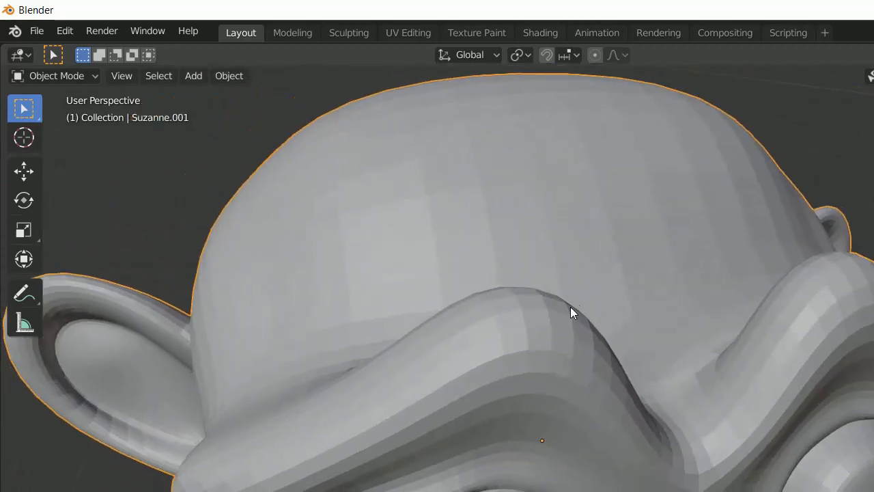
Compare the subdivided monkey's low-poly editing cage in Edit Mode with its surface in Object Mode.
key("Tab")
scroll(591, 294, "down", 4)
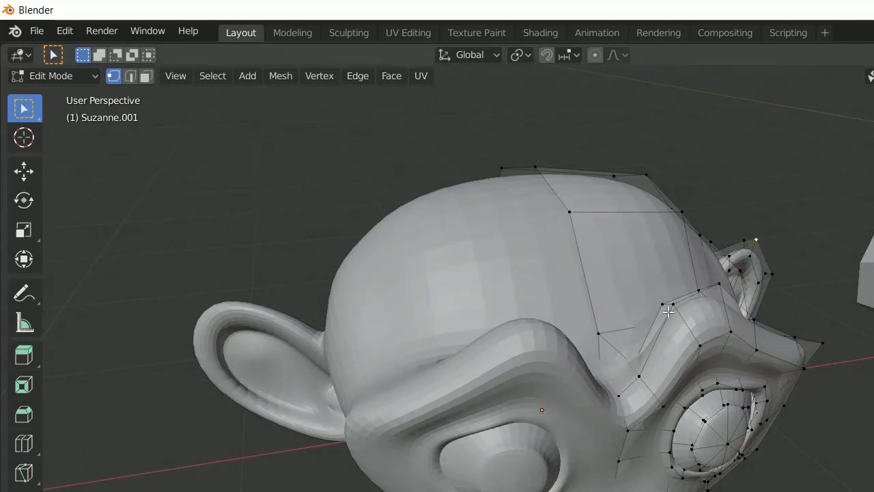
key("Tab")
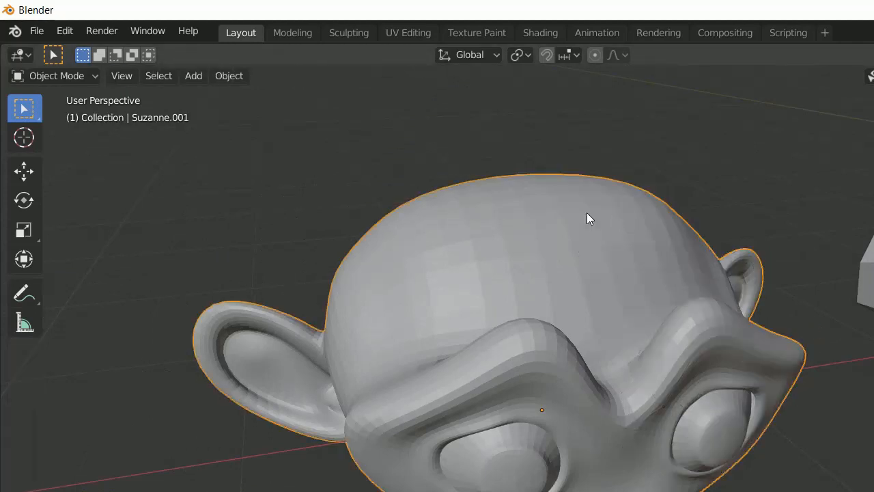
middle_click_drag(602, 259, 640, 252)
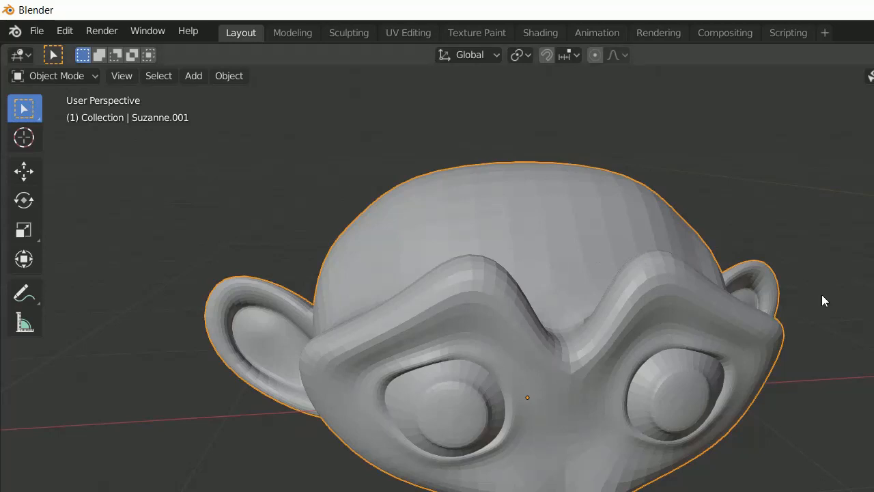
Apply smooth shading to the subdivided monkey head again.
left_click(229, 76)
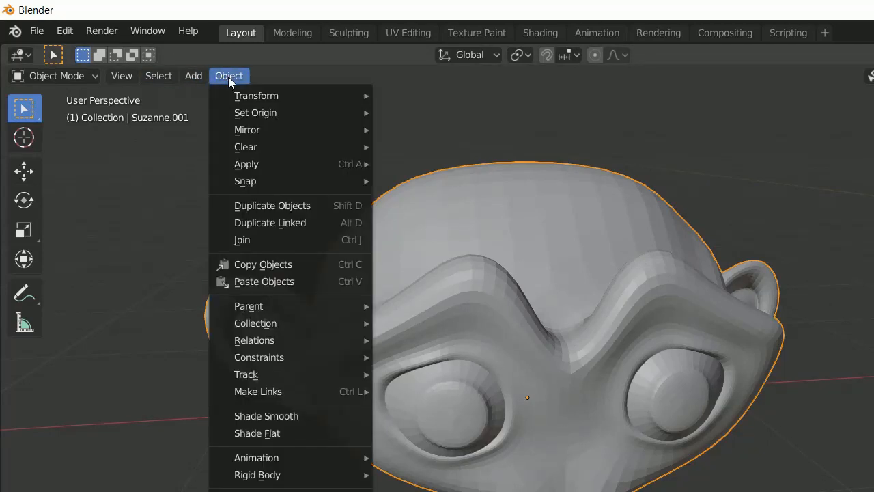
left_click(274, 416)
scroll(701, 325, "down", 3)
middle_click_drag(701, 326, 631, 293)
scroll(651, 321, "down", 2)
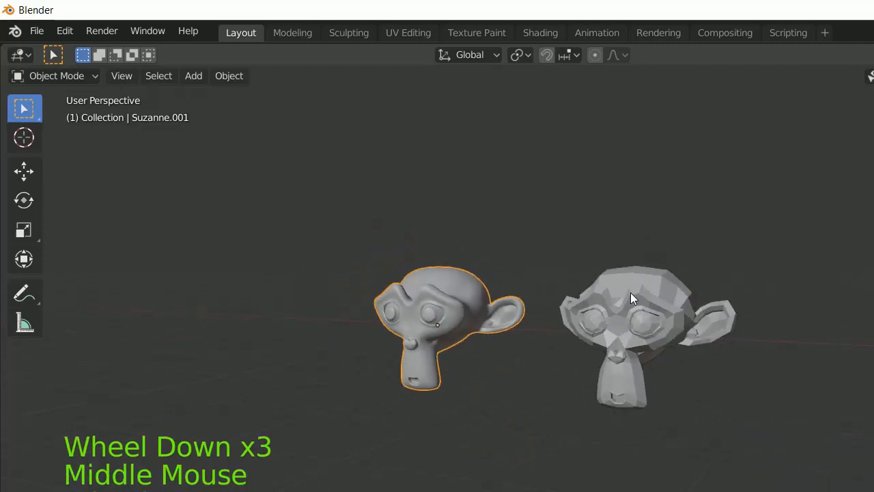
Survey the whole row of example objects, from the two monkey heads past the bevelled cube to the arrayed cylinders.
scroll(717, 317, "down", 2)
middle_click_drag(716, 318, 601, 303, "shift")
scroll(777, 341, "down", 2)
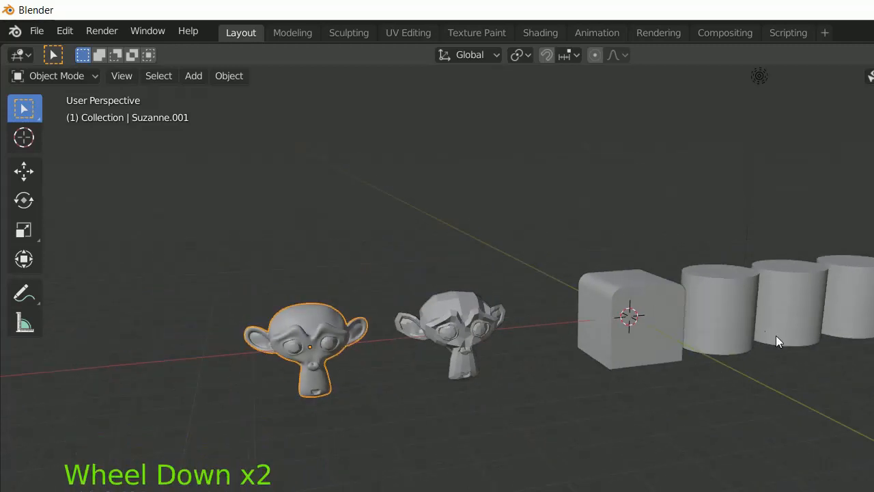
middle_click_drag(777, 341, 665, 341)
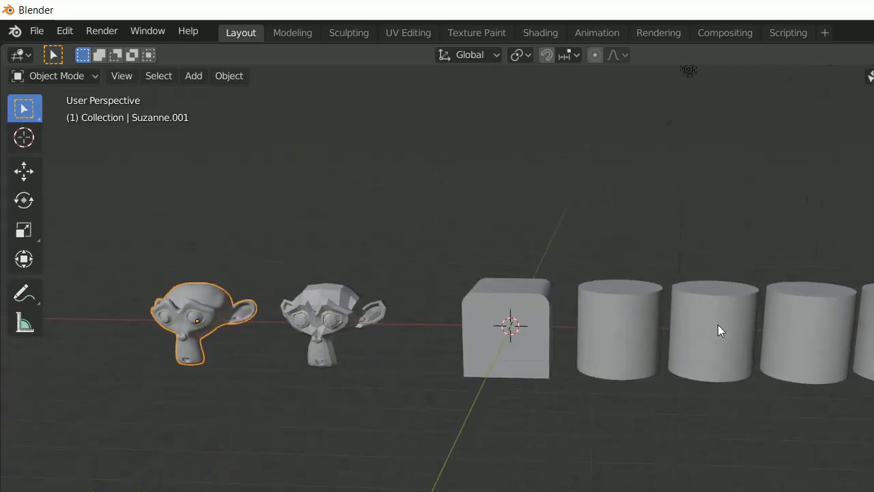
scroll(720, 327, "down", 2)
middle_click_drag(720, 326, 703, 331)
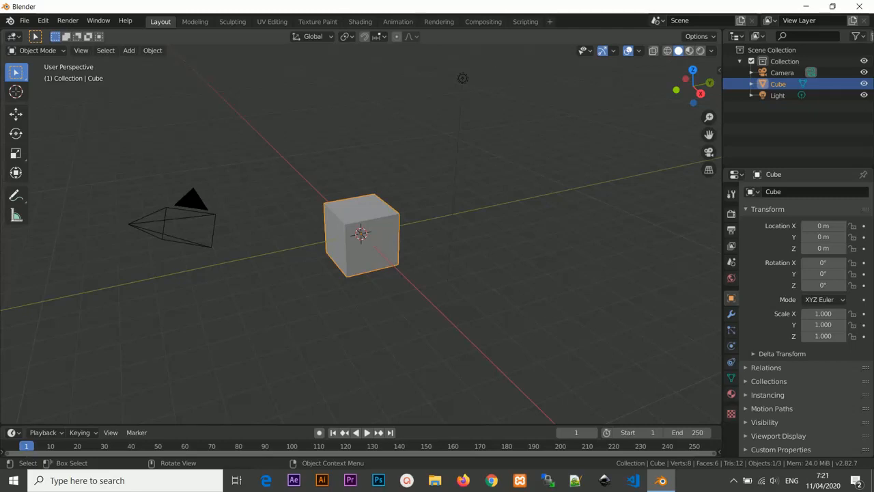
Look through the modifiers available for the default cube in the new scene.
left_click(731, 313)
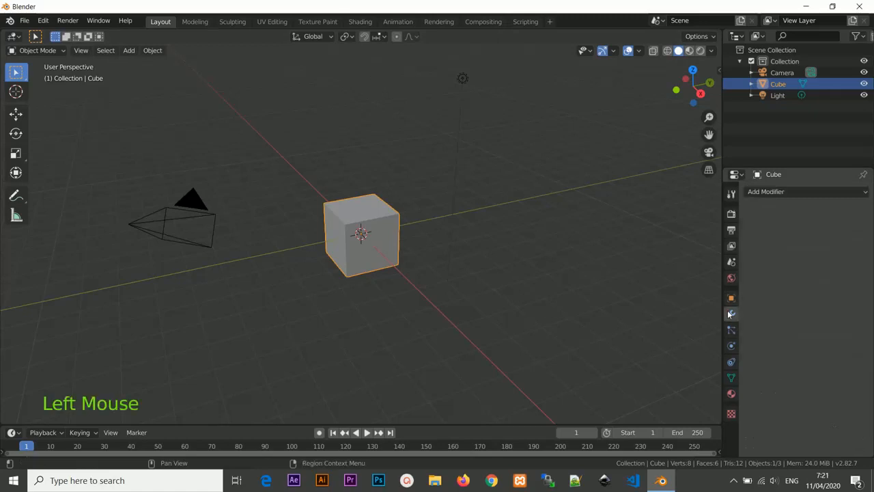
left_click(775, 190)
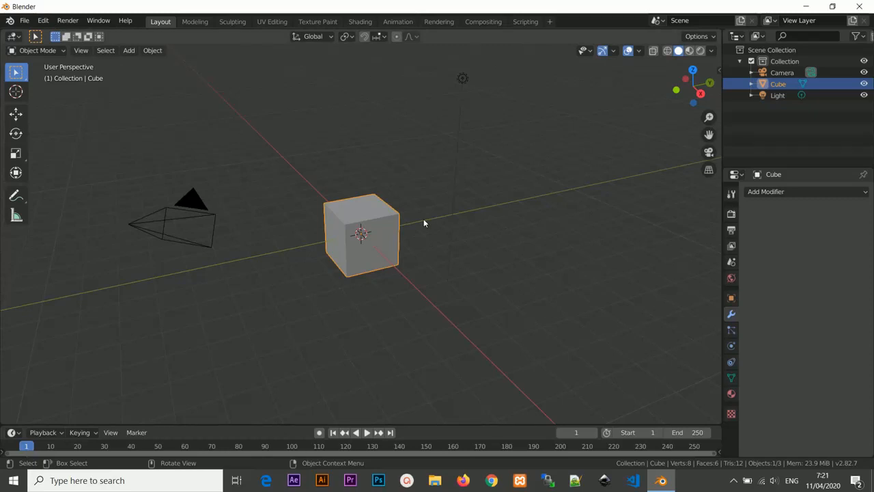
scroll(342, 215, "up", 2)
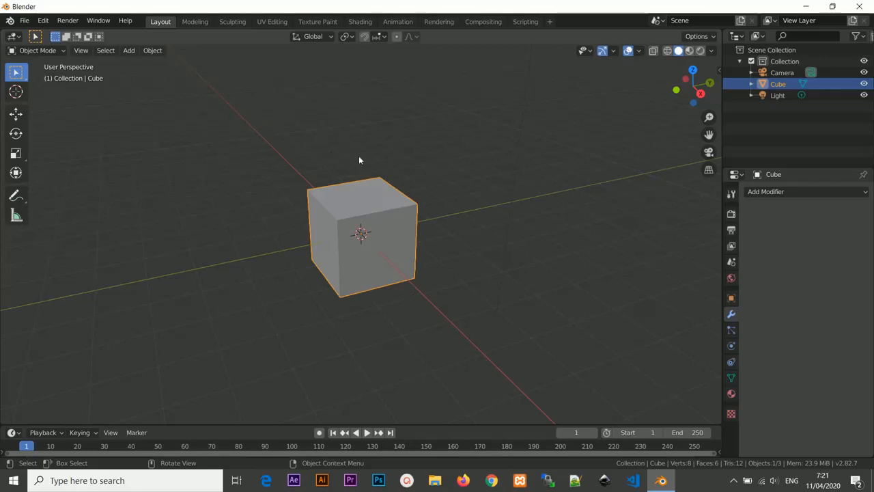
scroll(377, 163, "up", 1)
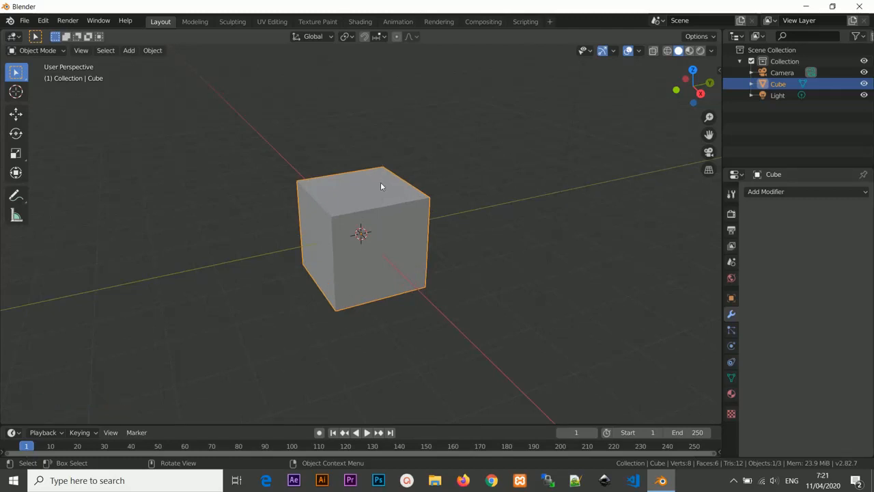
Bevel two opposite top edges of the cube in Edit Mode with an offset of about 0.296 m.
middle_click_drag(379, 193, 430, 203)
key("Tab")
scroll(424, 202, "up", 2)
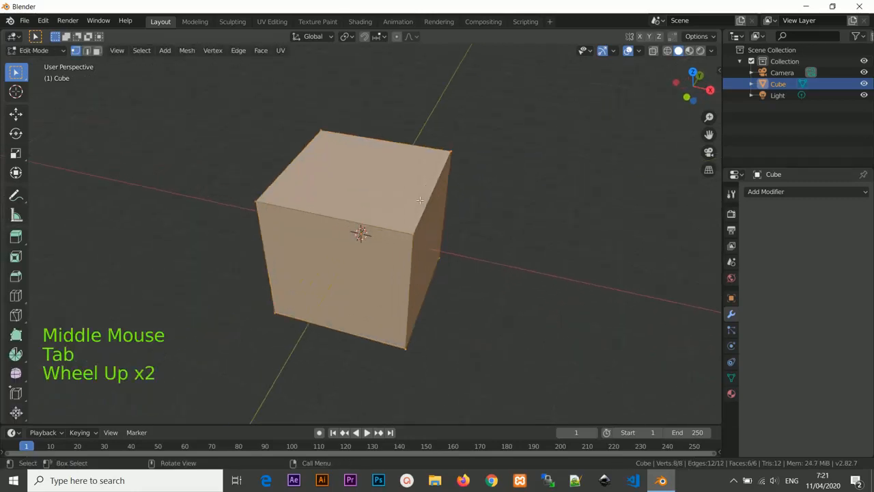
left_click(88, 52)
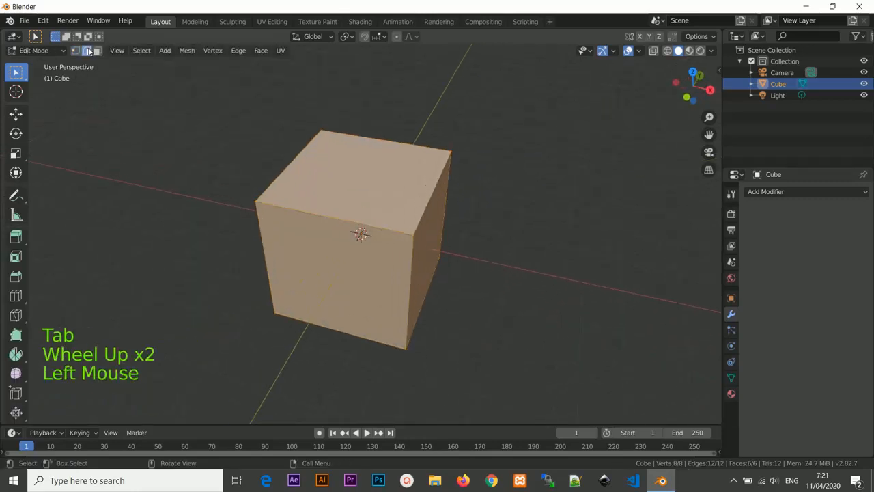
left_click(423, 204)
left_click(273, 180, "shift")
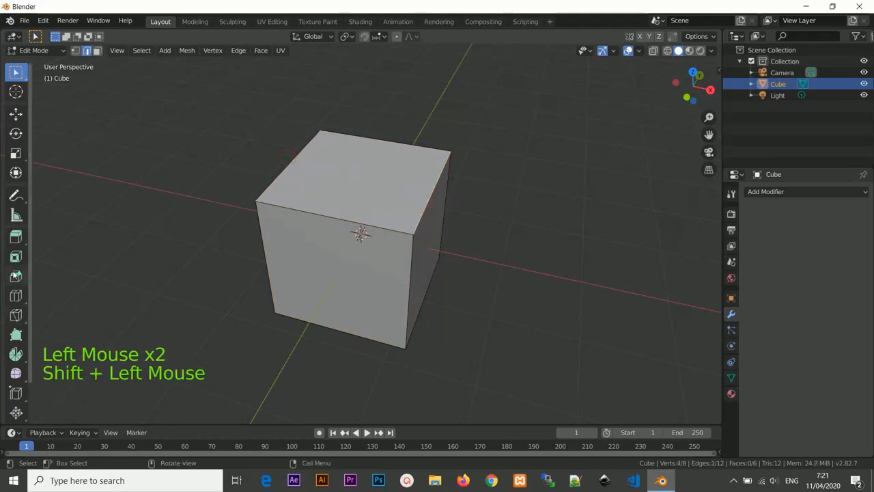
left_click(16, 276)
left_click_drag(360, 118, 362, 92)
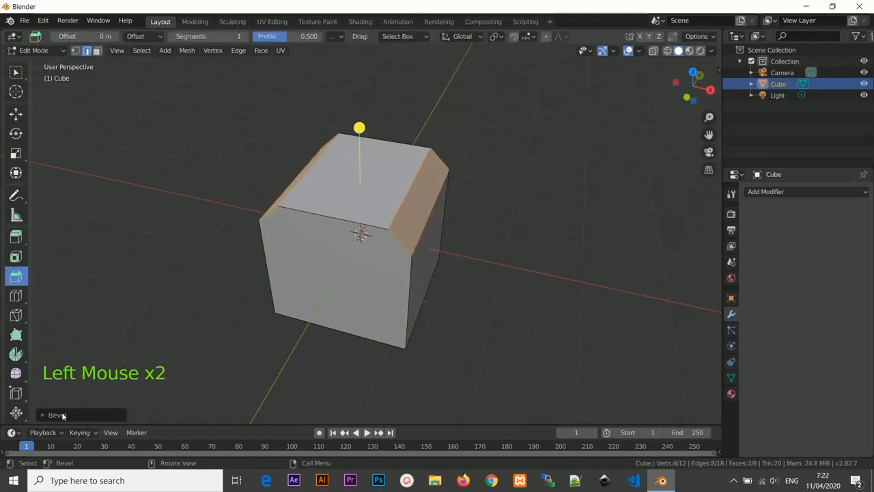
Set the bevel to 5 segments, return to the selection tool and clear the edge selection.
left_click(57, 415)
left_click(148, 288)
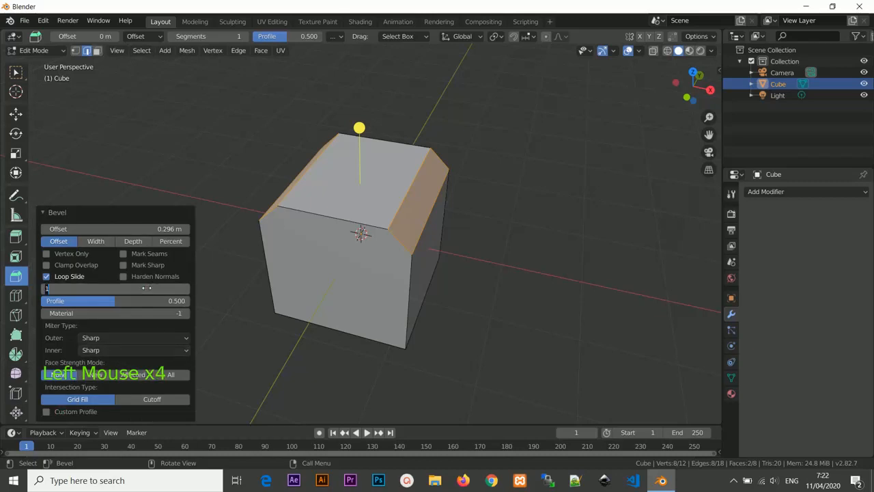
type("5")
key("Return")
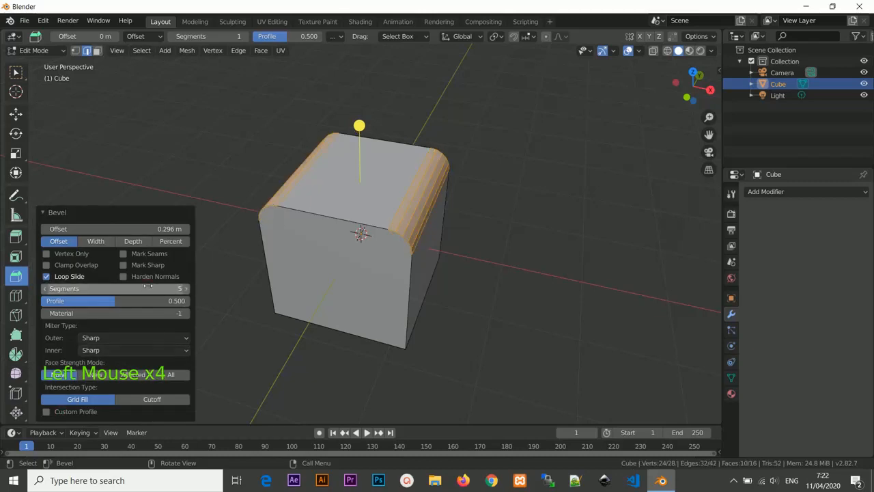
left_click(17, 73)
left_click(500, 162)
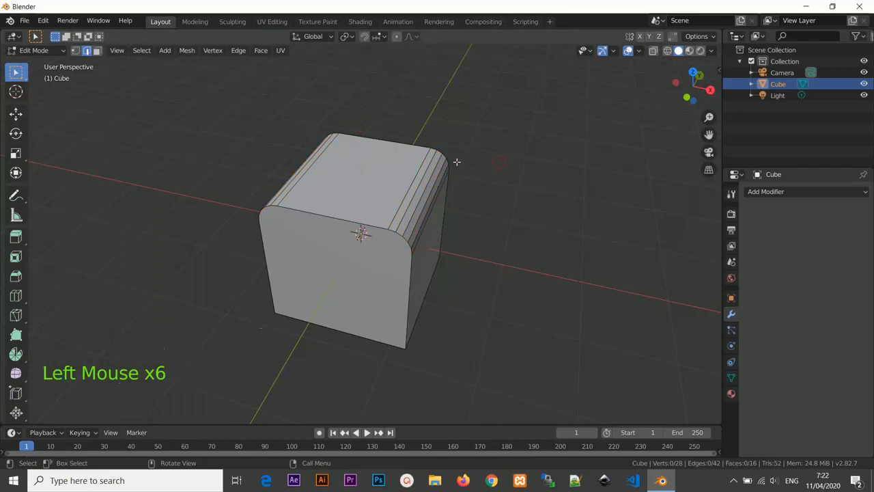
Return to Object Mode and examine the flat-shaded facets along the cube's bevelled edges.
scroll(458, 163, "up", 1)
key("Tab")
middle_click_drag(460, 163, 441, 146)
scroll(441, 149, "up", 2)
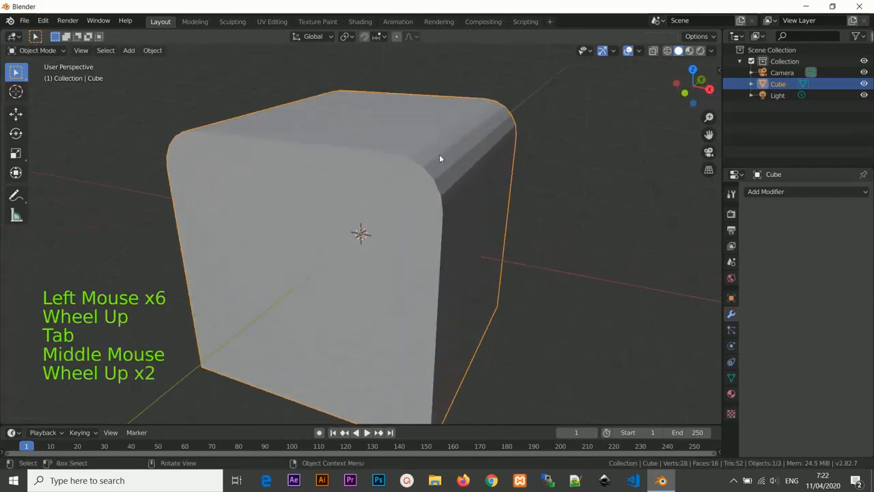
middle_click_drag(470, 189, 445, 113)
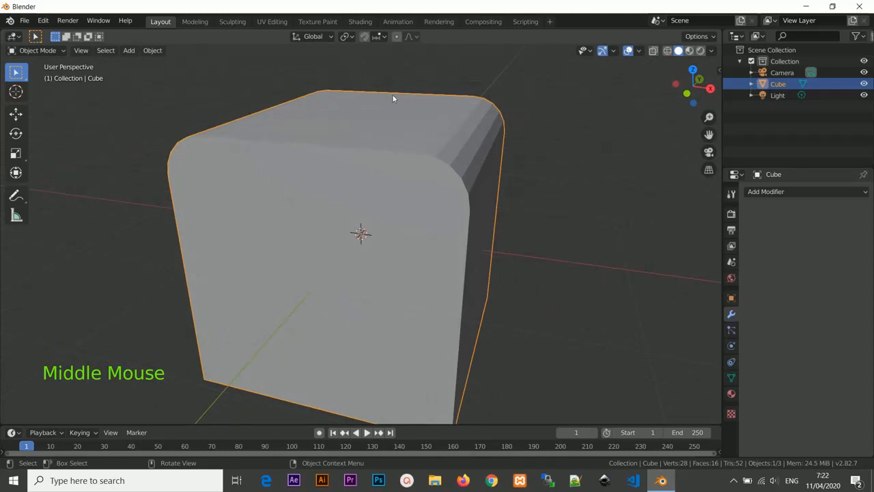
middle_click_drag(392, 97, 450, 118)
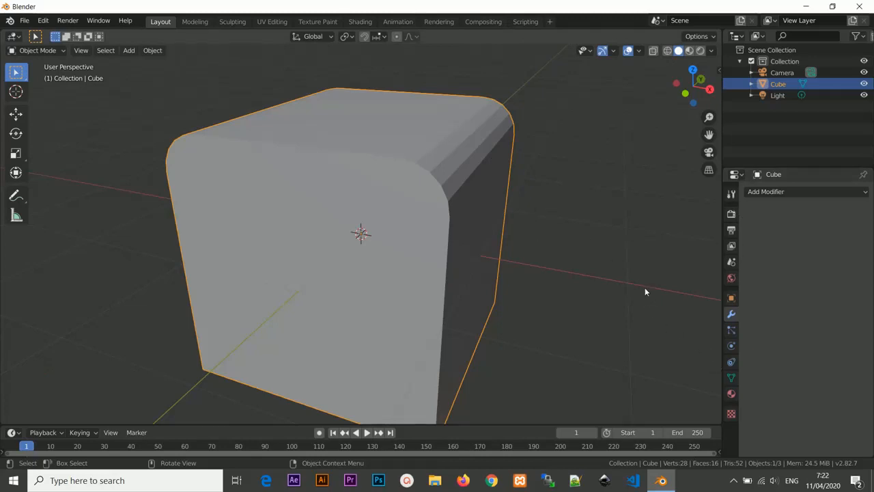
Shade the bevelled cube smooth and inspect how the shading falls across its faces.
scroll(645, 292, "down", 1)
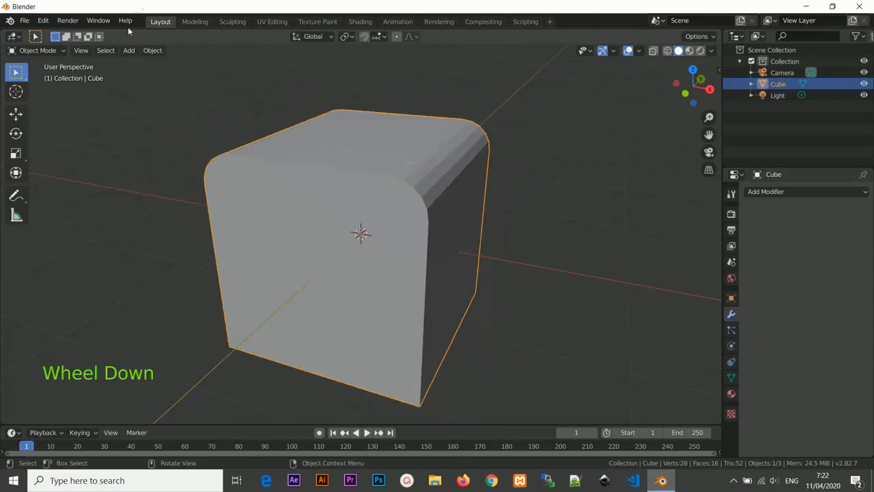
left_click(152, 50)
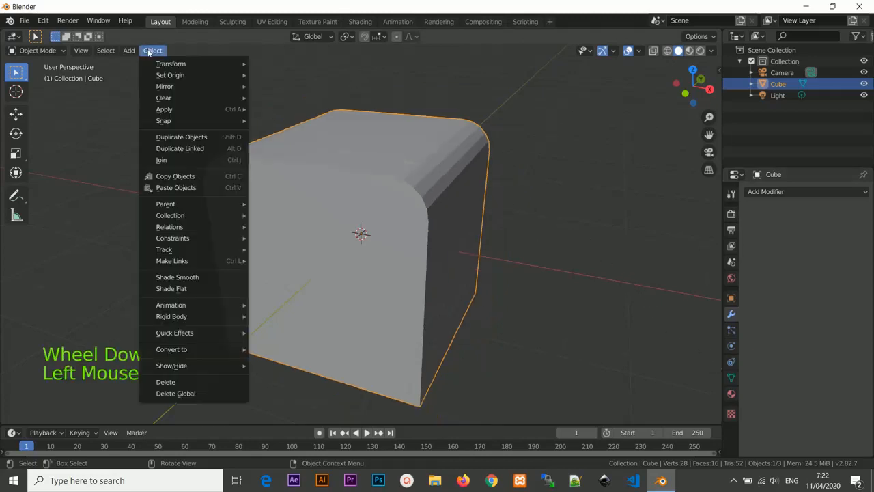
left_click(177, 277)
mouse_move(451, 179)
middle_mouse_down()
mouse_move(380, 156)
mouse_move(445, 164)
mouse_move(460, 179)
mouse_move(422, 171)
mouse_move(431, 172)
middle_mouse_up()
scroll(459, 180, "down", 2)
scroll(432, 171, "up", 1)
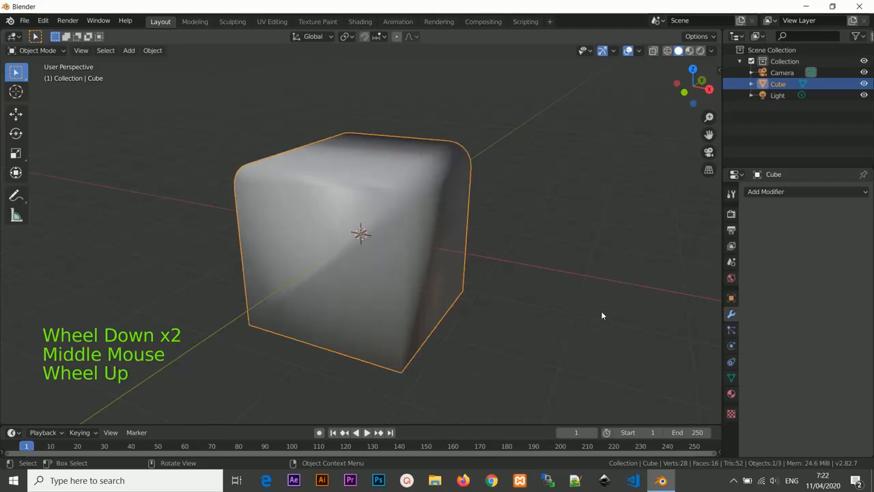
middle_click_drag(389, 171, 373, 156)
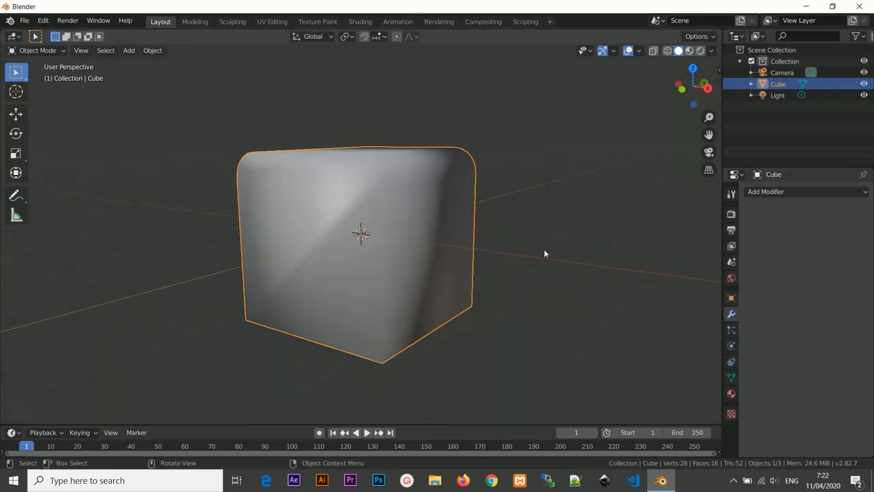
Enable Auto Smooth in the normals settings of the bevelled cube's mesh.
left_click(732, 377)
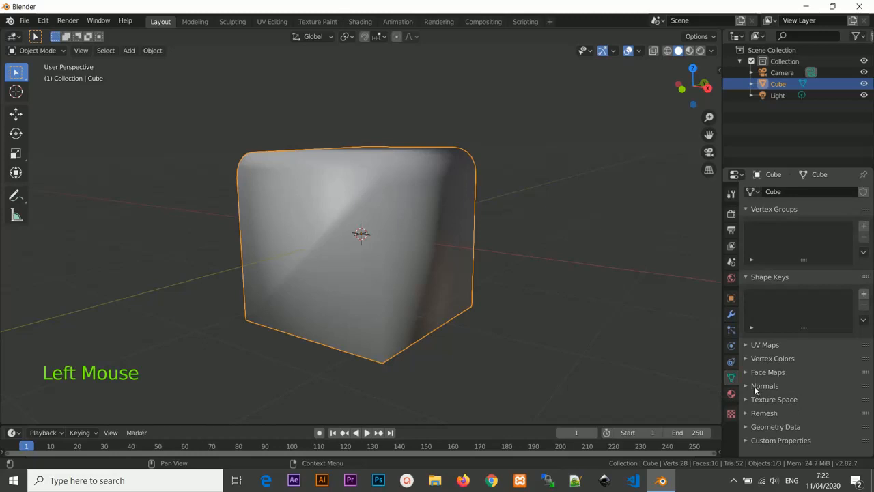
left_click(754, 386)
left_click(763, 398)
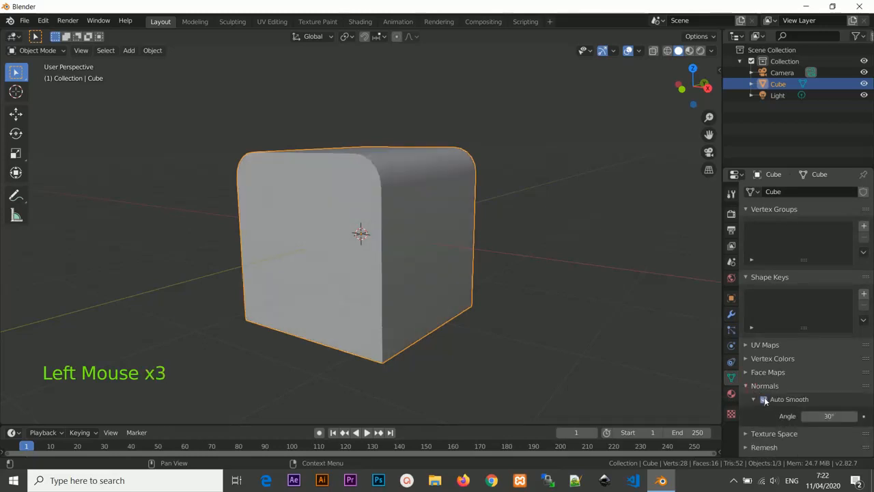
scroll(500, 242, "down", 2)
middle_click_drag(500, 242, 451, 251)
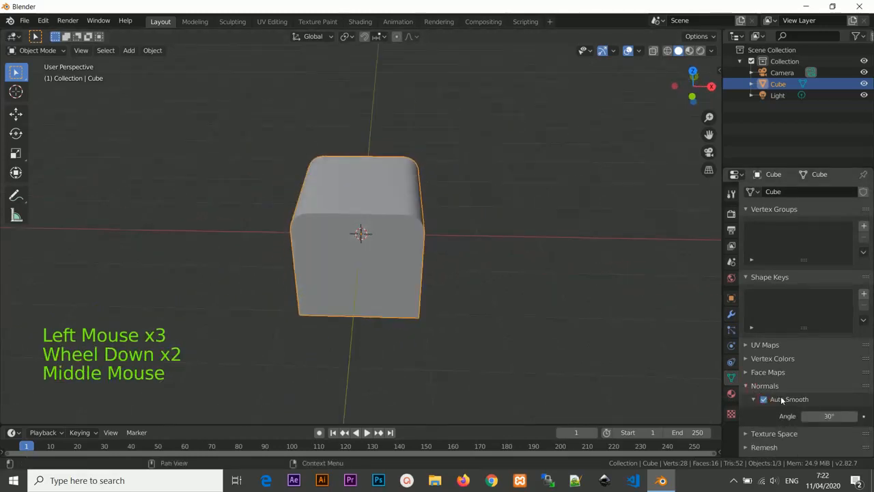
Examine the auto-smoothed cube's rounded edges and flat faces up close and from several angles.
middle_click_drag(484, 221, 449, 199)
scroll(410, 176, "up", 2)
scroll(493, 182, "up", 1)
middle_click_drag(493, 182, 488, 198, "shift")
middle_click_drag(488, 198, 449, 224)
scroll(436, 202, "down", 2)
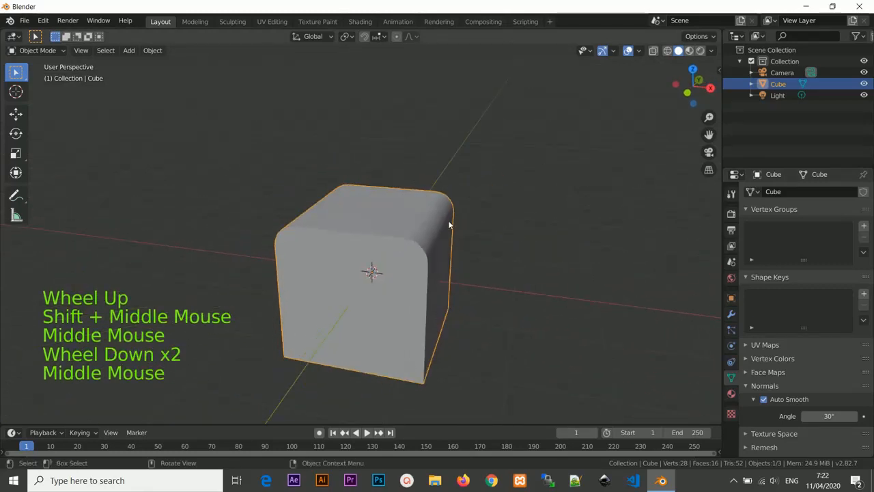
scroll(429, 218, "down", 2)
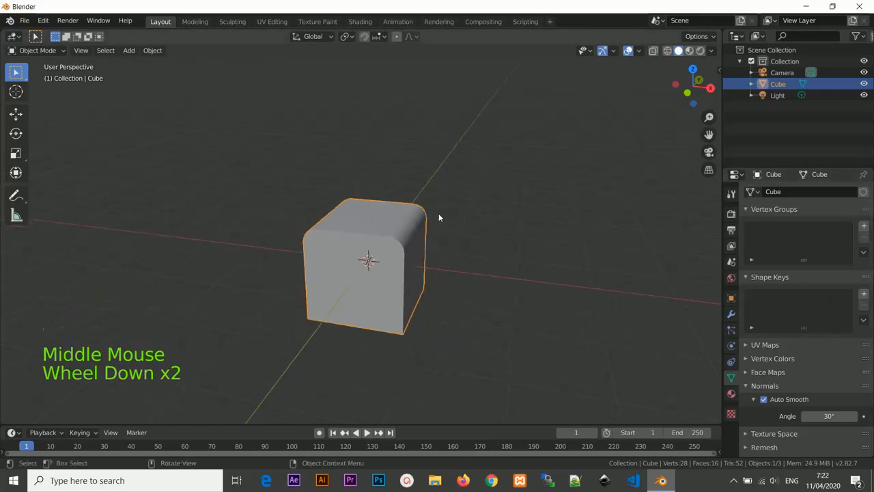
middle_click_drag(447, 214, 332, 175, "shift")
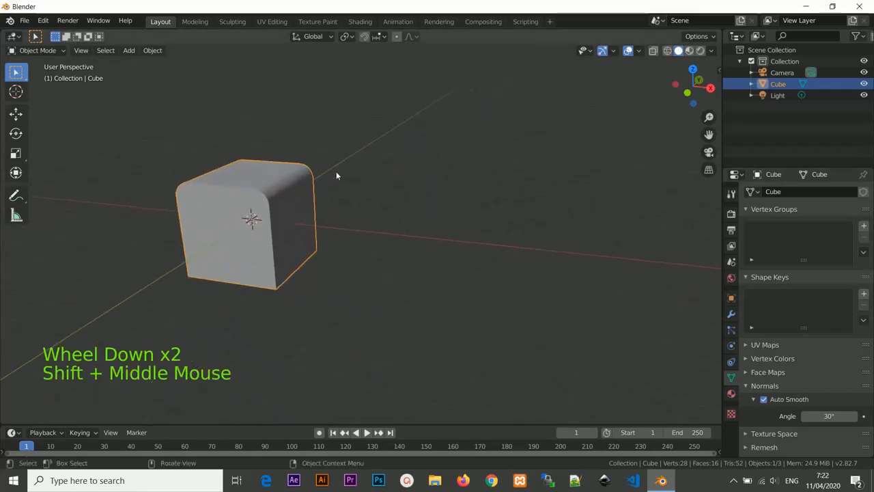
Bring up the cube's modifier settings and duplicate the bevelled cube in place.
left_click(336, 176)
scroll(336, 176, "down", 1)
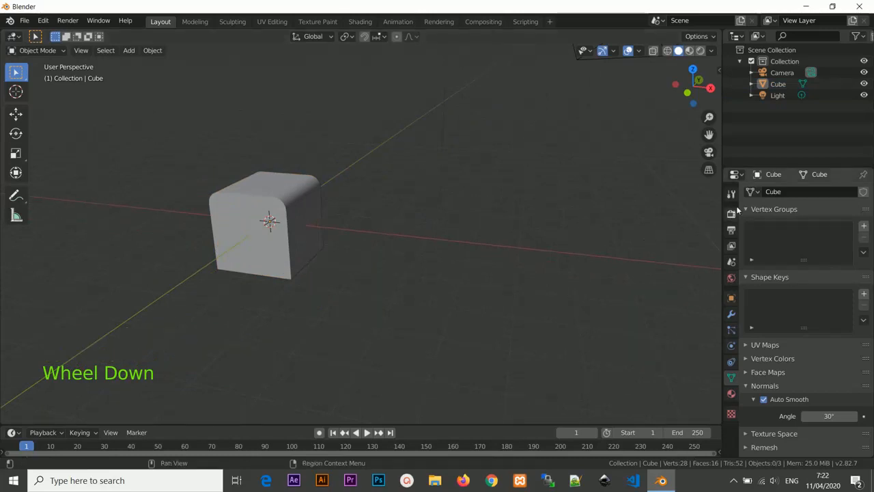
left_click(731, 313)
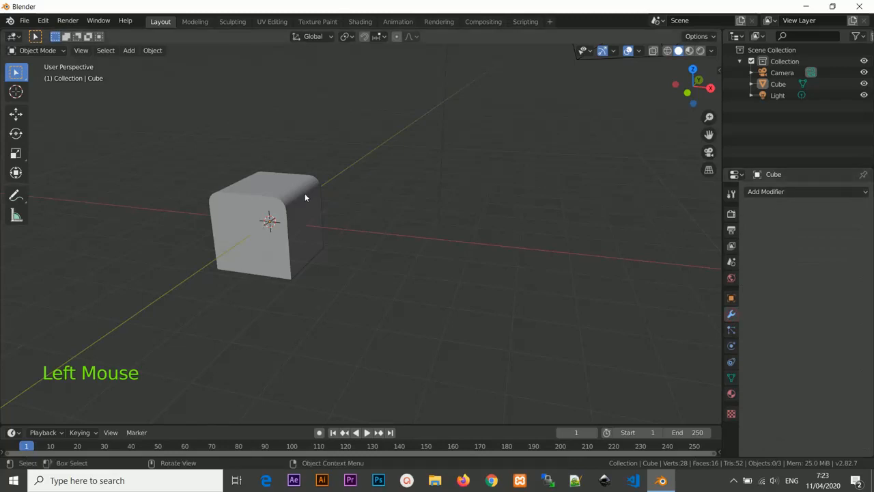
middle_click_drag(307, 196, 412, 183)
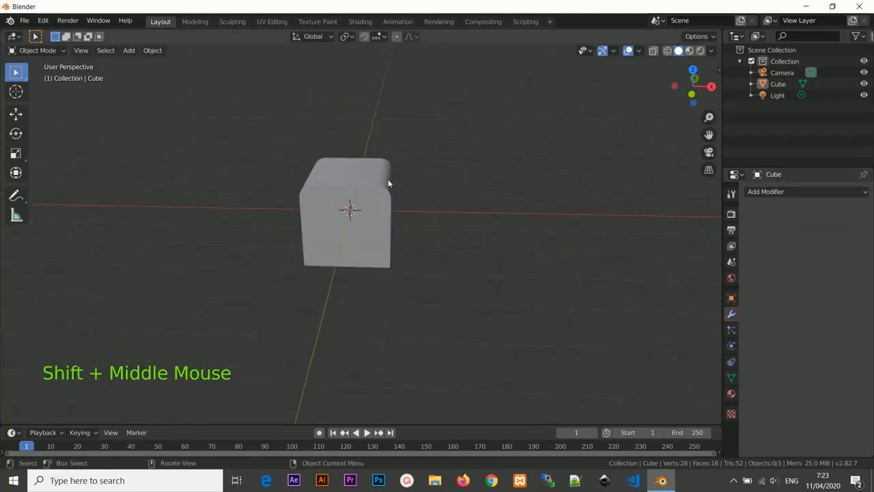
scroll(388, 179, "down", 2)
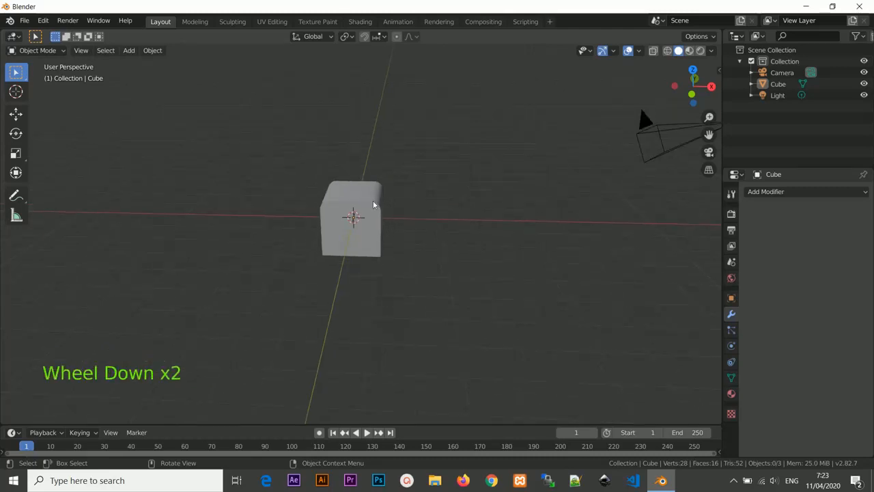
left_click(373, 201)
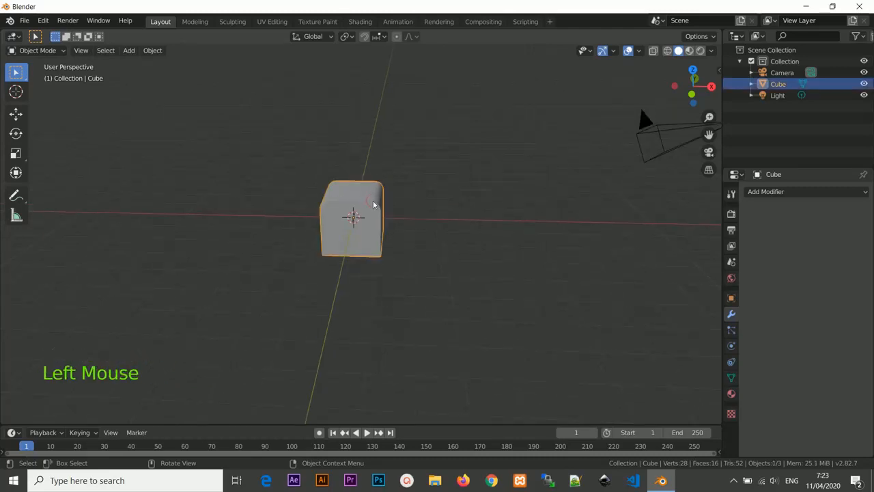
key("shift+d")
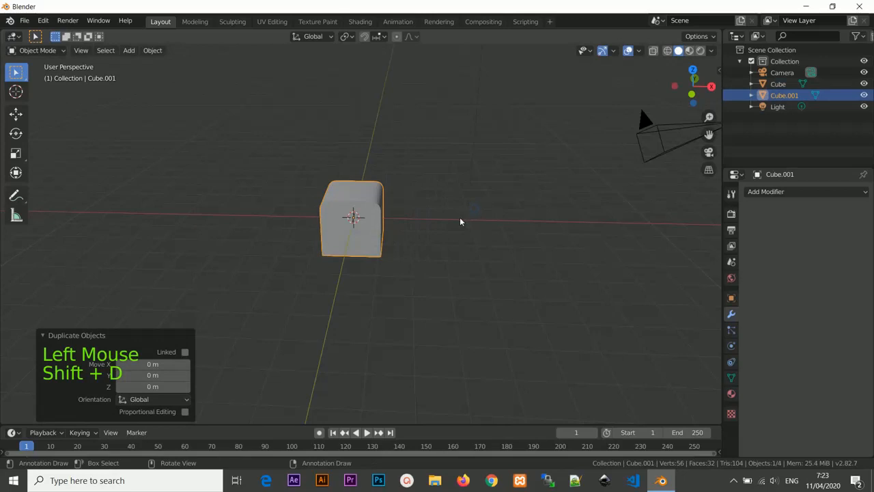
Move the duplicated cube about 3 m along the X axis and delete it.
key("g")
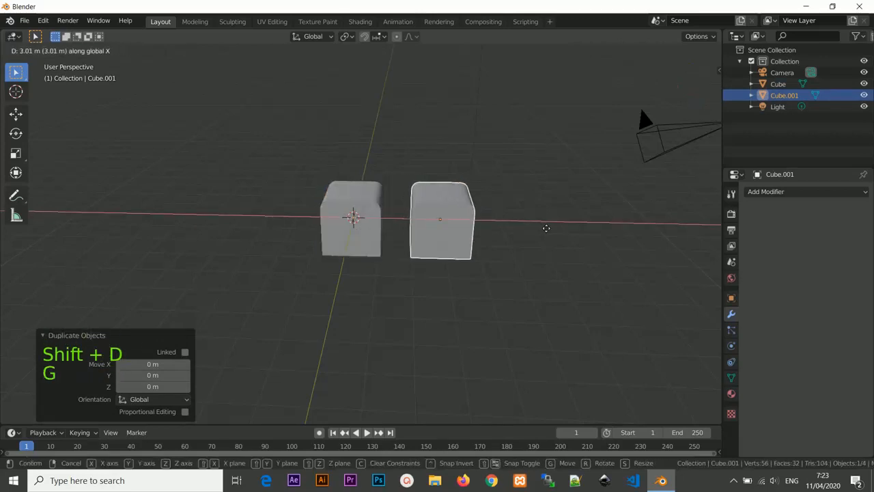
left_click(547, 228)
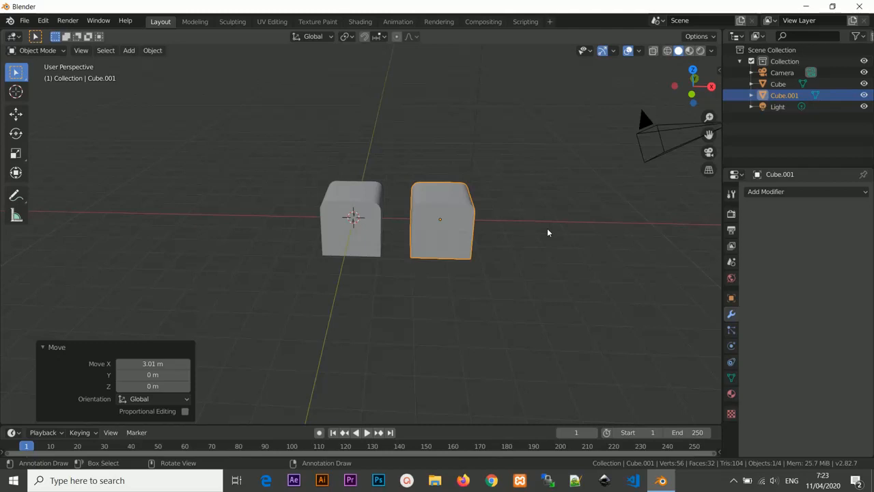
key("Delete")
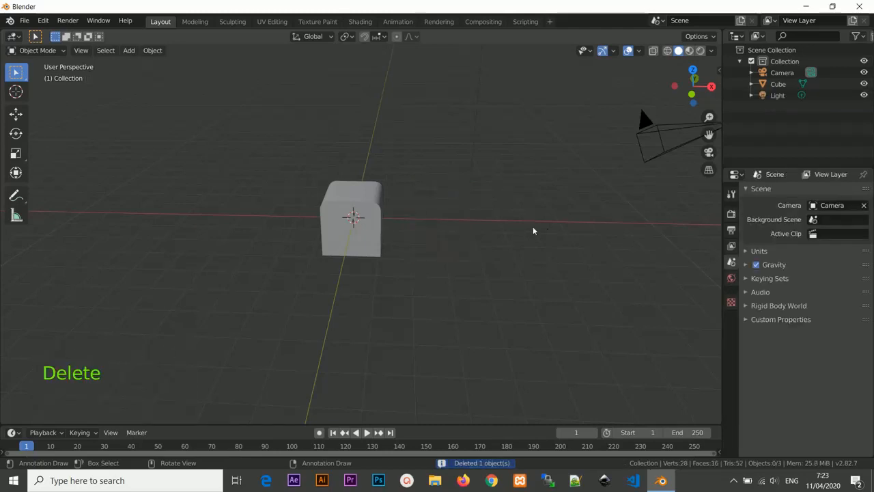
Add an Array modifier to the remaining bevelled cube.
left_click(364, 201)
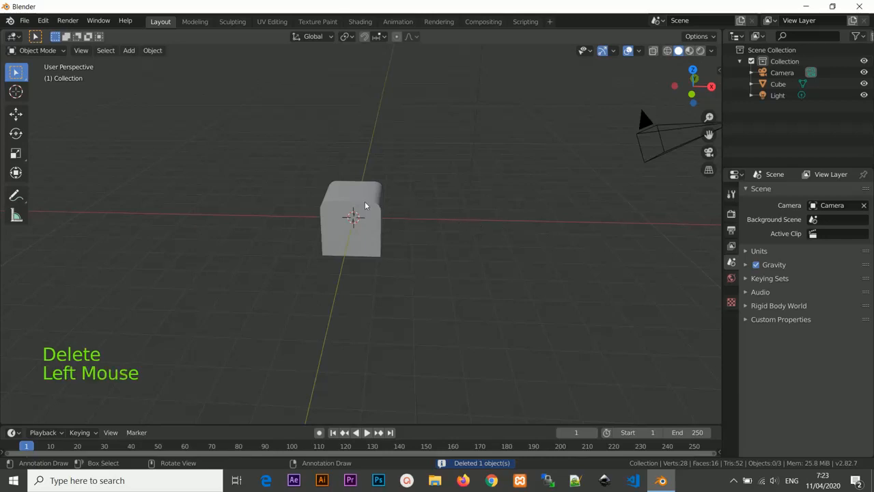
left_click(771, 194)
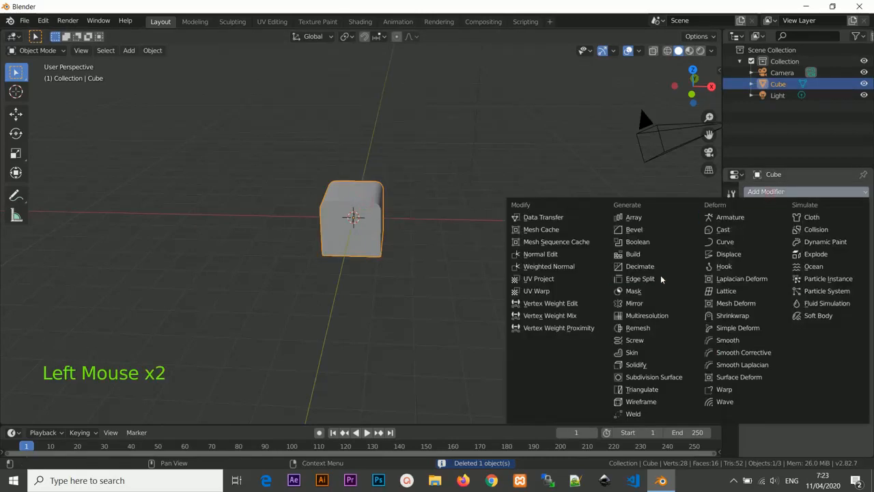
left_click(636, 218)
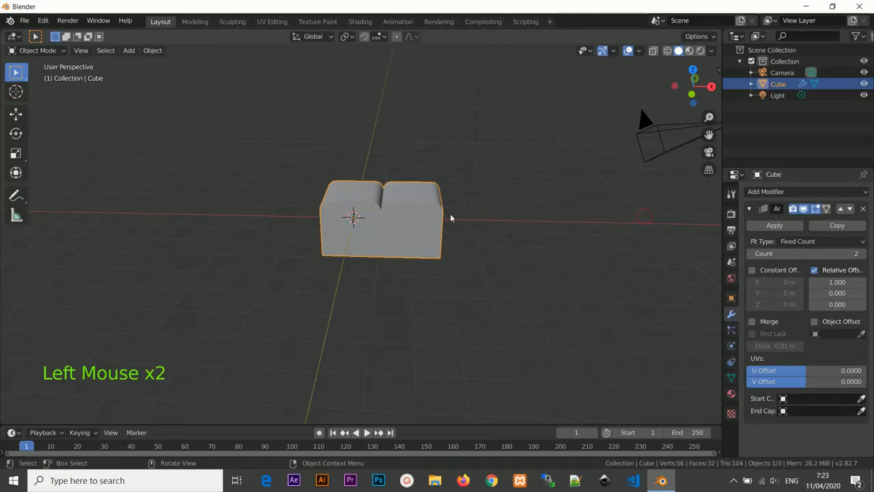
middle_click_drag(371, 186, 425, 184)
scroll(397, 195, "up", 3)
scroll(429, 180, "down", 2)
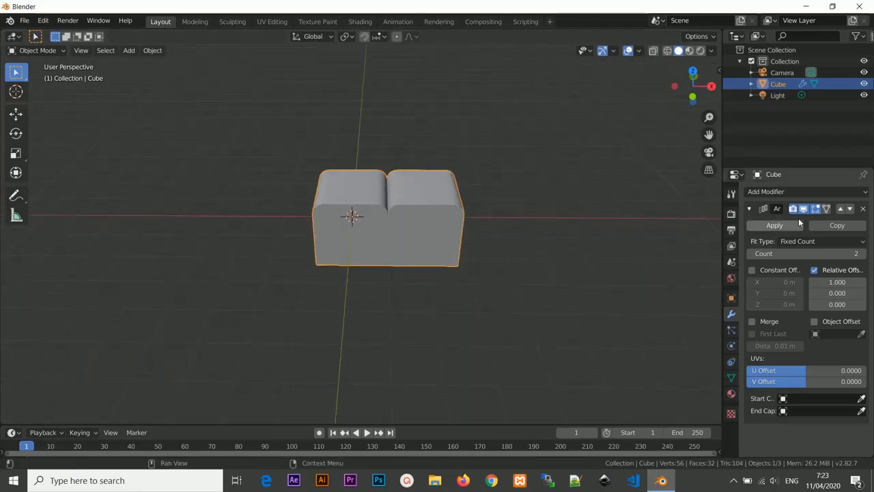
Set the Array modifier's count to 100 and look over the full row of cubes.
left_click(775, 253)
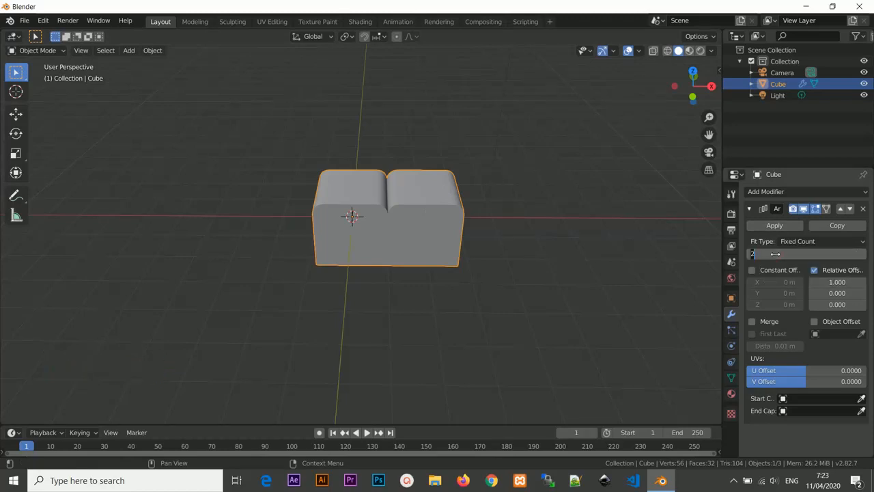
type("100")
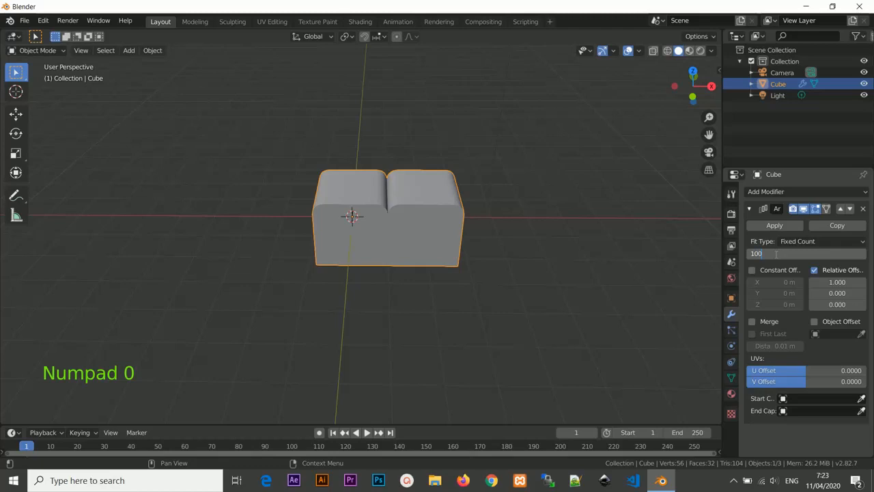
scroll(463, 248, "up", 1)
scroll(506, 252, "down", 20)
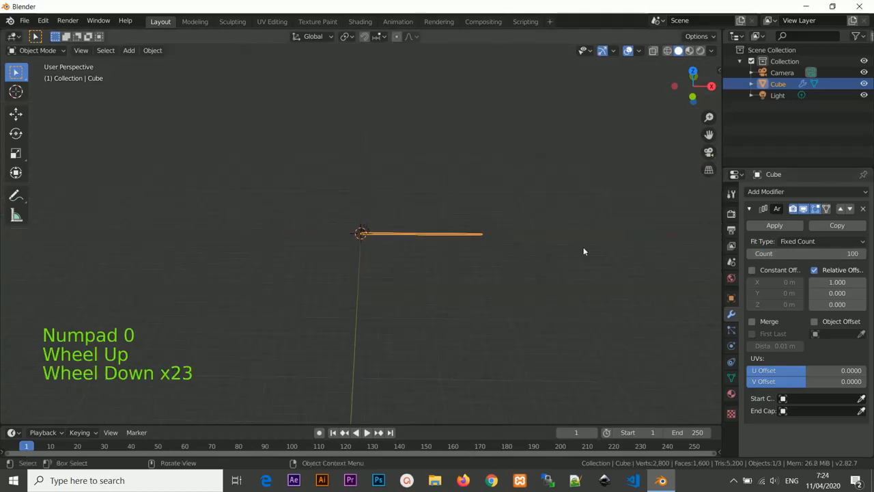
scroll(583, 251, "up", 20)
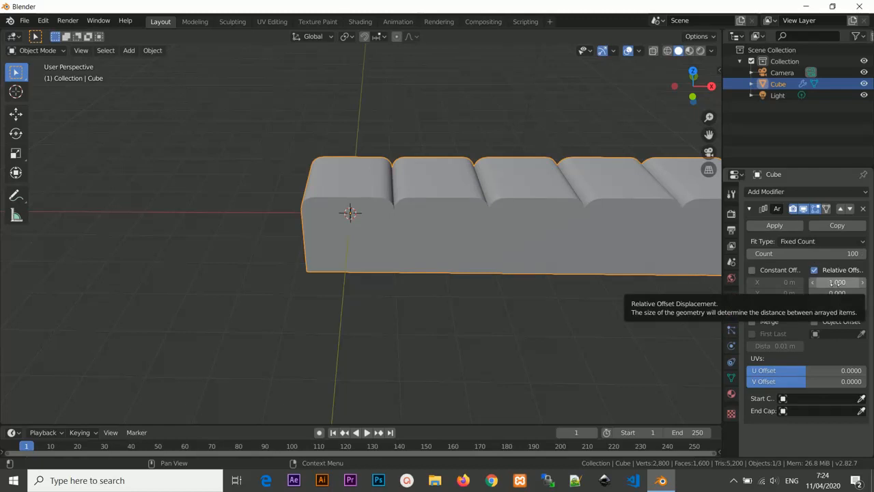
Check the arrayed cube's dimensions and set the array's relative X offset to 1.1.
left_click(367, 208)
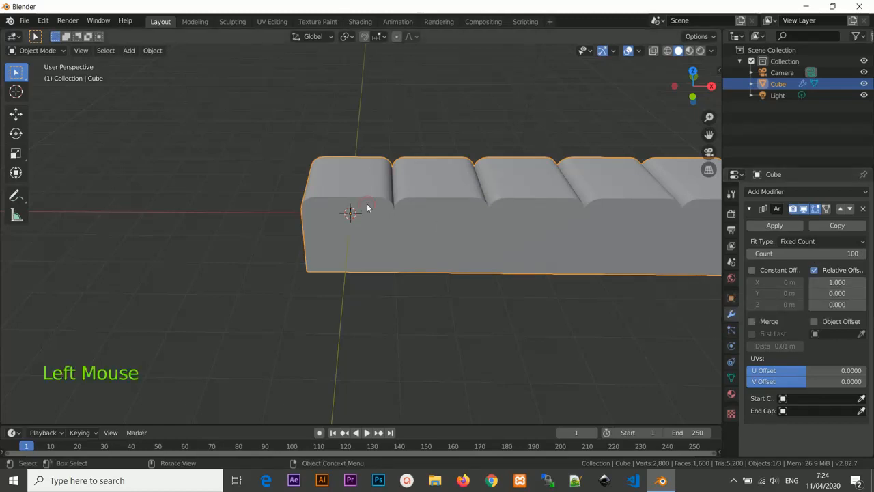
key("n")
left_click(715, 74)
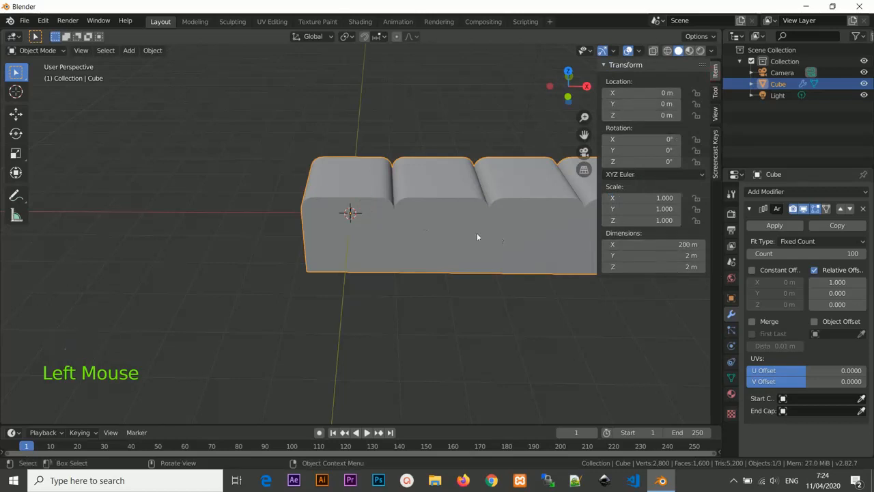
key("n")
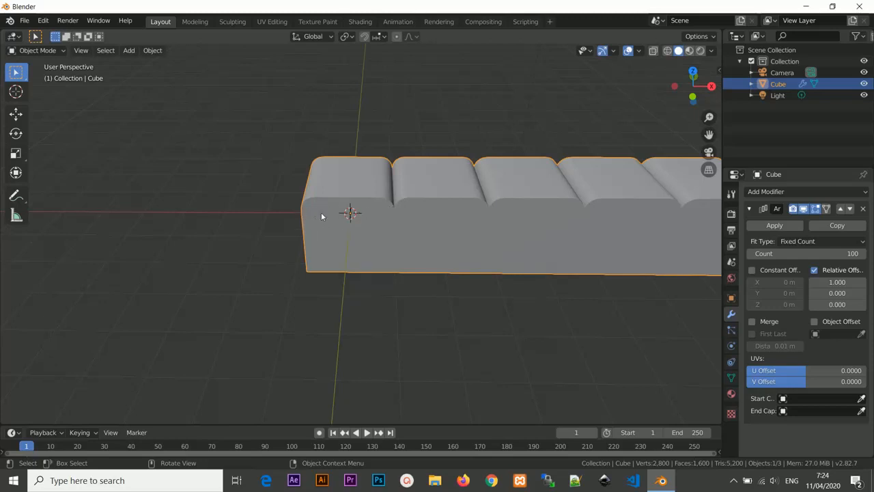
left_click(381, 196)
left_click(830, 282)
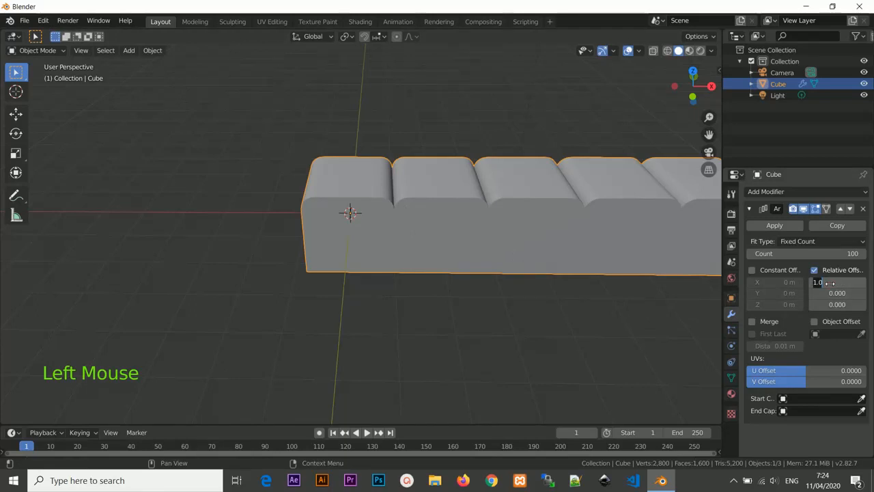
type("1.1")
key("Return")
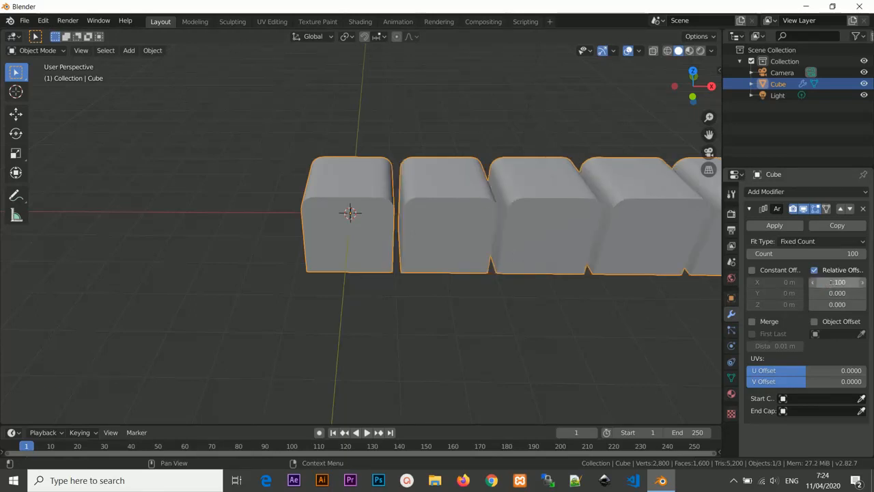
Examine the gap between the first two arrayed cubes against the grid in top view.
left_click(453, 230)
key("KP_7")
scroll(453, 229, "up", 10)
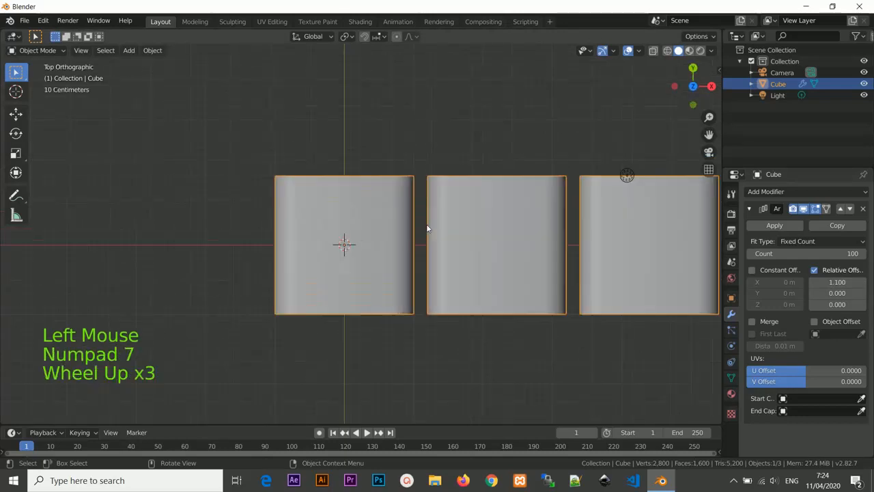
mouse_move(519, 237)
middle_mouse_down("shift")
mouse_move(556, 230)
mouse_move(511, 232)
middle_mouse_up("shift")
scroll(512, 232, "down", 4)
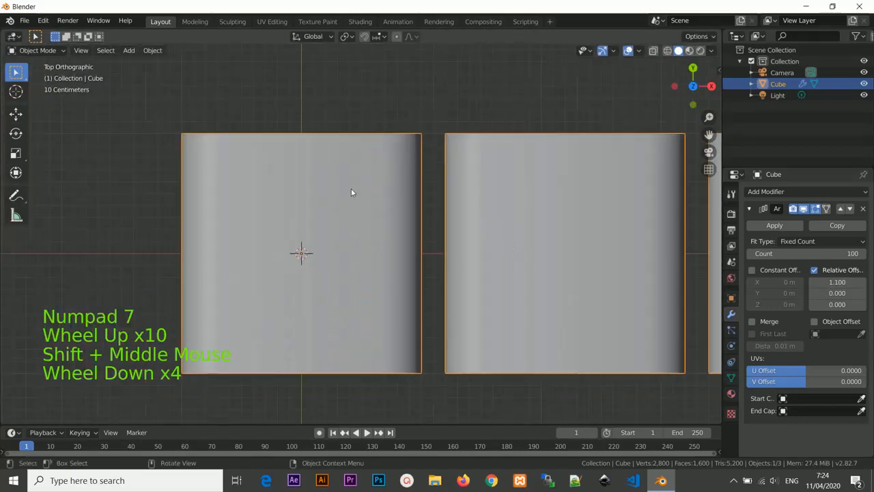
left_click(534, 171)
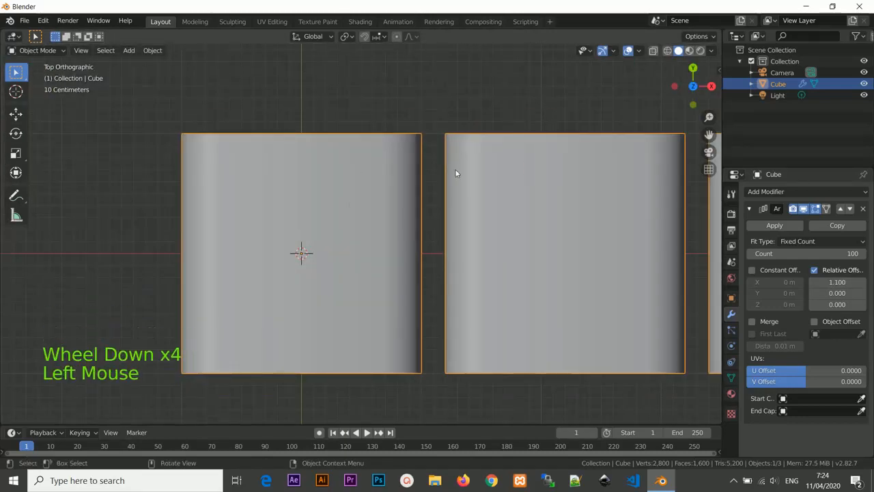
scroll(446, 124, "up", 3)
middle_click_drag(447, 124, 414, 276, "shift")
scroll(506, 193, "up", 3)
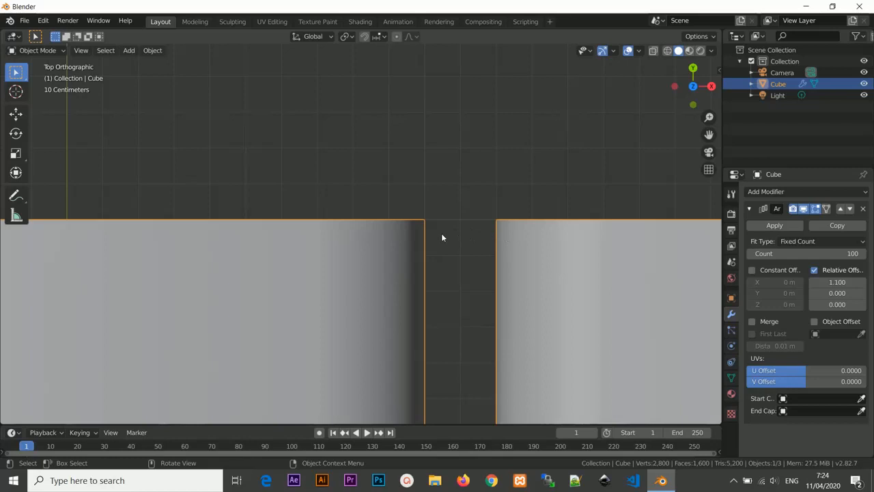
scroll(463, 236, "down", 10)
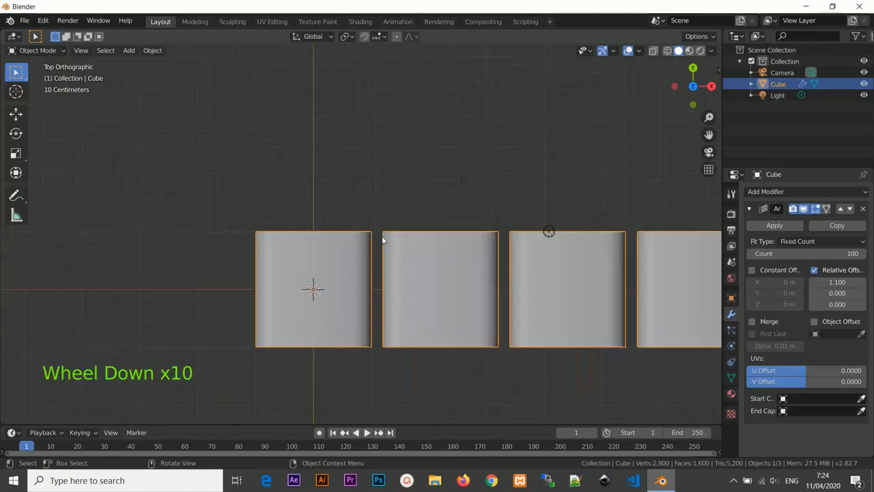
scroll(382, 239, "down", 1)
scroll(384, 239, "up", 8)
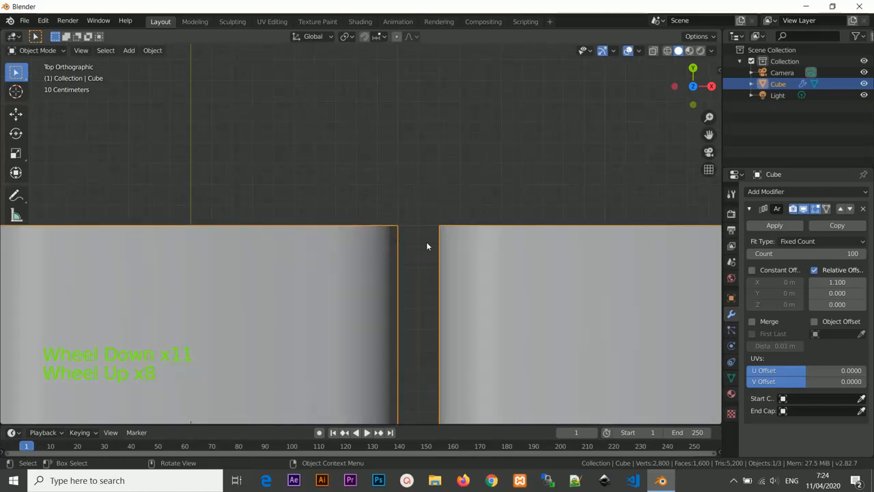
scroll(427, 244, "up", 5)
scroll(444, 236, "down", 12)
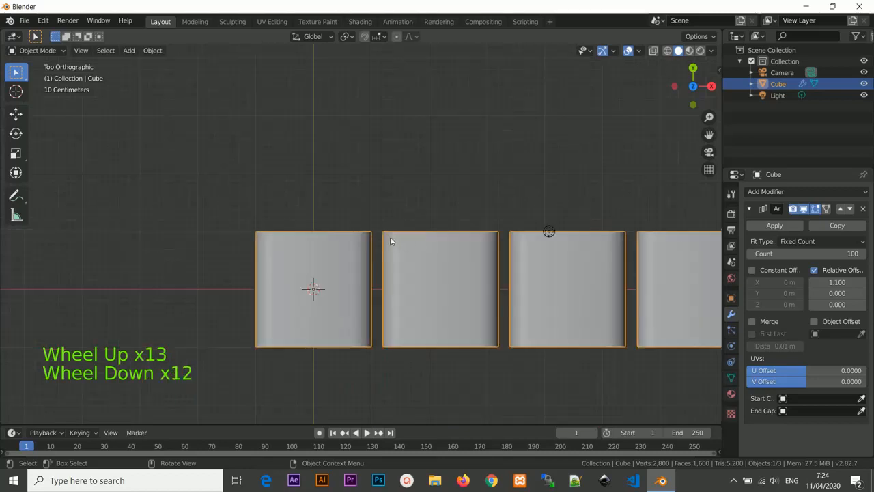
scroll(386, 236, "up", 9)
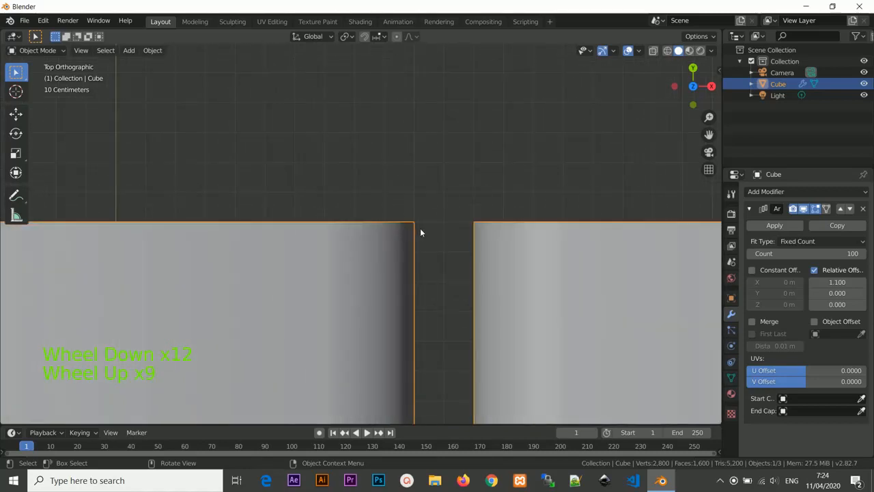
scroll(421, 233, "down", 3)
scroll(417, 240, "down", 5)
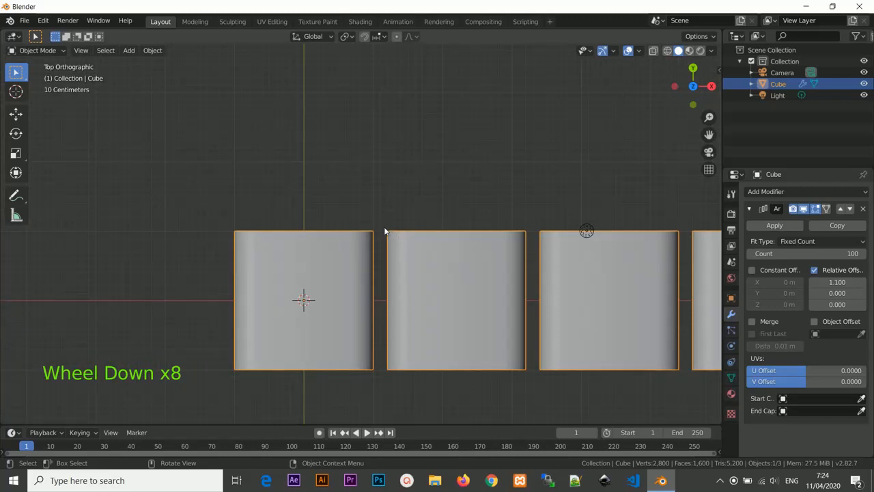
scroll(407, 232, "up", 4)
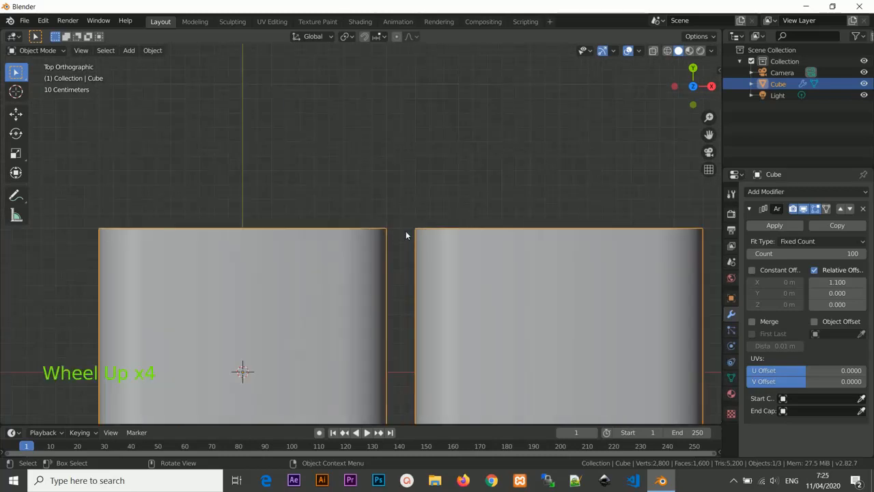
middle_click_drag(438, 222, 431, 171, "shift")
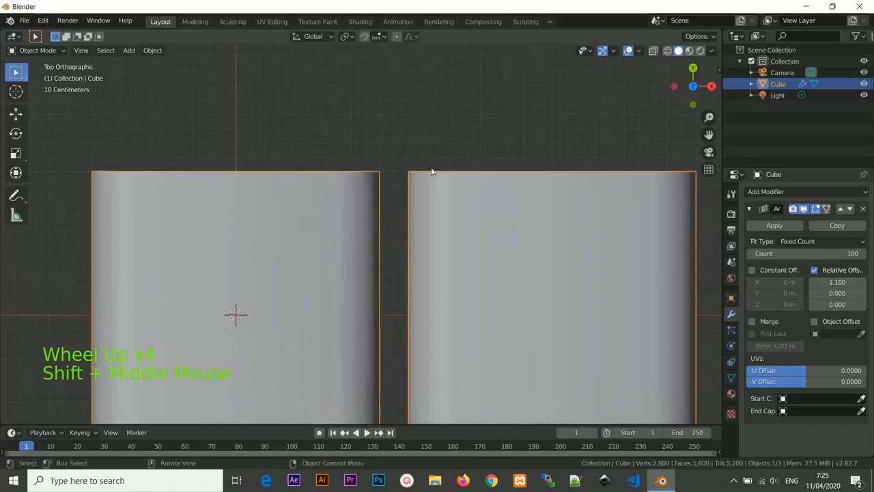
scroll(428, 205, "down", 3)
scroll(398, 204, "up", 4)
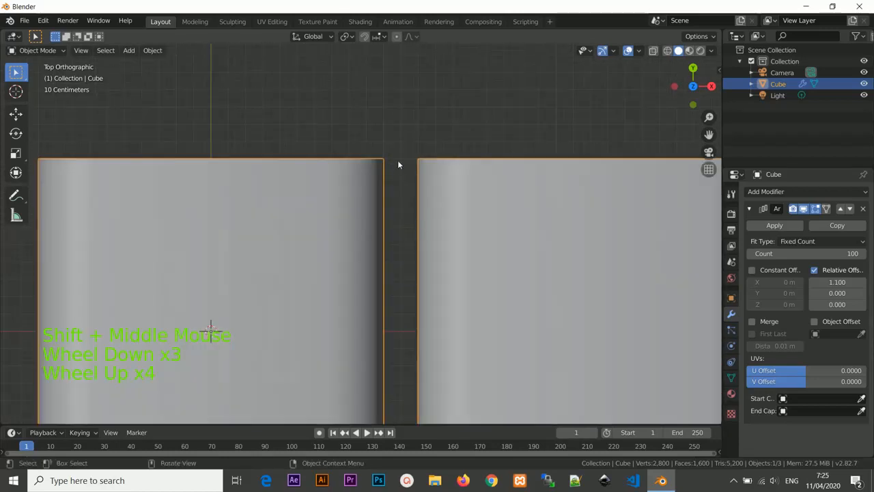
Set the array's relative X offset to 1.05.
left_click(831, 282)
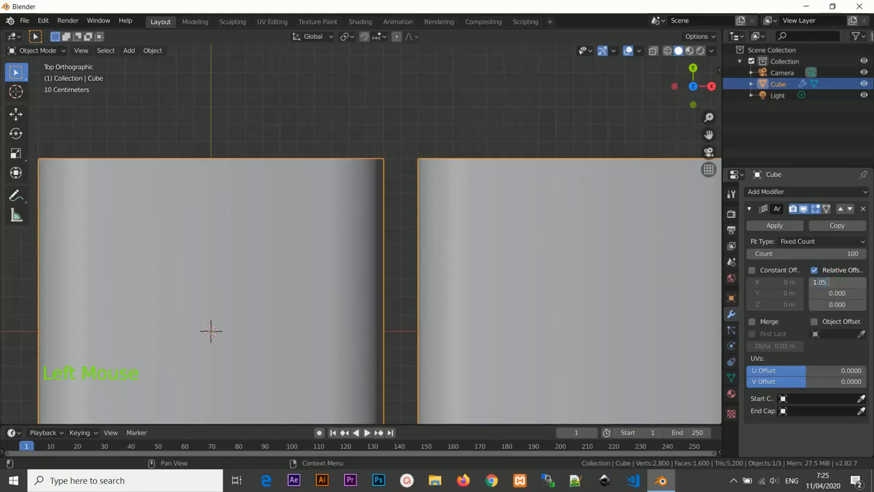
type("1.05")
key("Return")
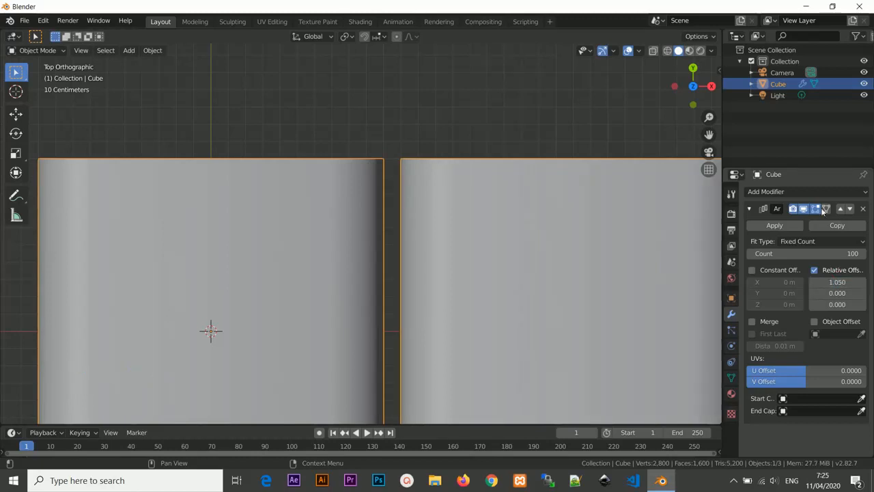
Deselect the array and examine the spacing between its cubes at an angle and from the top.
scroll(433, 165, "down", 3)
left_click(428, 173)
scroll(427, 174, "up", 5)
middle_click_drag(396, 182, 414, 186)
scroll(435, 175, "down", 8)
scroll(433, 182, "down", 4)
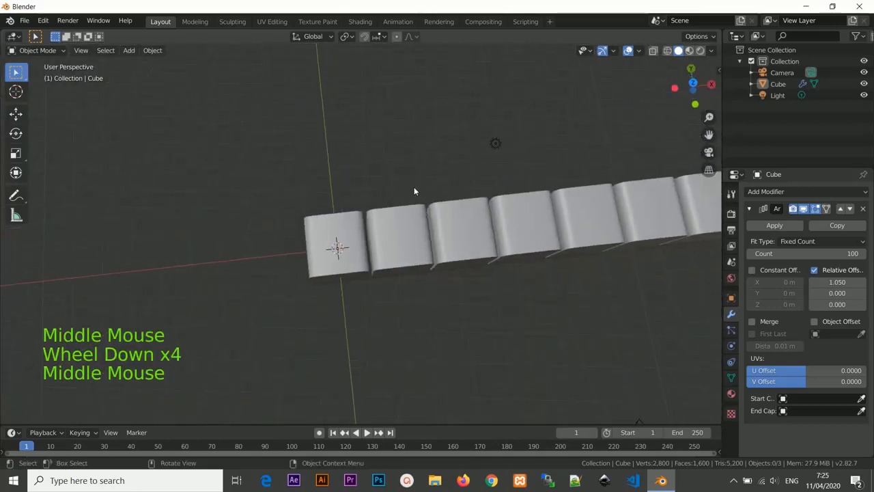
key("KP_7")
scroll(399, 184, "up", 13)
scroll(418, 128, "down", 7)
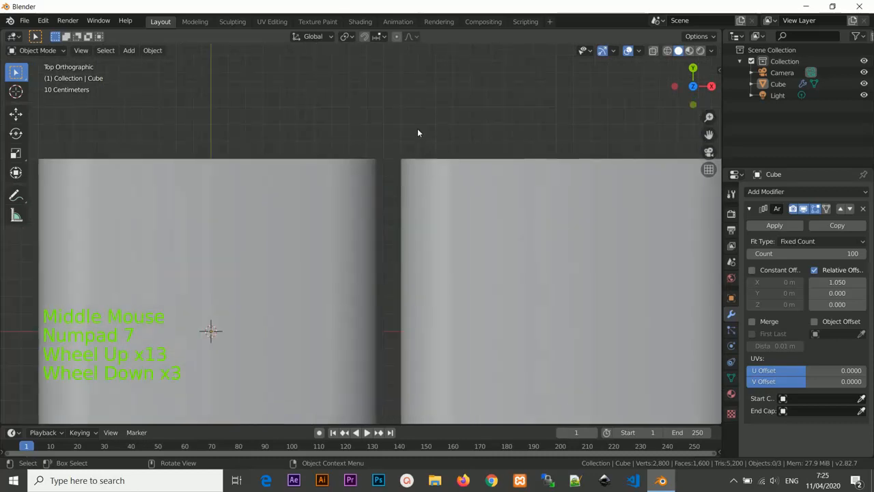
scroll(409, 146, "down", 1)
scroll(403, 150, "up", 1)
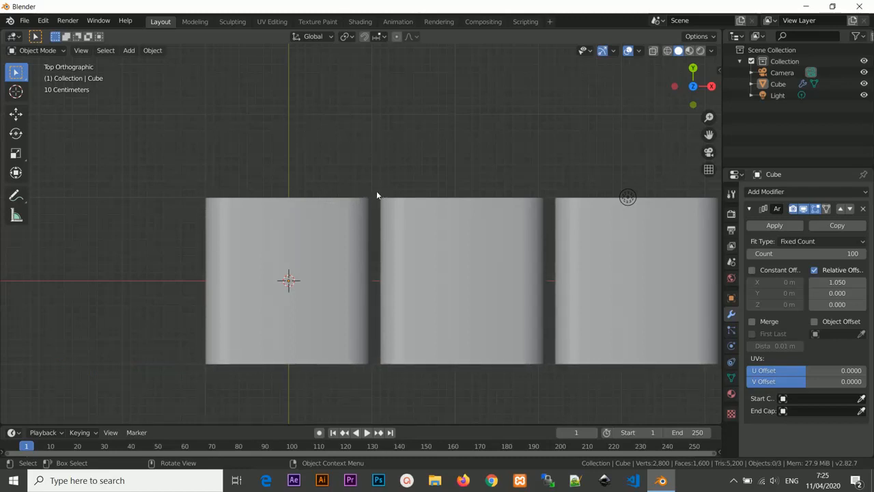
scroll(376, 194, "up", 3)
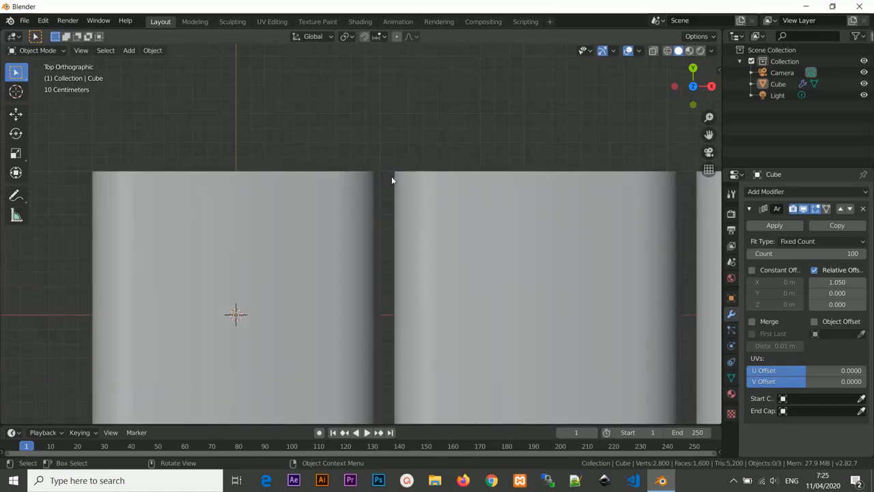
scroll(461, 198, "down", 6)
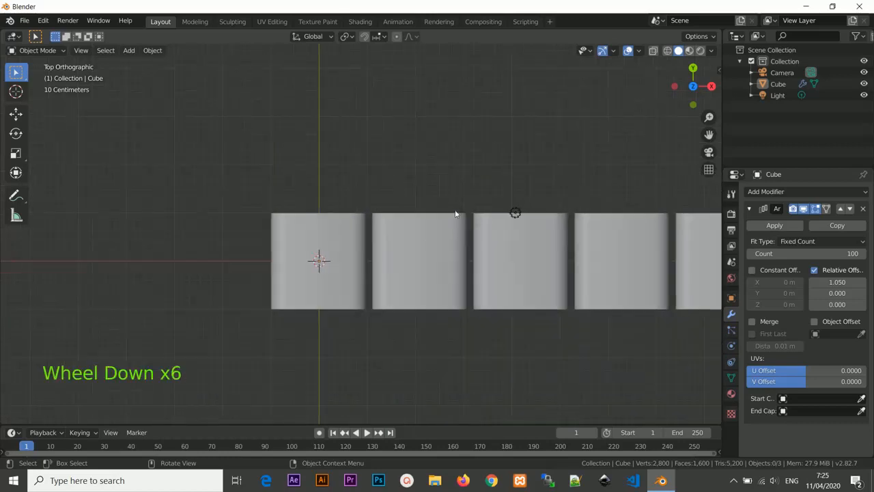
Set the array's relative Y offset to 2.3 so the cubes run diagonally.
mouse_move(457, 213)
middle_mouse_down()
mouse_move(437, 224)
mouse_move(470, 209)
mouse_move(455, 201)
middle_mouse_up()
scroll(469, 238, "down", 2)
scroll(486, 209, "down", 2)
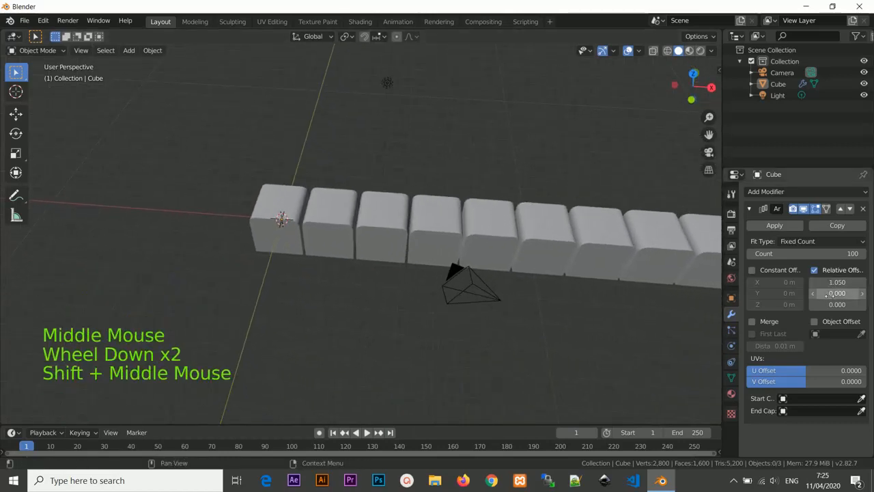
left_click(851, 295)
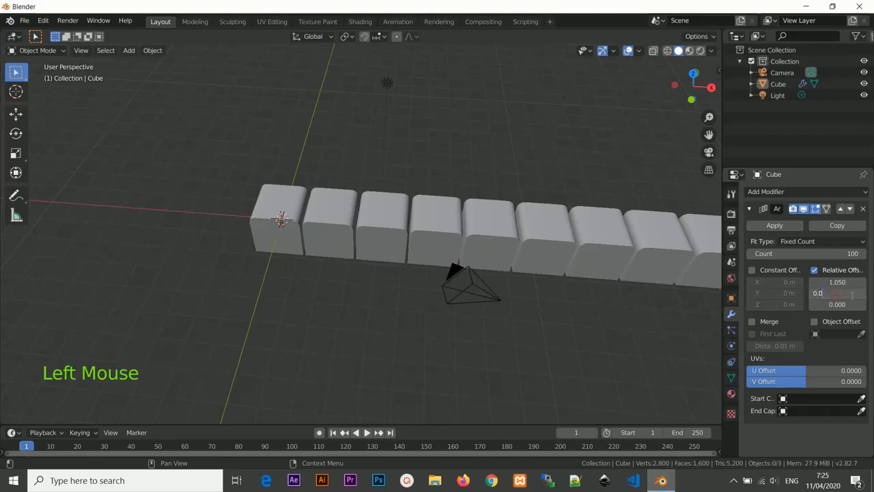
left_click(620, 338)
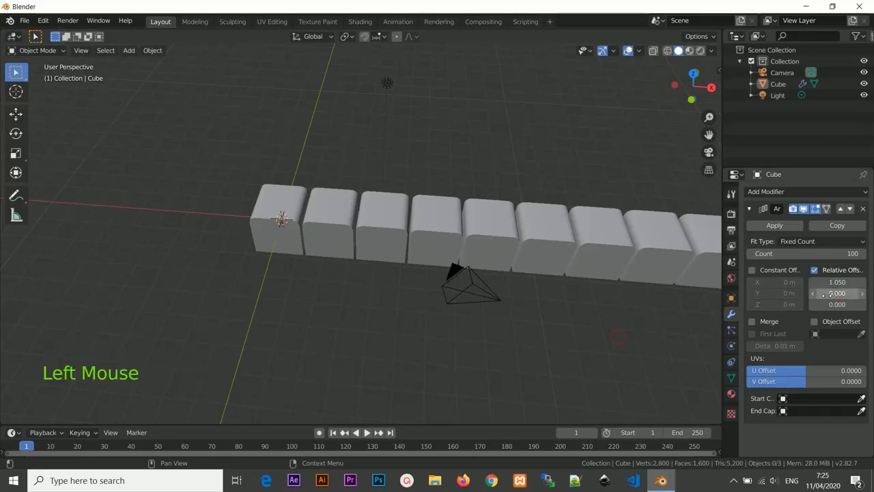
mouse_move(845, 295)
left_mouse_down()
mouse_move(858, 297)
mouse_move(836, 297)
mouse_move(848, 301)
left_mouse_up()
scroll(649, 301, "down", 10)
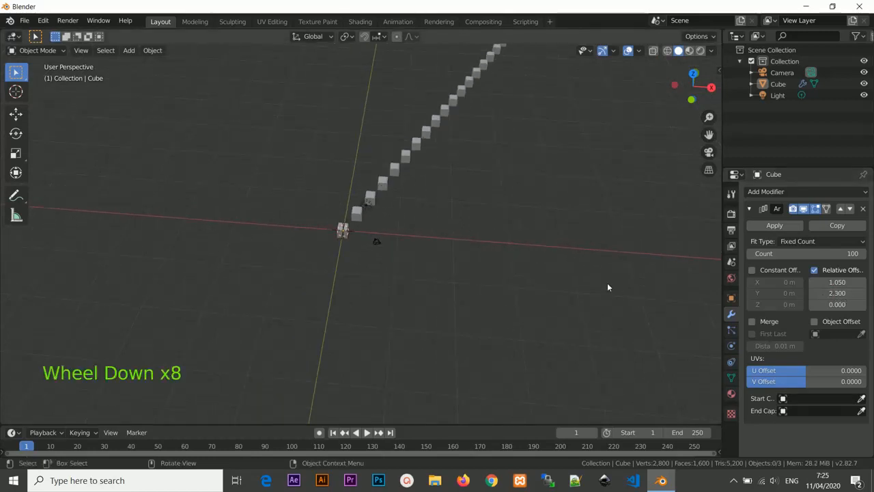
middle_click_drag(498, 242, 571, 208)
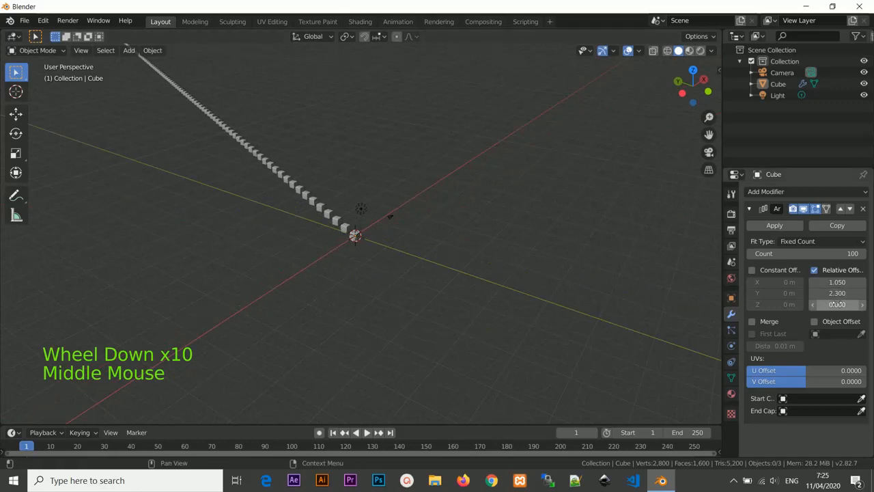
Try a larger relative Z offset on the array, and reset both its Z and Y offsets to 0.
left_click_drag(852, 305, 853, 305)
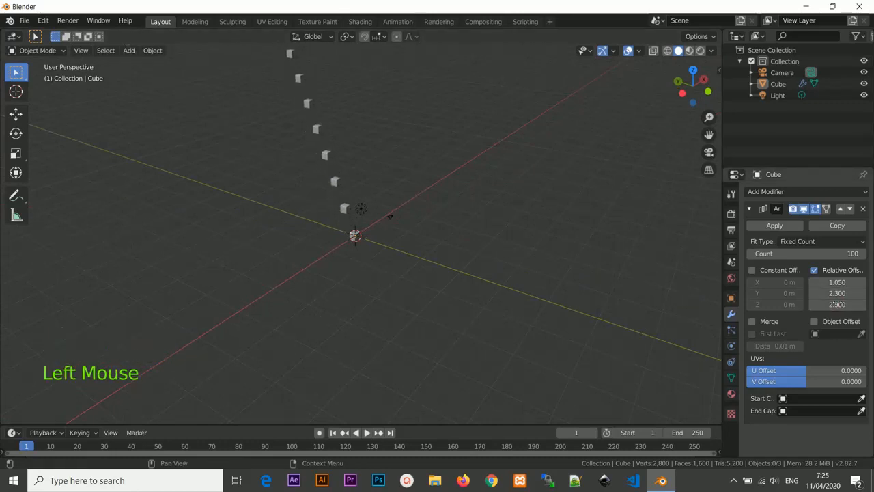
left_click(838, 304)
type("0")
left_click(847, 293)
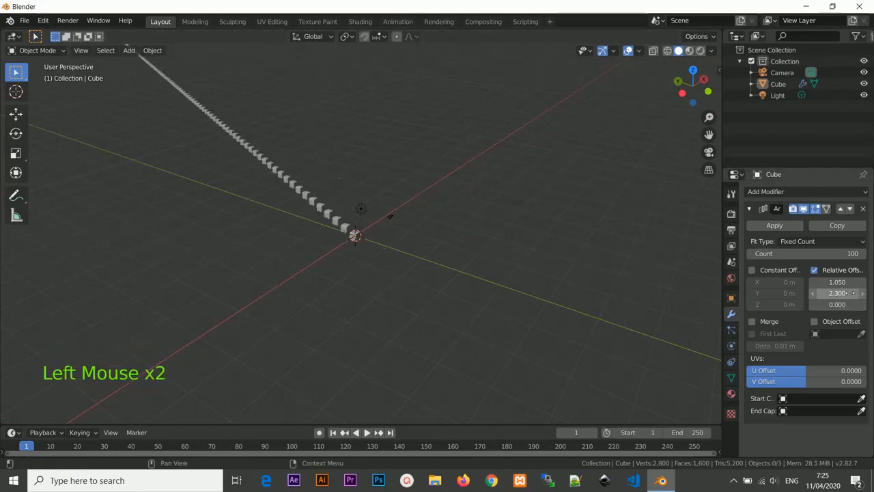
type("0")
key("Return")
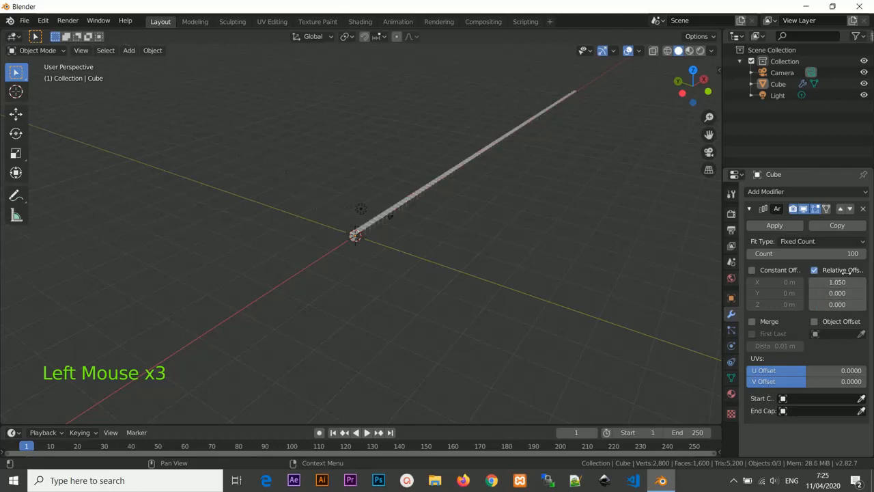
Set the array's count to 5.
left_click(817, 254)
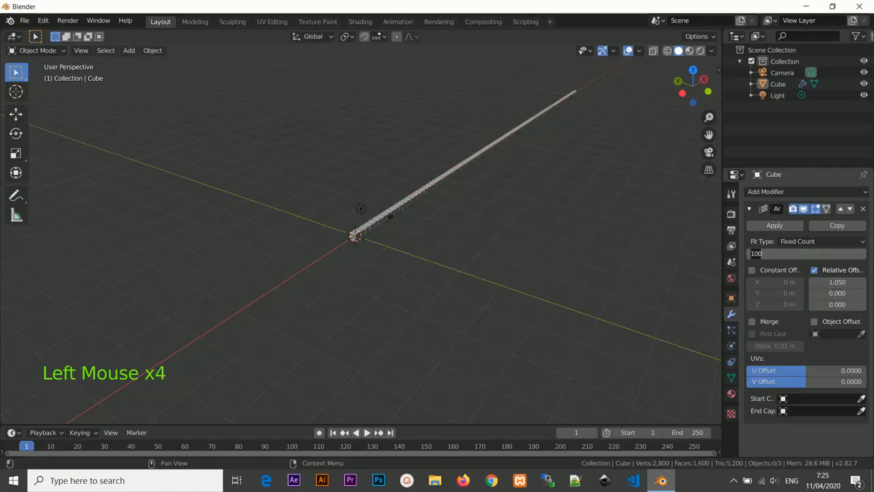
type("5")
key("Return")
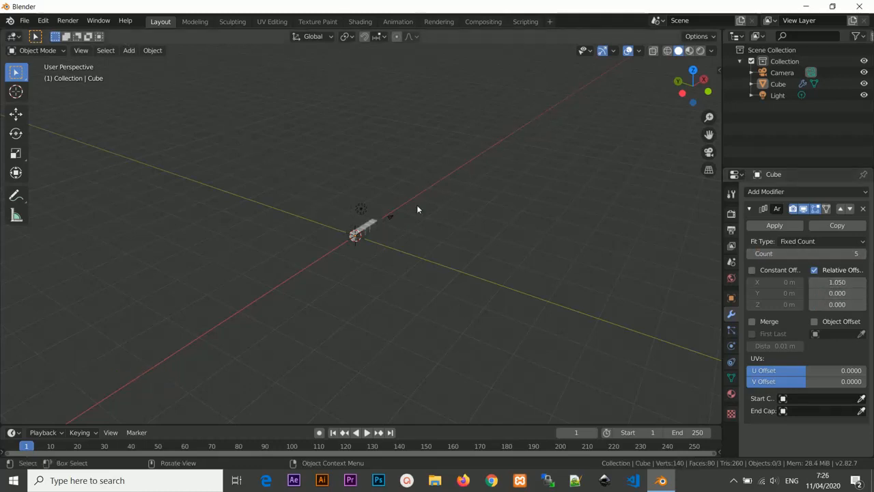
middle_click_drag(416, 207, 421, 221)
scroll(311, 193, "up", 3)
middle_click_drag(311, 193, 421, 158)
scroll(336, 238, "up", 6)
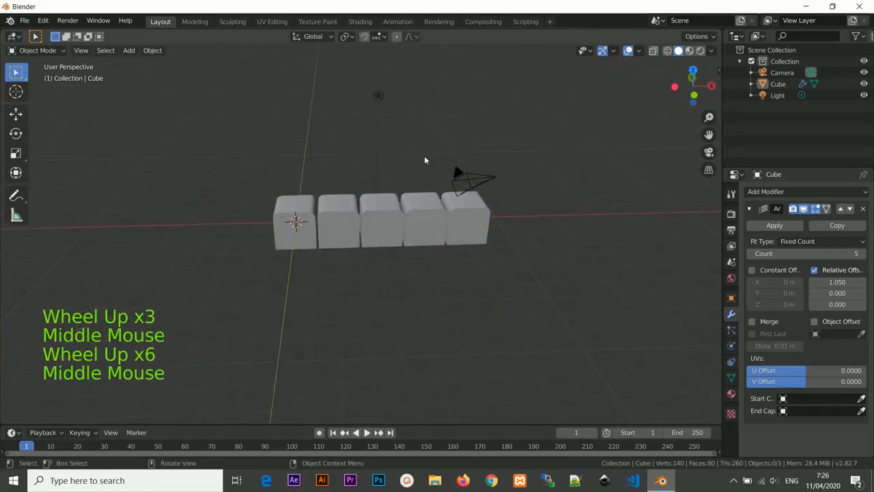
Add a monkey mesh and move it about 5 m along the negative X axis, clear of the cube row.
middle_click(261, 217, "shift")
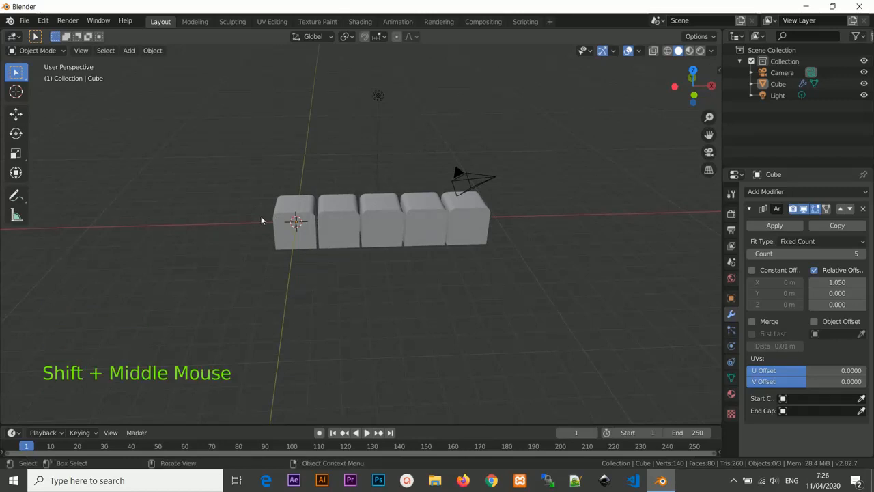
key("shift+a")
mouse_move(230, 208)
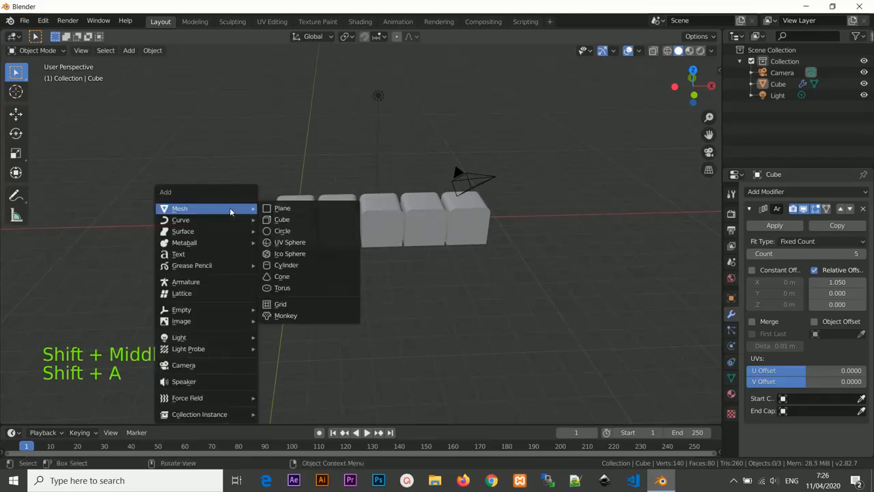
left_click(286, 315)
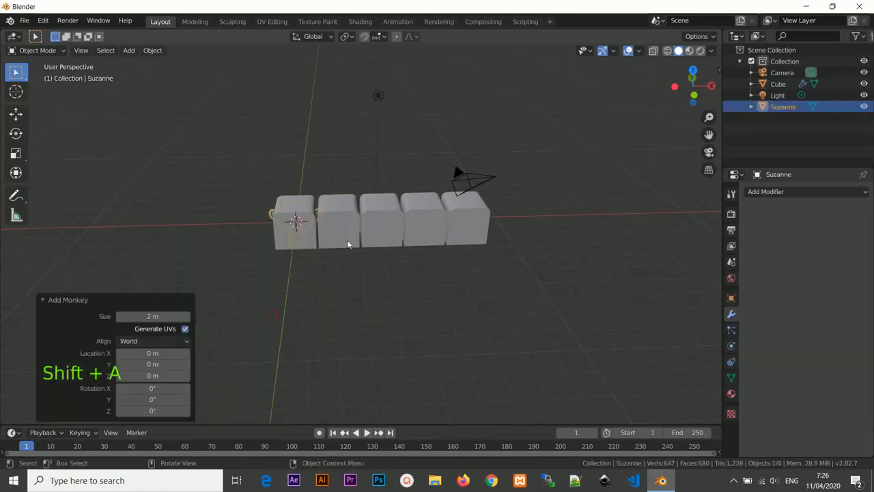
left_click(78, 301)
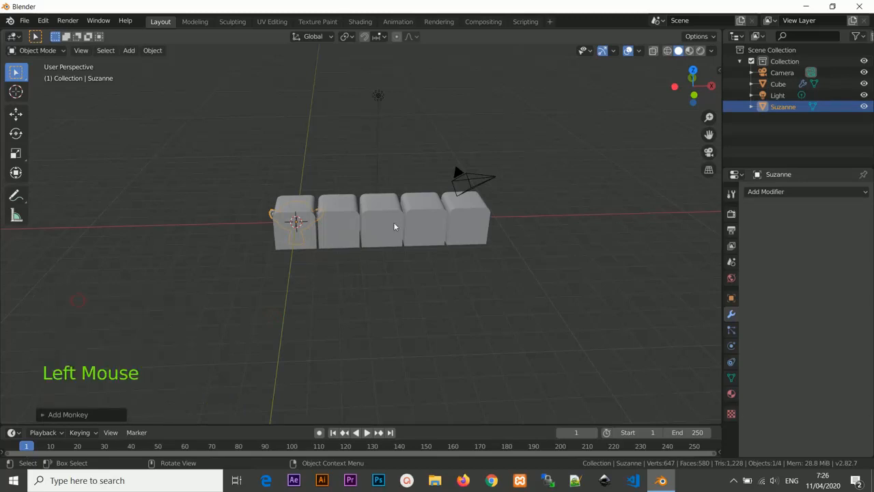
key("g")
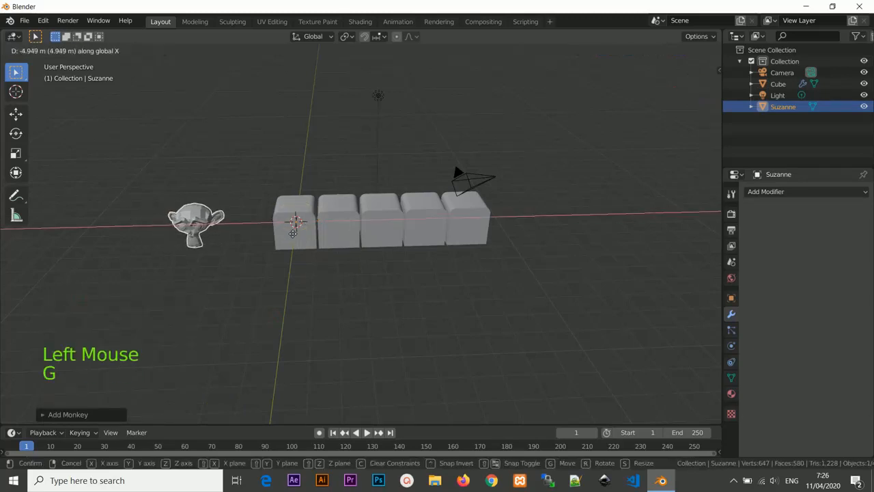
left_click(300, 222)
Move the monkey head a little farther from the cube row along the negative X axis in front view.
middle_click_drag(307, 220, 380, 220, "shift")
scroll(376, 223, "up", 3)
key("KP_1")
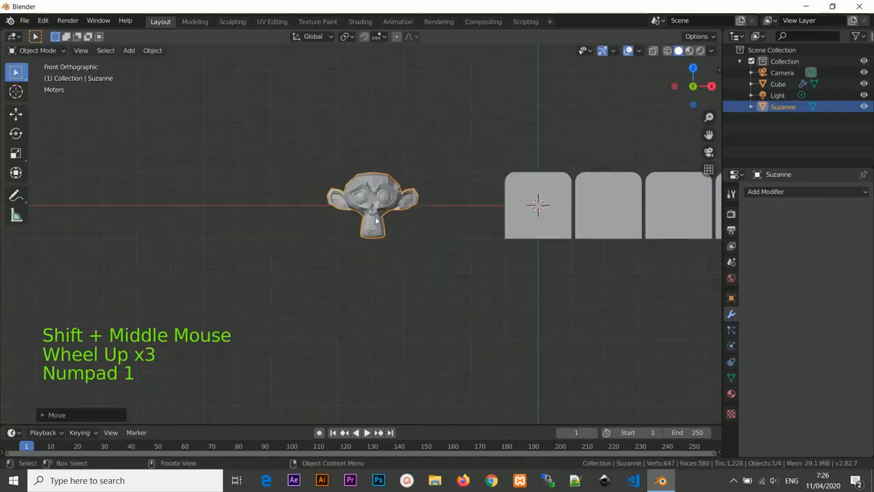
scroll(373, 217, "up", 4)
middle_click_drag(502, 195, 474, 222, "shift")
scroll(472, 221, "up", 2)
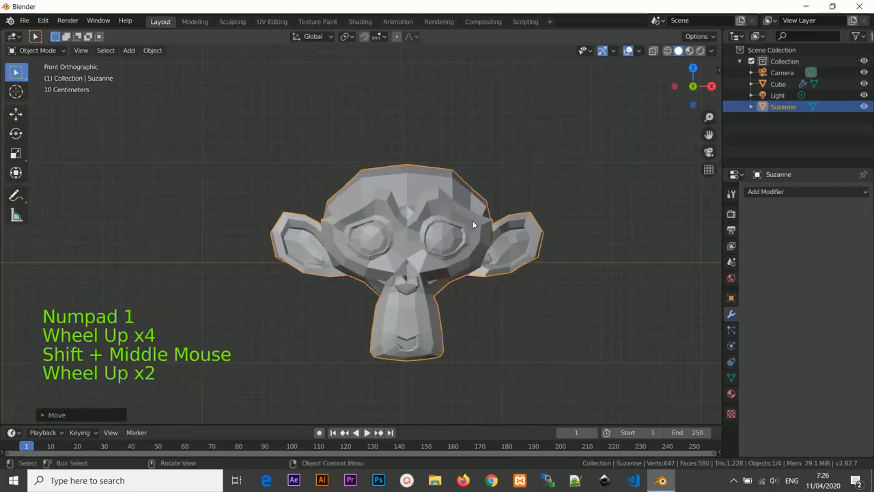
key("g")
left_click(359, 228)
middle_click_drag(407, 202, 518, 170, "shift")
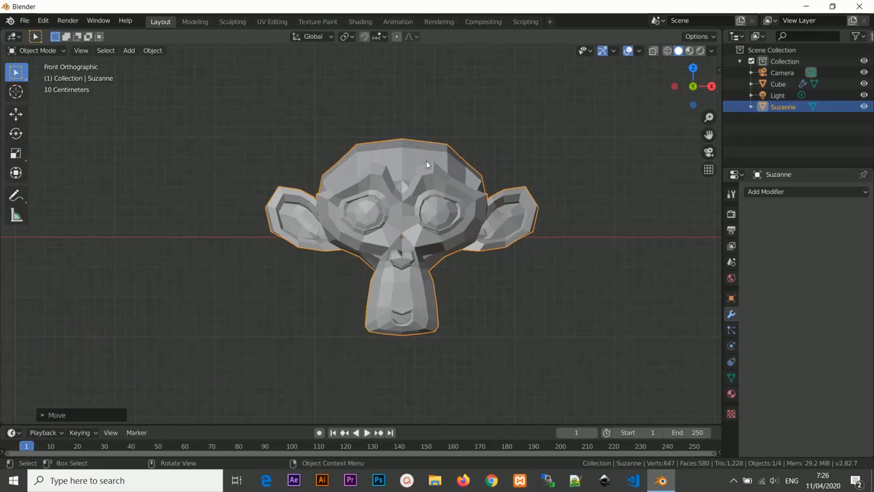
Apply Shade Smooth to the monkey head.
left_click(158, 51)
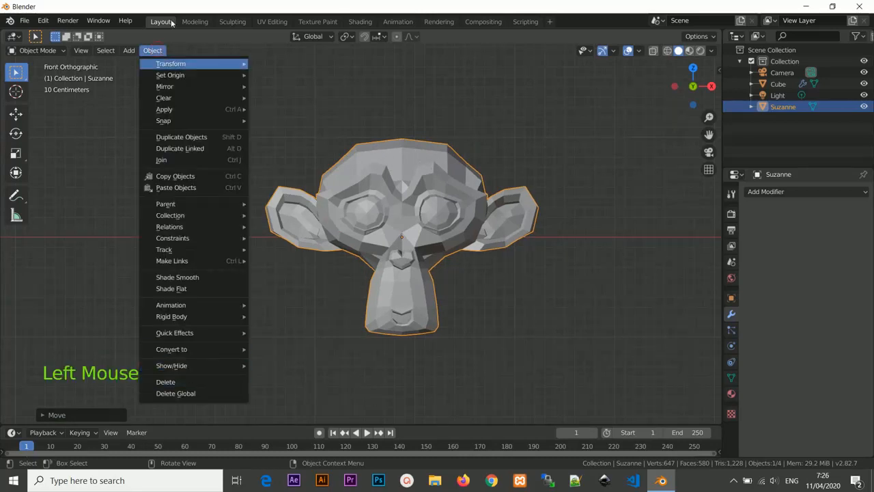
left_click(152, 52)
left_click(152, 52)
left_click(184, 278)
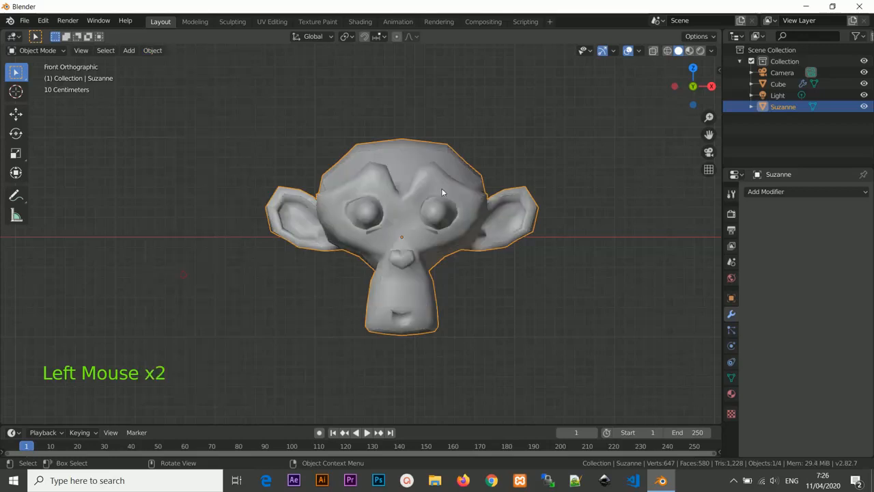
middle_click_drag(480, 195, 449, 198)
scroll(458, 196, "down", 2)
scroll(457, 196, "up", 2)
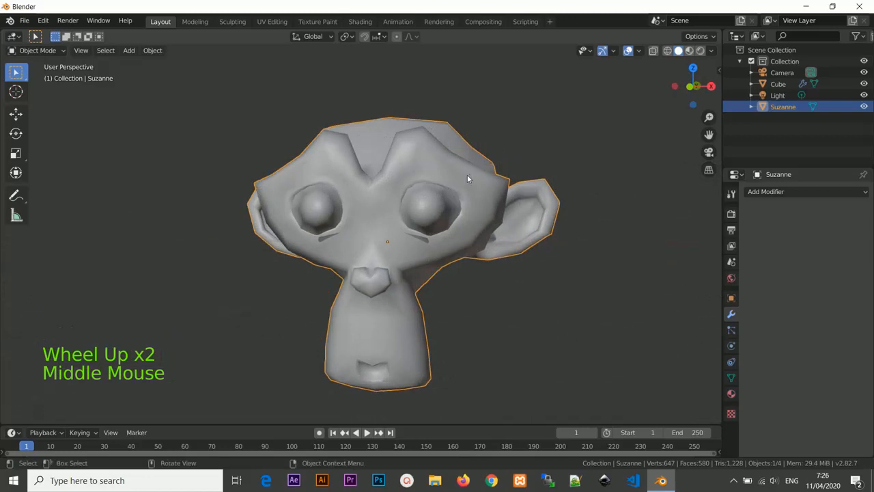
Try Auto Smooth at 30° on the monkey head's normals, and turn it off again.
left_click(731, 377)
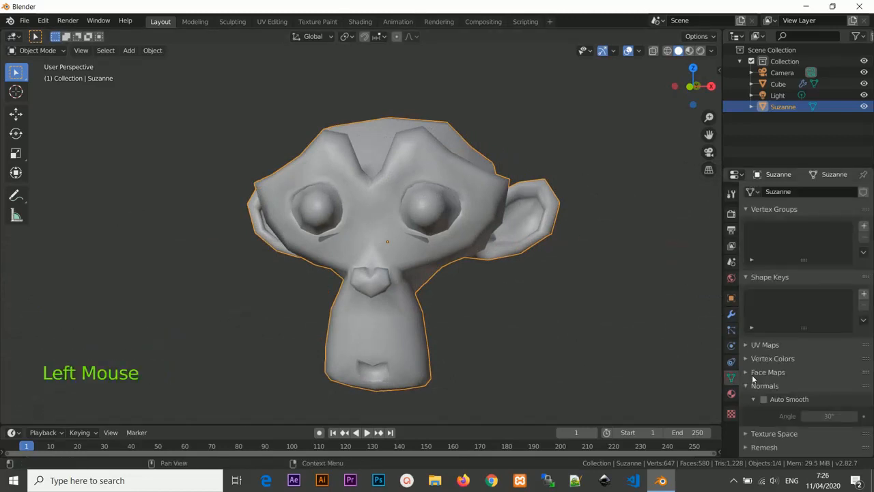
left_click(763, 399)
scroll(489, 231, "down", 2)
mouse_move(489, 231)
middle_mouse_down()
mouse_move(436, 237)
mouse_move(491, 200)
mouse_move(497, 209)
mouse_move(402, 215)
mouse_move(400, 224)
middle_mouse_up()
scroll(410, 236, "down", 1)
scroll(403, 238, "up", 3)
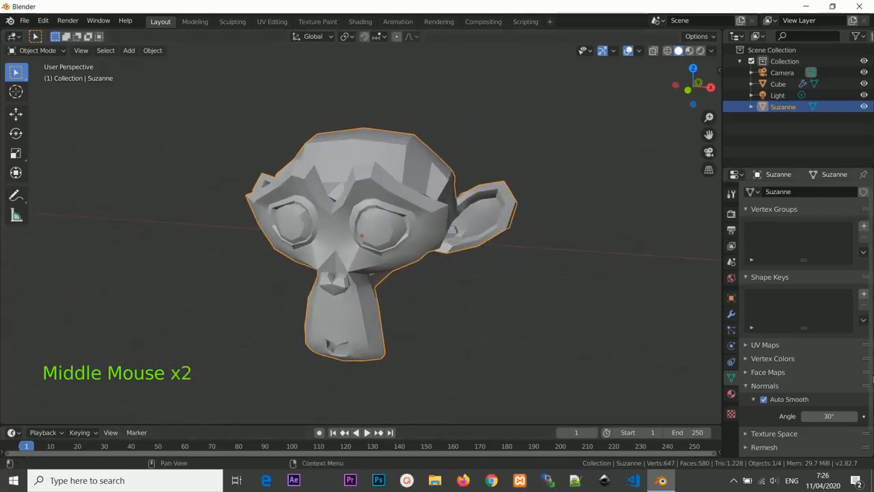
left_click(764, 399)
scroll(362, 242, "down", 1)
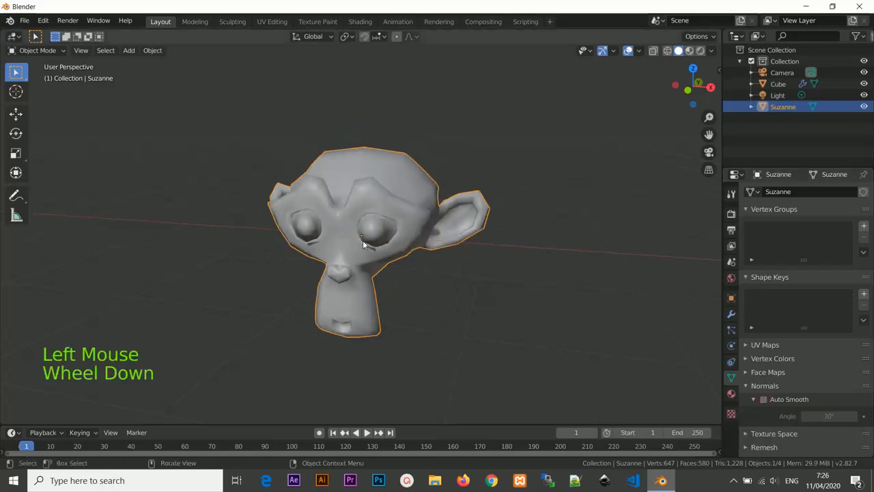
Add a Subdivision Surface modifier to the monkey head and inspect its smoothed surface.
left_click(731, 314)
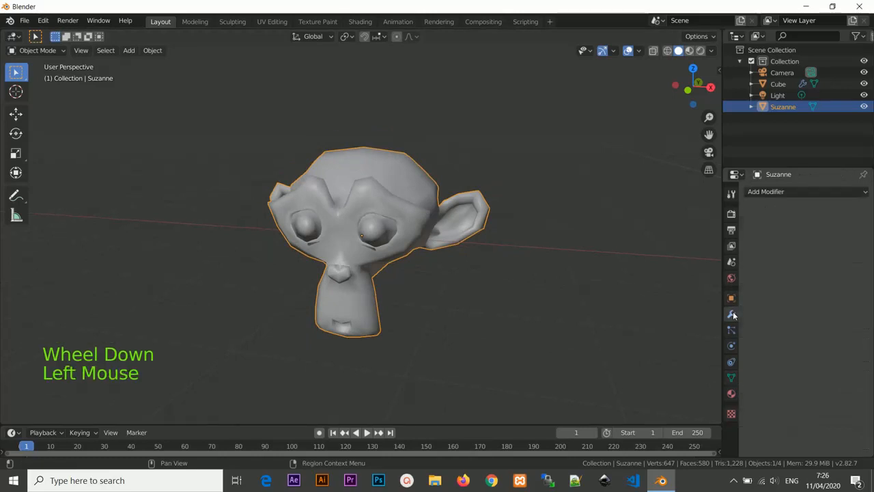
left_click(780, 193)
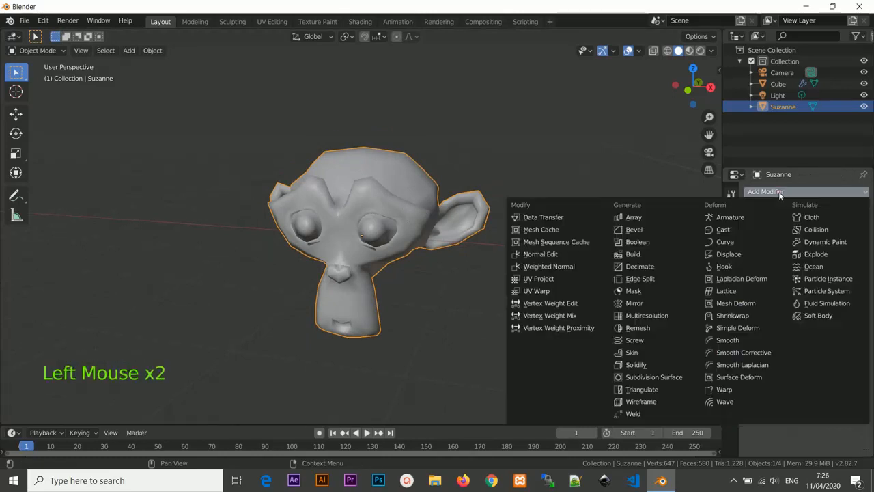
left_click(655, 379)
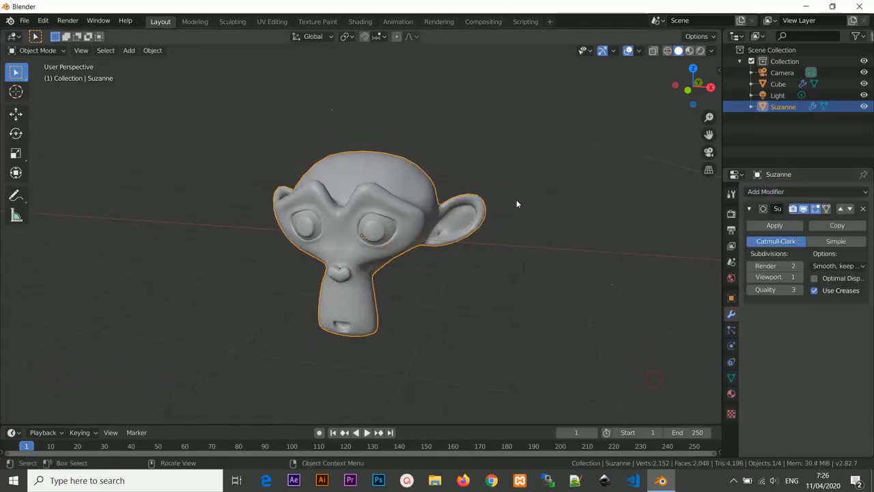
middle_click_drag(326, 181, 397, 183)
scroll(475, 188, "up", 2)
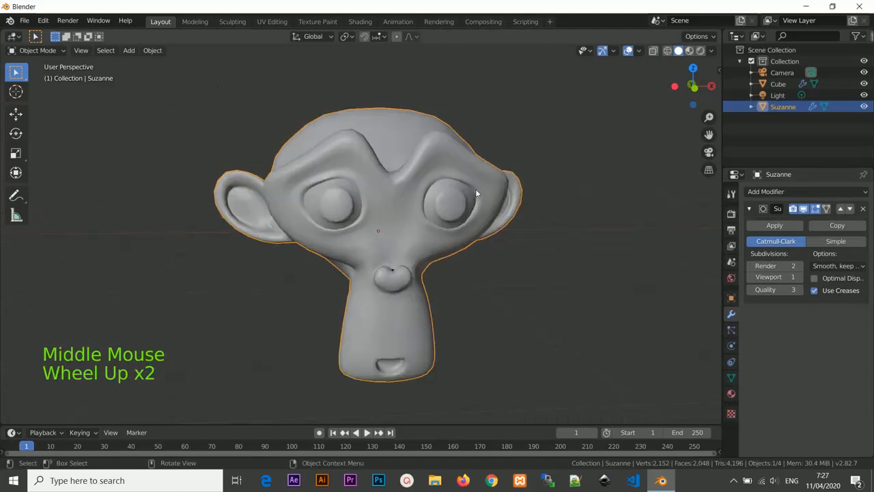
scroll(476, 188, "up", 1)
middle_click_drag(475, 188, 445, 209)
scroll(445, 208, "down", 2)
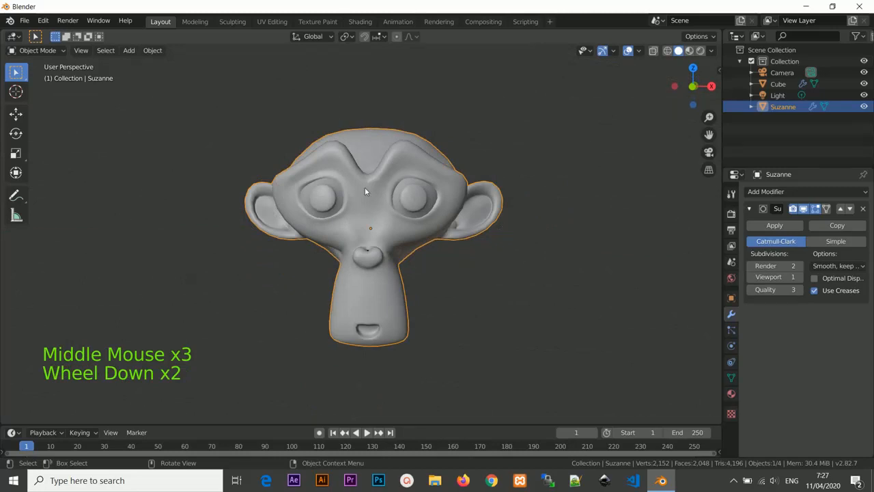
middle_click_drag(365, 187, 427, 198)
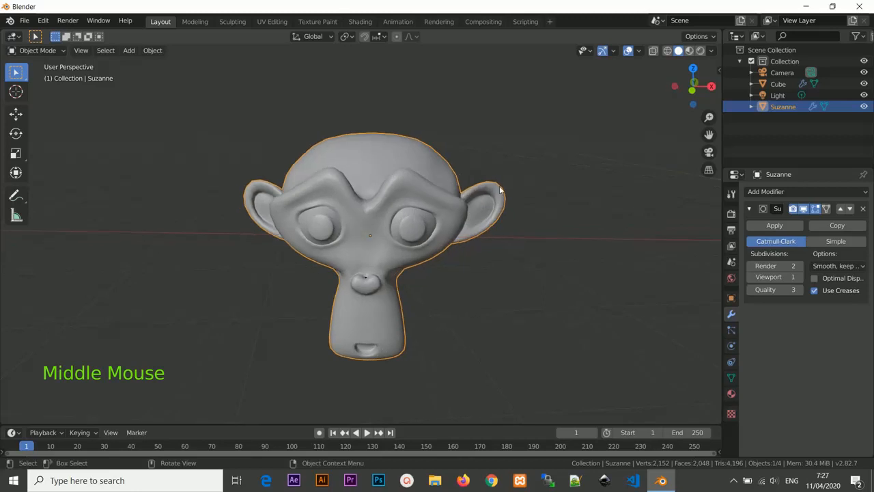
scroll(566, 164, "up", 2)
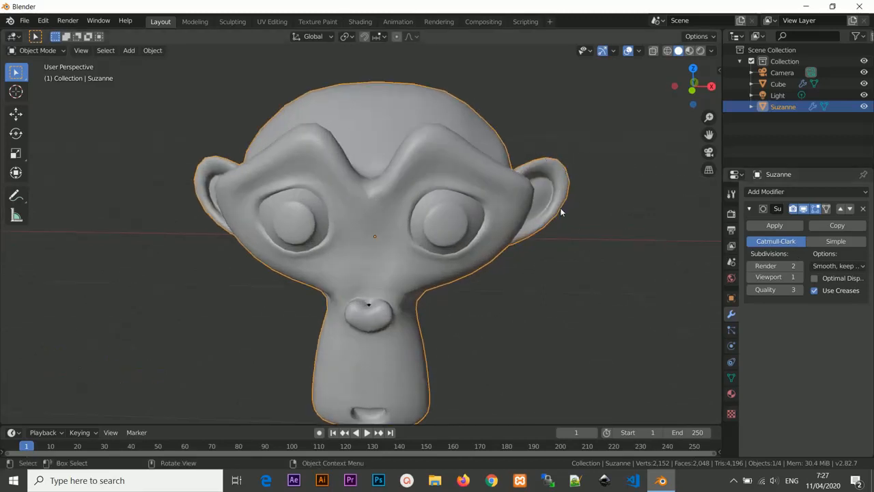
Set the Subdivision Surface modifier's viewport level to 2.
left_click(801, 278)
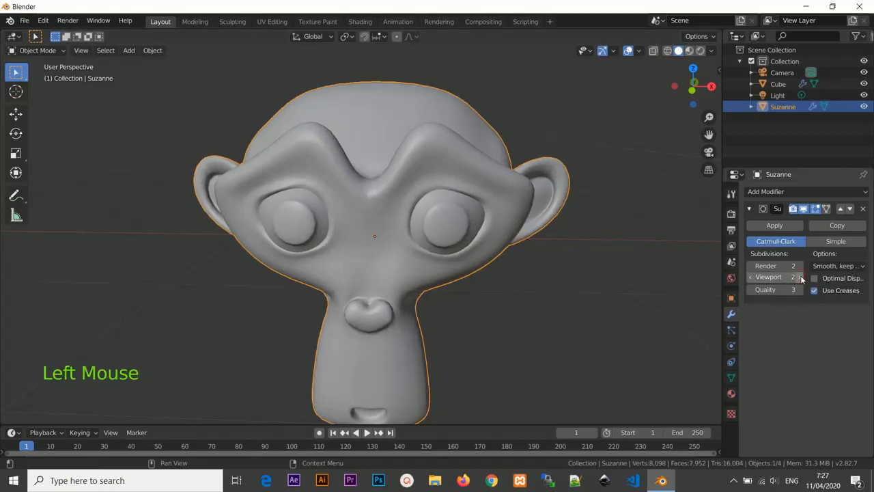
scroll(574, 180, "down", 2)
middle_click_drag(573, 180, 491, 185)
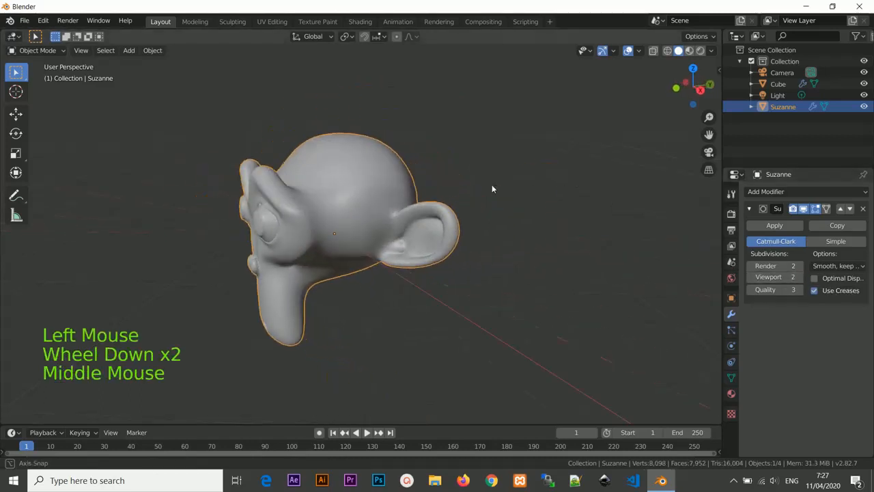
scroll(371, 192, "up", 2)
middle_click_drag(371, 188, 451, 181)
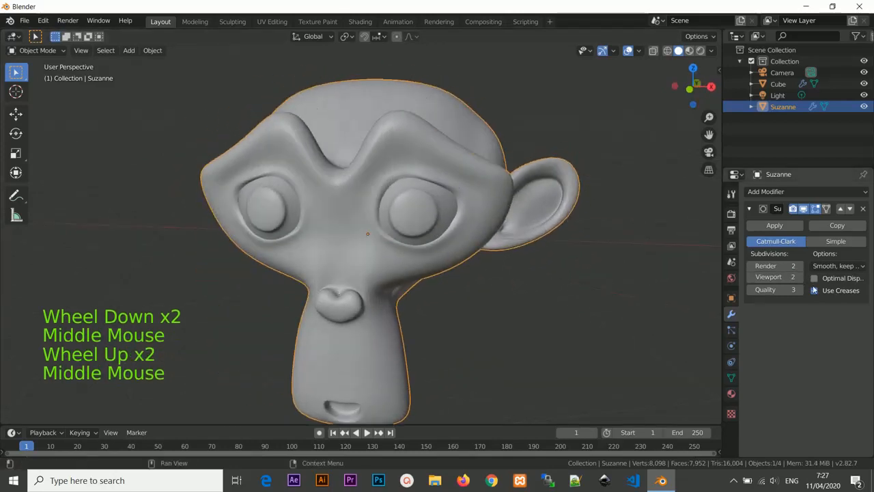
Try viewport subdivision levels up to 6 on the monkey head's Subdivision Surface modifier, and return the level to 2.
left_click(801, 277)
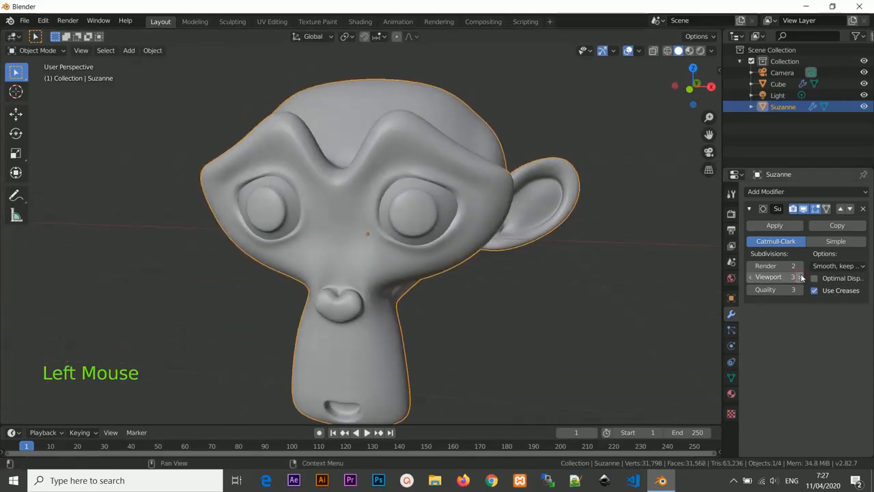
left_click(802, 277)
left_click(802, 277)
left_click(801, 277)
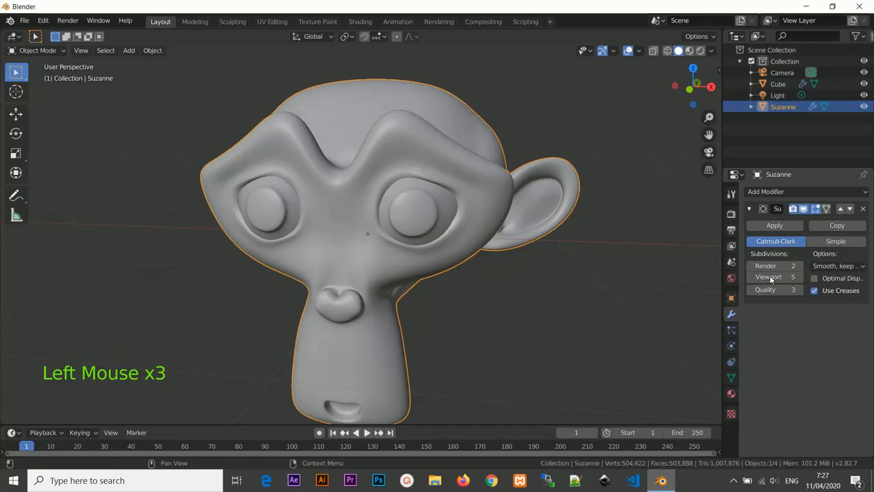
left_click(771, 276)
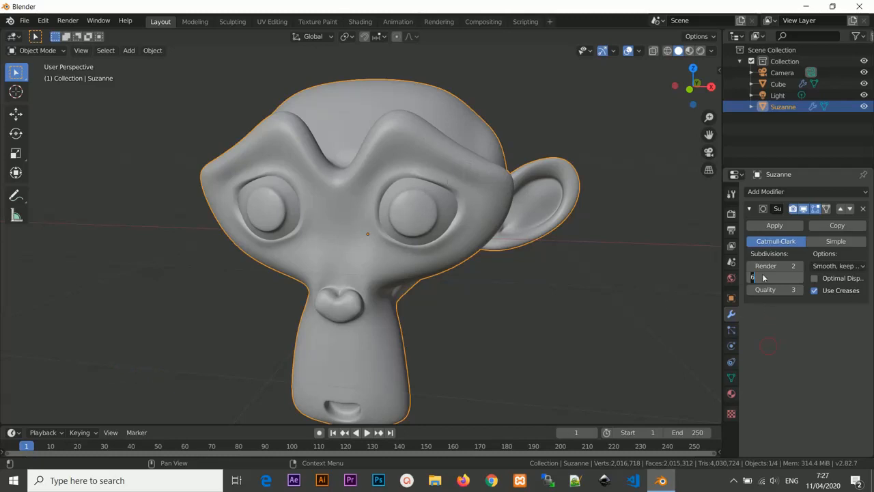
left_click(662, 479)
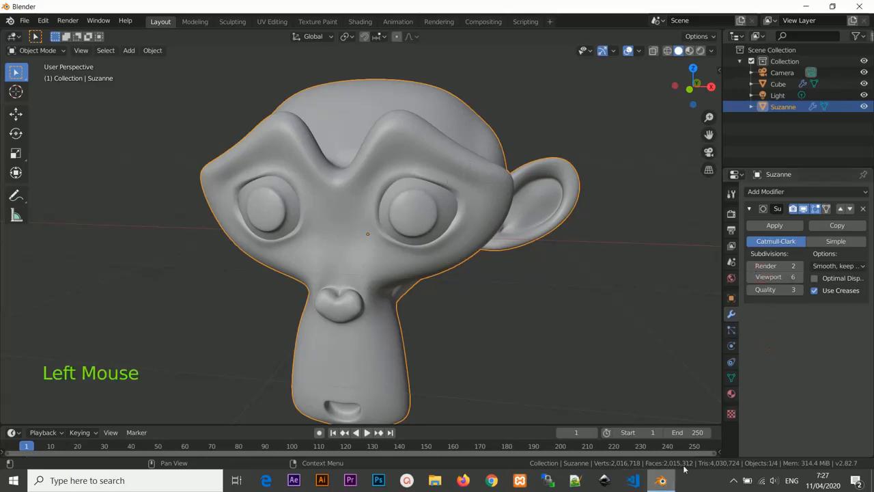
left_click(773, 275)
type("2")
key("Return")
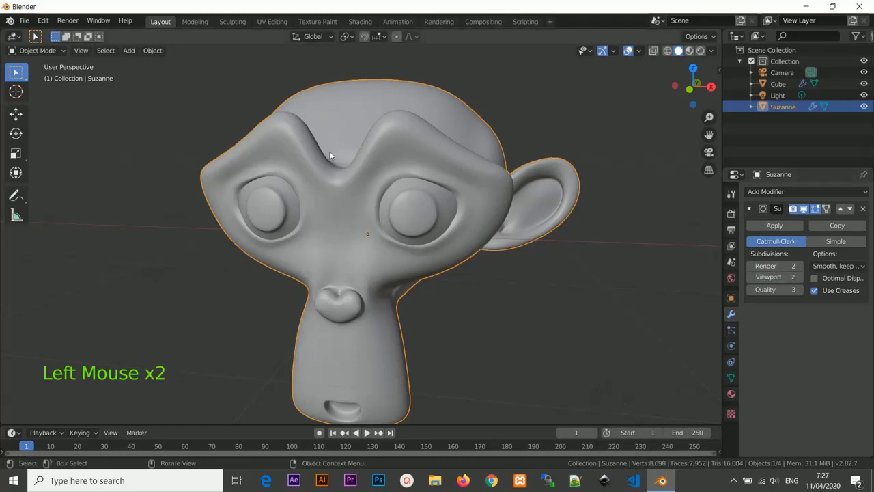
Apply Shade Smooth to the subdivided monkey head.
scroll(329, 150, "down", 3)
middle_click_drag(401, 191, 410, 226)
scroll(410, 225, "up", 1)
mouse_move(410, 226)
middle_mouse_down()
mouse_move(419, 264)
mouse_move(531, 254)
mouse_move(478, 226)
mouse_move(414, 256)
mouse_move(410, 236)
middle_mouse_up()
scroll(405, 231, "down", 3)
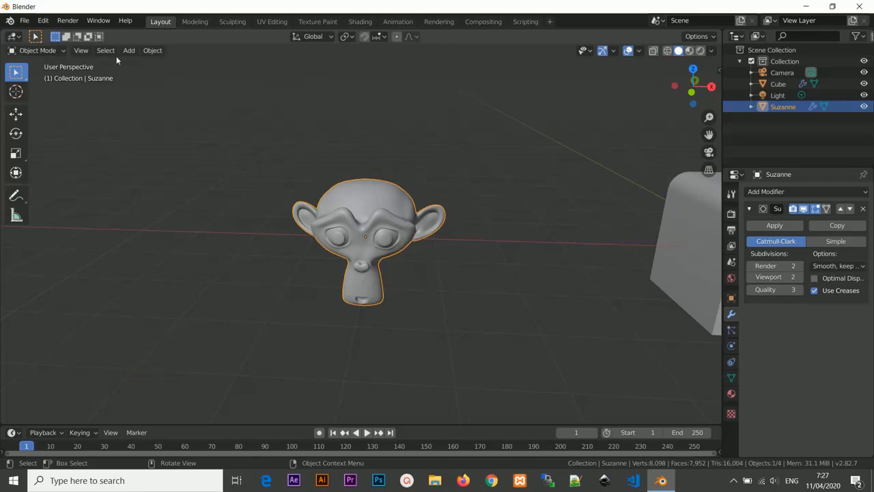
left_click(153, 51)
left_click(185, 277)
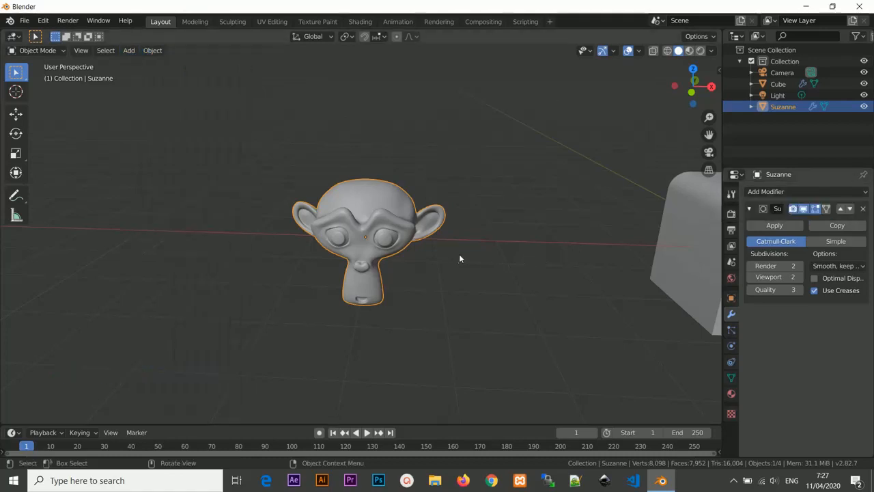
Try Auto Smooth on the subdivided monkey head's normals, and turn it off again.
left_click(730, 377)
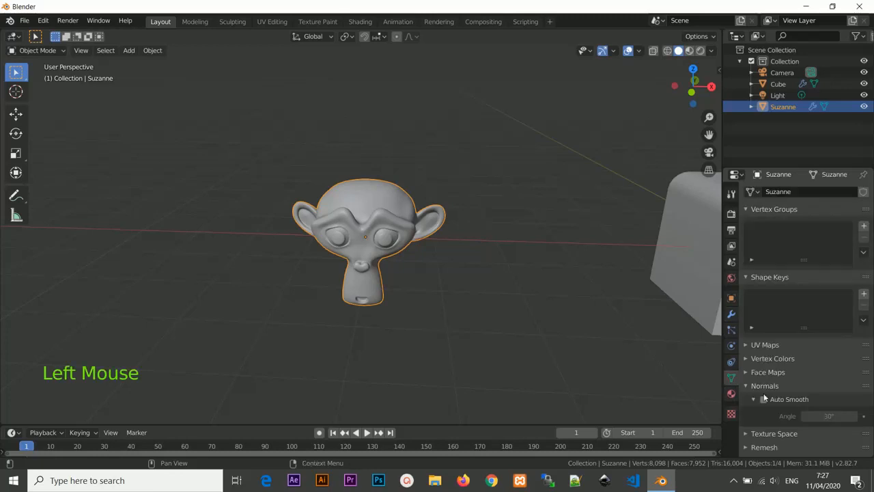
left_click(765, 400)
left_click(765, 399)
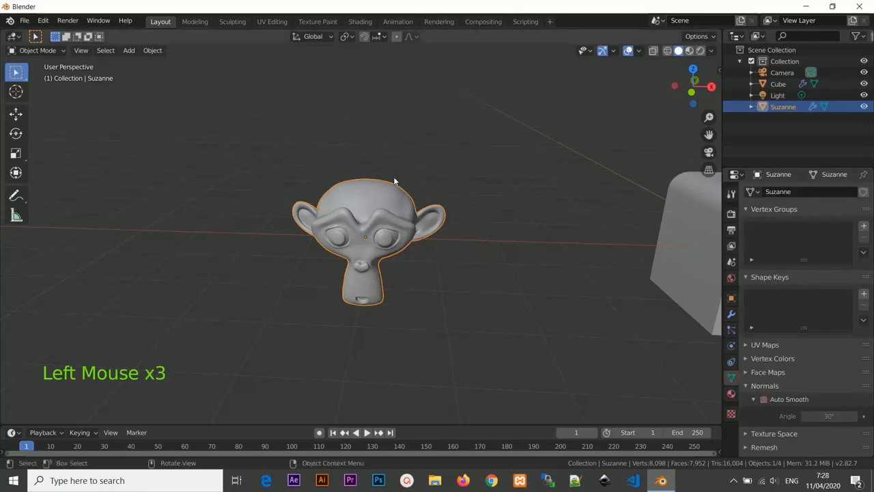
Duplicate the monkey head and place the copy along the X axis, on the side away from the cubes.
scroll(556, 233, "up", 3)
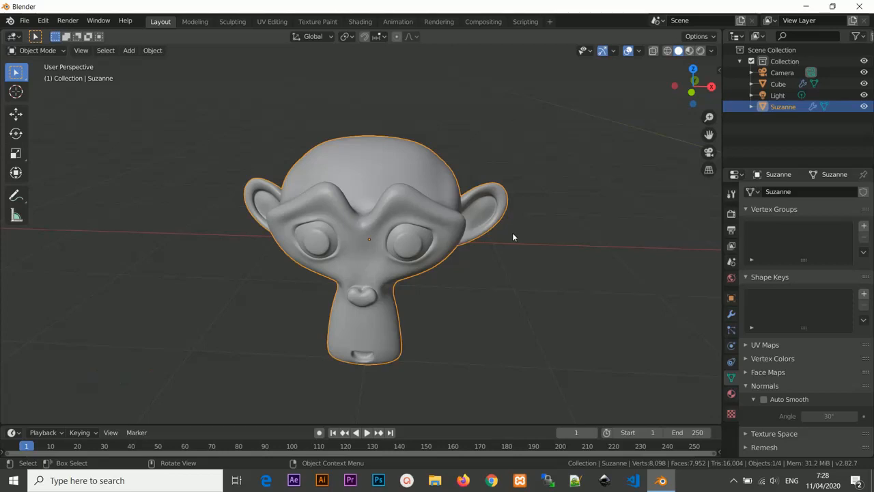
scroll(513, 237, "down", 1)
middle_click_drag(514, 237, 469, 225)
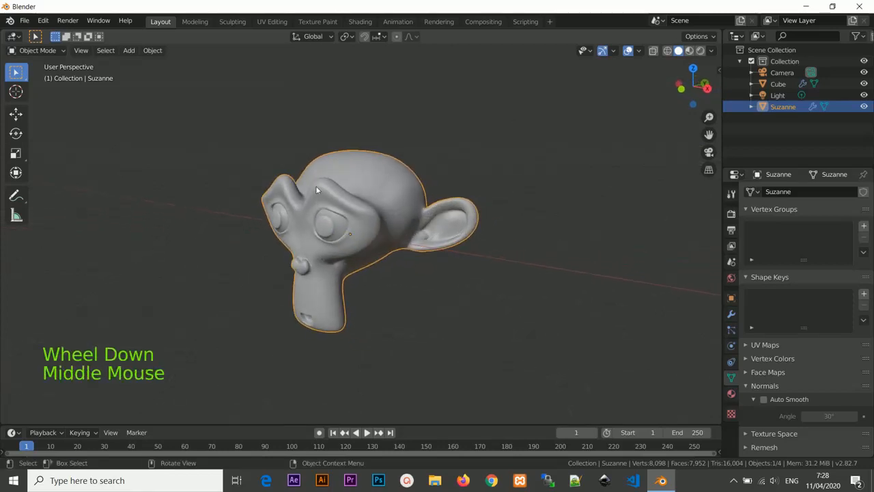
middle_click_drag(315, 185, 389, 220)
scroll(396, 206, "down", 3)
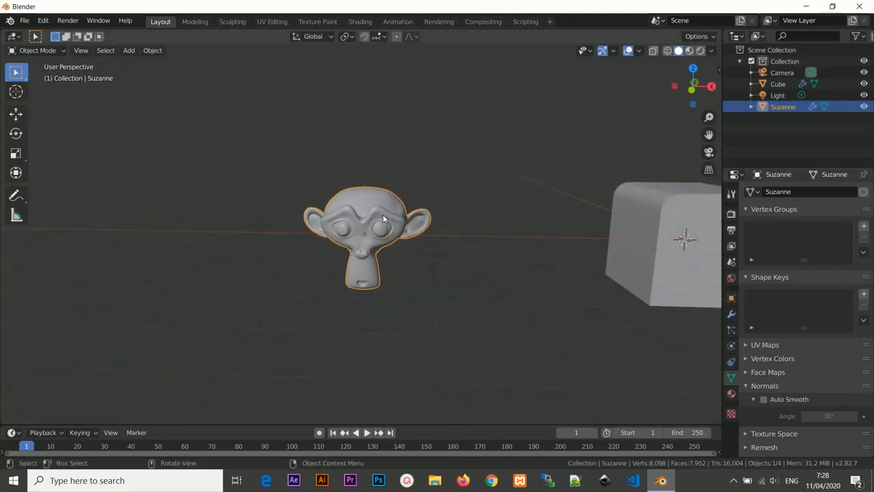
key("shift+d")
key("g")
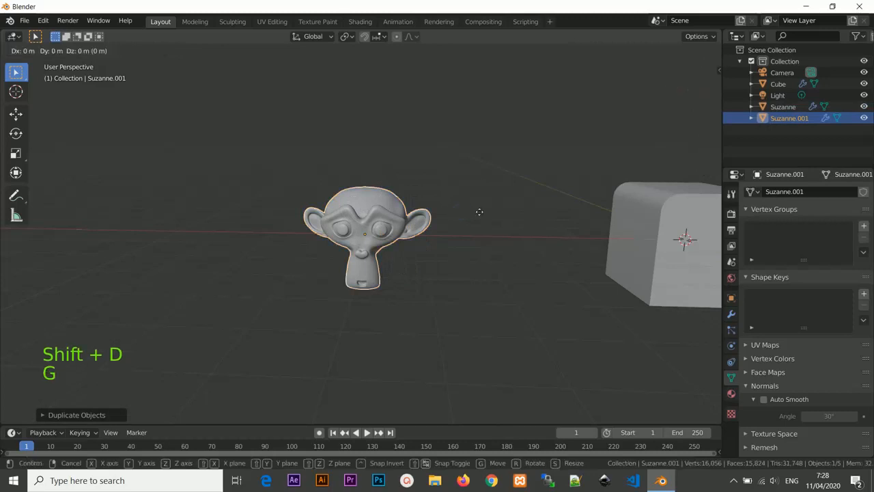
key("x")
left_click(292, 242)
Apply Shade Flat to the duplicated monkey head and remove its Subdivision Surface modifier.
middle_click_drag(245, 175, 249, 156)
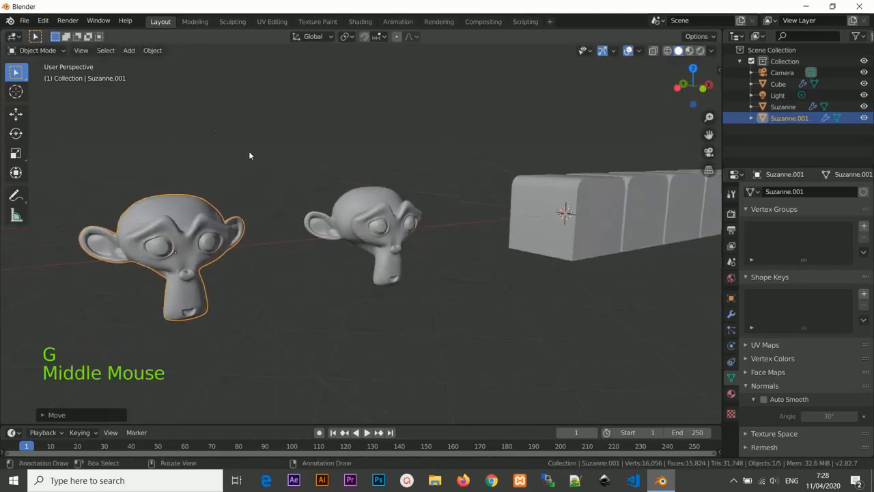
left_click(156, 50)
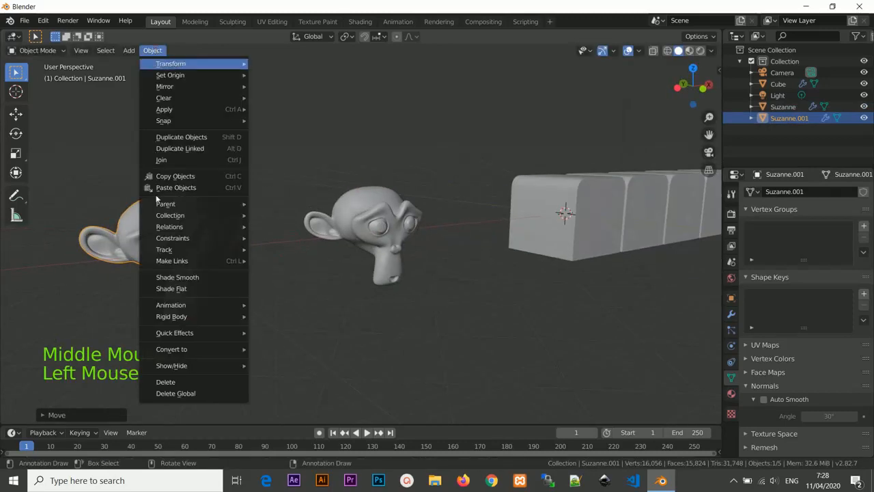
left_click(181, 288)
middle_click_drag(197, 221, 179, 224)
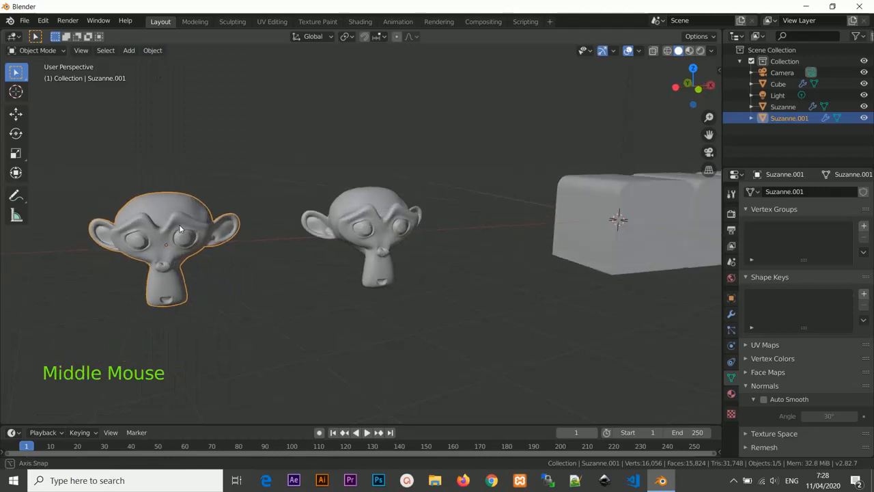
left_click(168, 215)
left_click(153, 50)
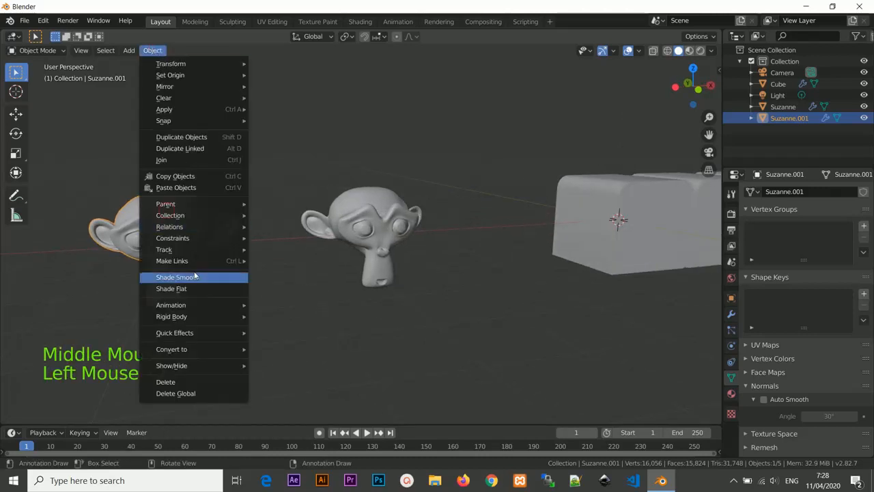
left_click(179, 287)
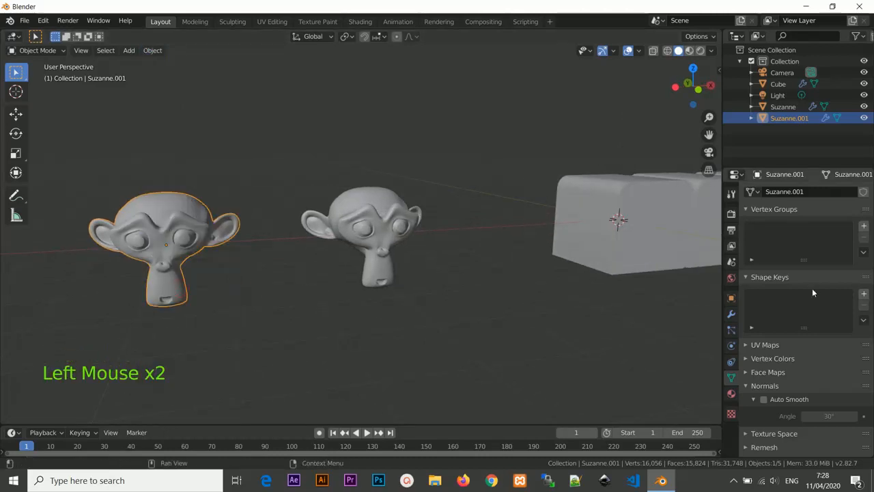
left_click(730, 316)
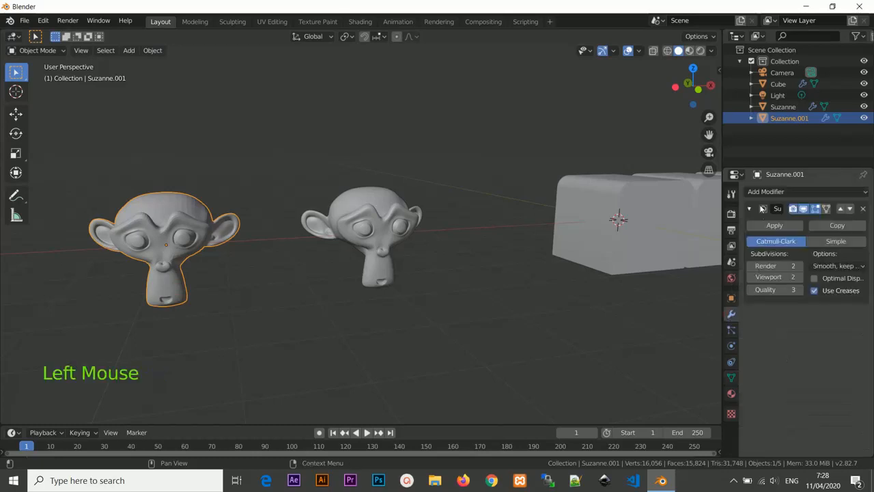
left_click(863, 209)
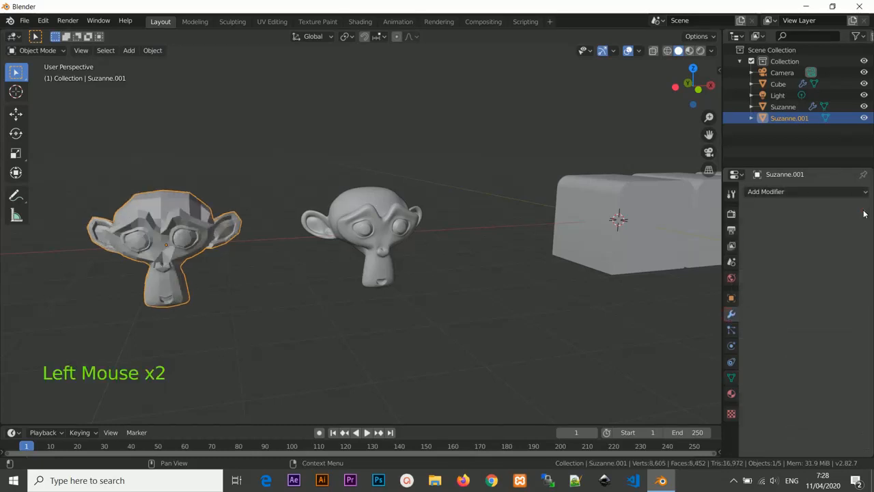
In front view, move the duplicated monkey head about 1.8 m in the negative X direction, away from the original.
scroll(215, 224, "down", 1)
middle_click_drag(215, 224, 203, 217)
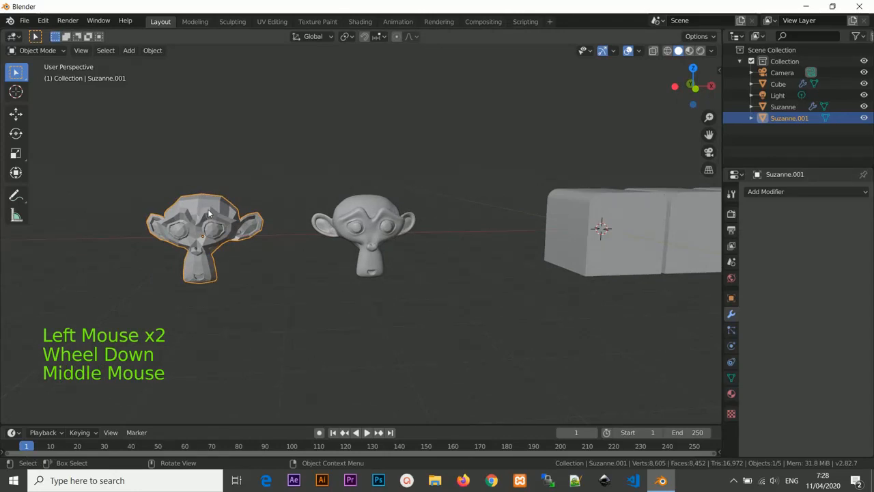
key("KP_1")
middle_click_drag(276, 199, 443, 218, "shift")
scroll(546, 203, "up", 3)
key("g")
key("x")
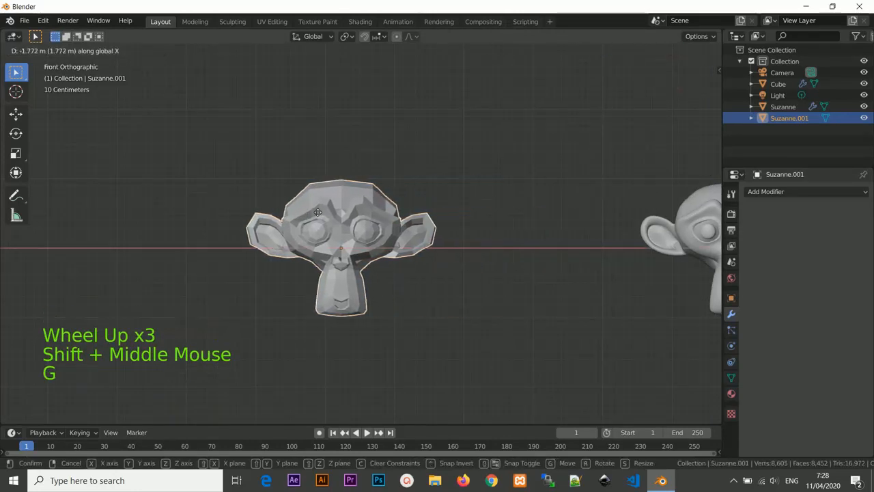
left_click(317, 209)
In the duplicated head's mesh, box-select the negative-X half's vertices with X-ray on, excluding the centre line, and delete them.
middle_click_drag(364, 197, 374, 176, "shift")
scroll(439, 200, "up", 3)
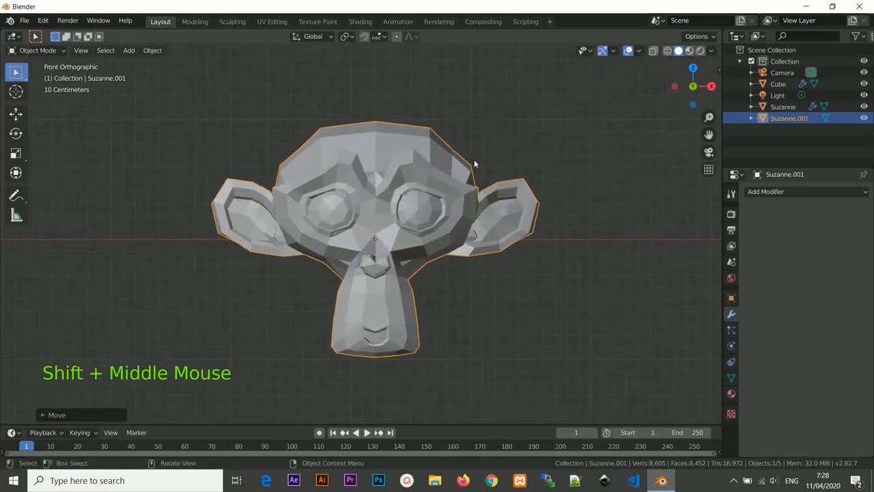
key("Tab")
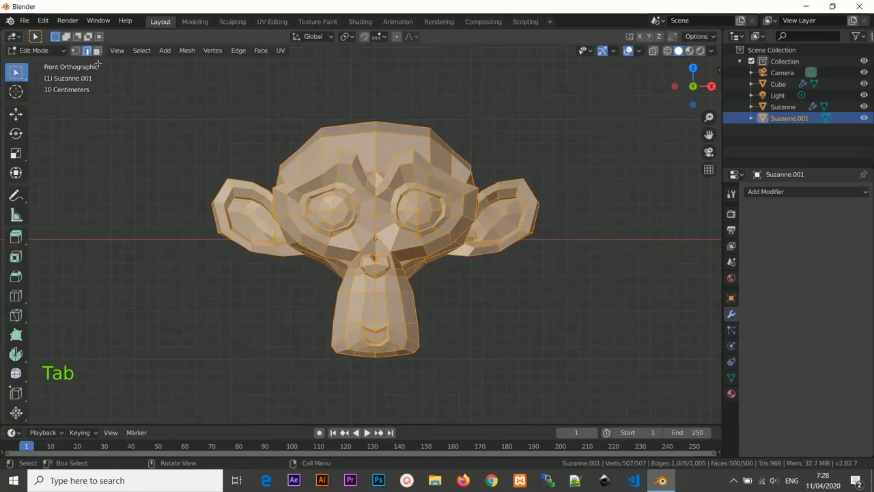
left_click(76, 50)
key("a")
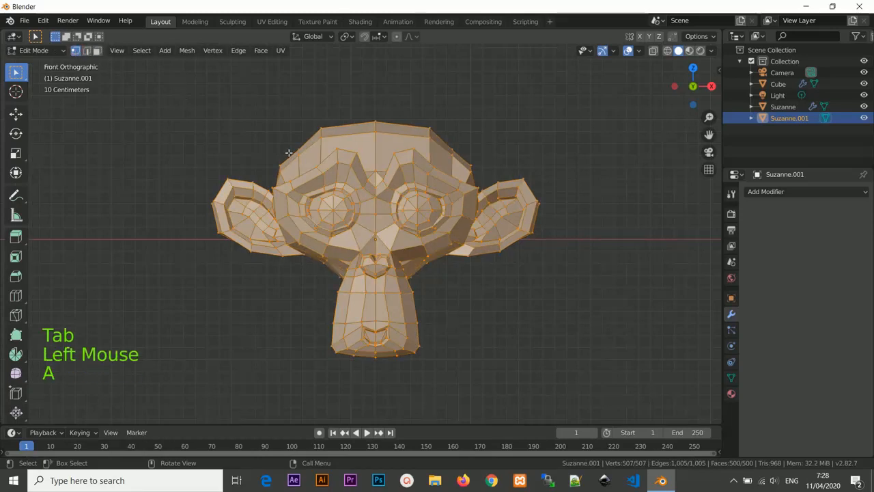
key("a")
key("a")
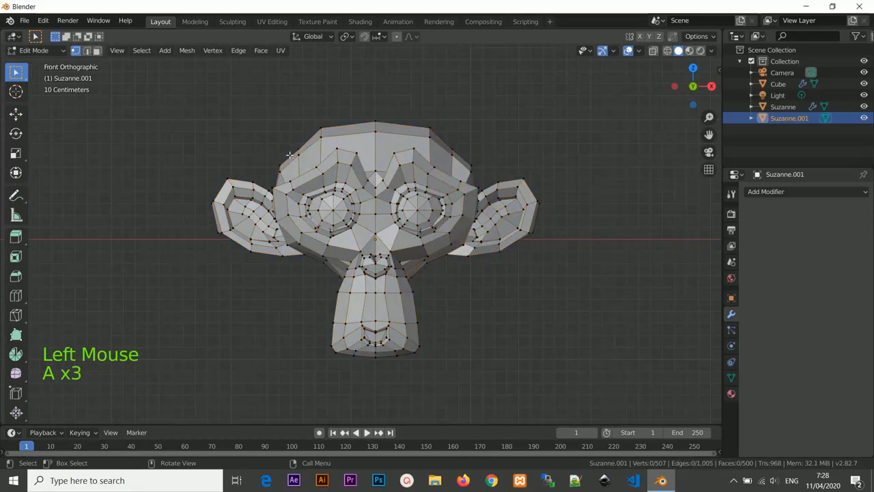
left_click(652, 50)
key("b")
left_click_drag(151, 90, 373, 415)
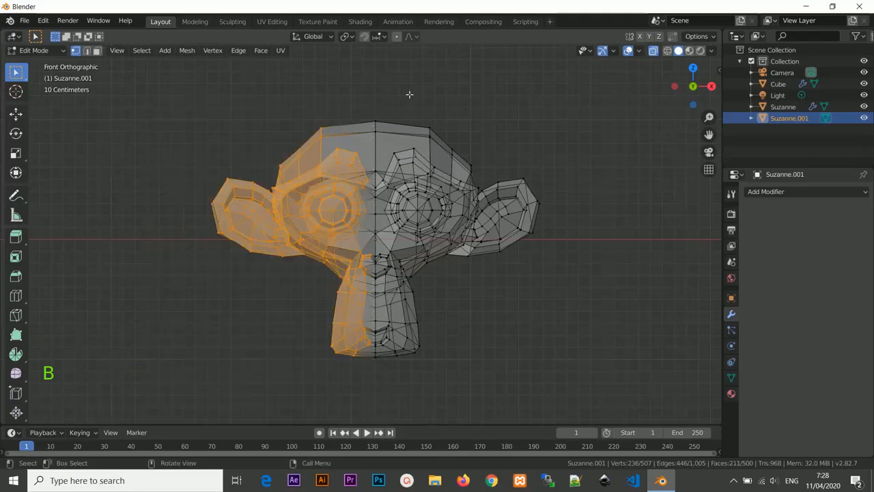
key("Delete")
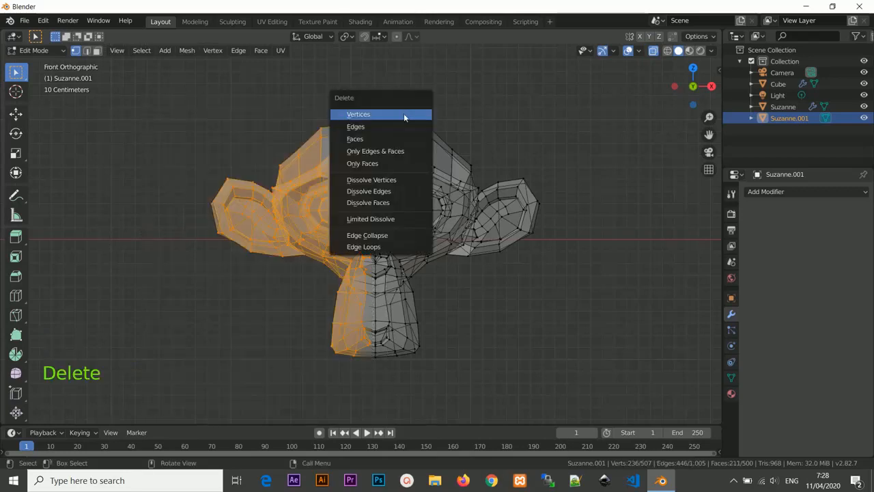
left_click(404, 115)
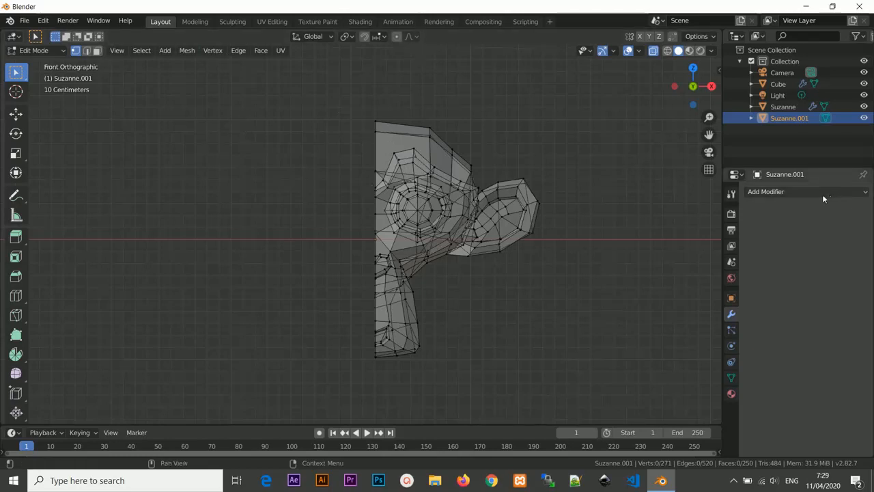
Add a Mirror modifier to the remaining half of the monkey head.
left_click(798, 191)
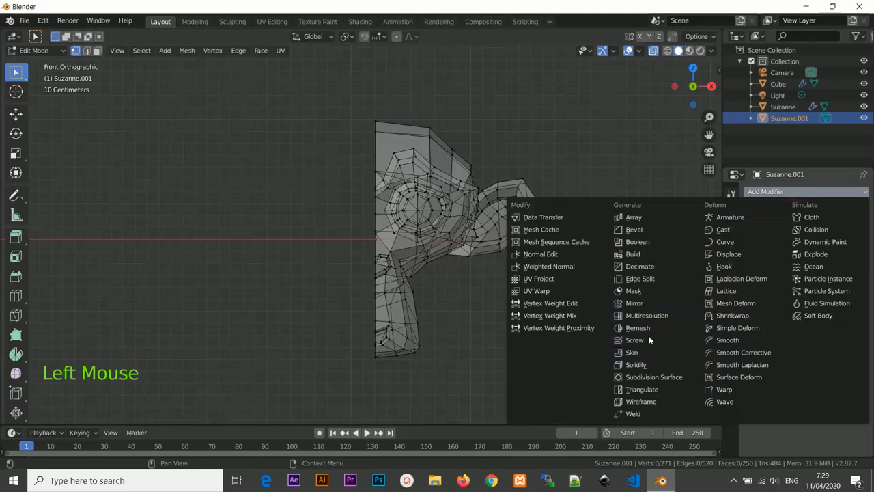
left_click(639, 303)
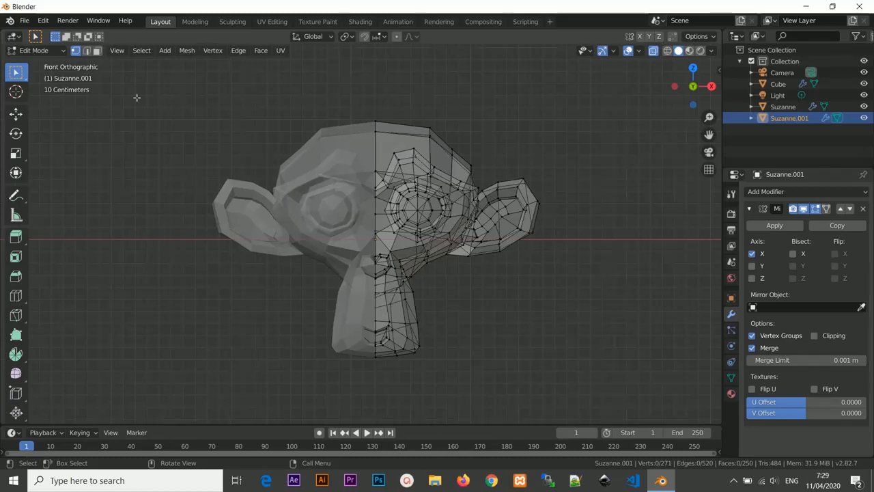
Move the ear's topmost vertex outward, undo that move, and pull the vertex upward into a pointed ear instead.
left_click(524, 180)
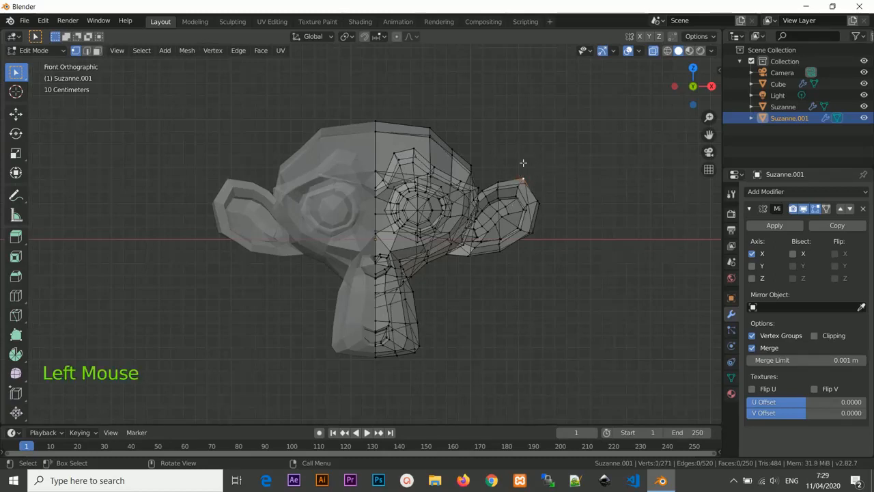
key("g")
left_click(556, 143)
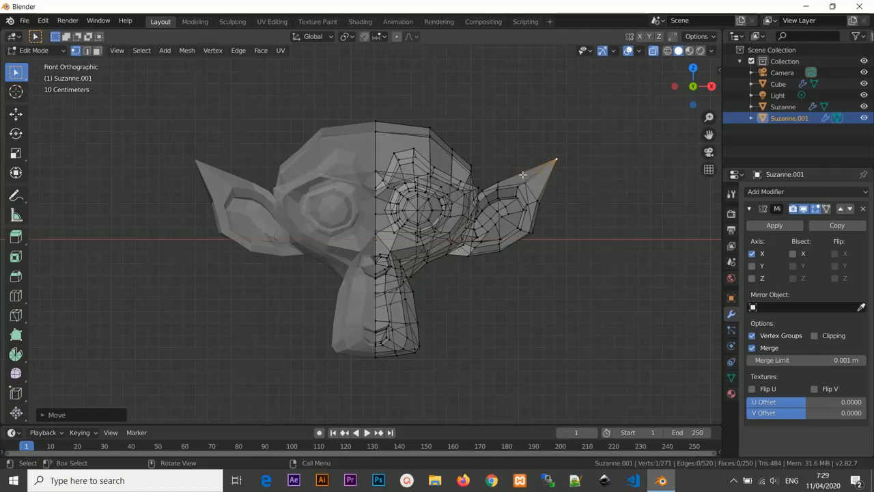
key("ctrl+z")
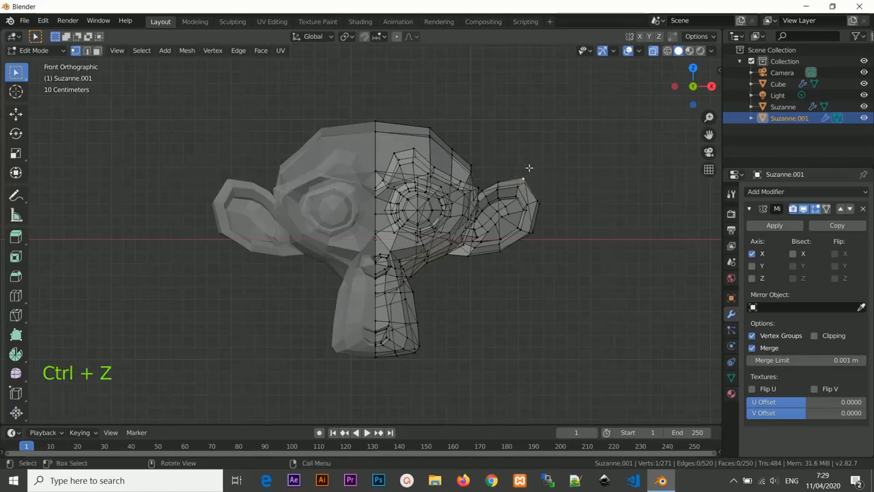
key("g")
left_click(524, 134)
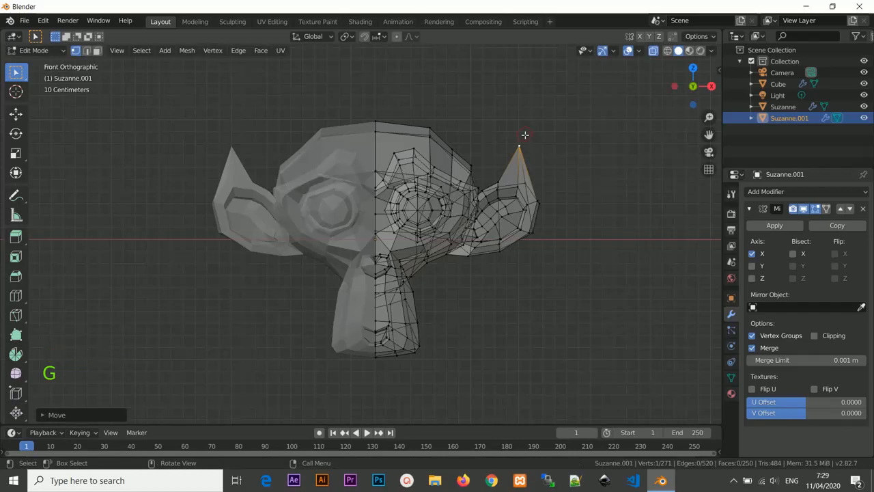
Undo the ear vertex edit on the duplicated monkey head and return to Object Mode.
key("ctrl+z")
scroll(524, 153, "down", 2)
middle_click_drag(525, 153, 334, 267)
key("Tab")
scroll(333, 266, "down", 5)
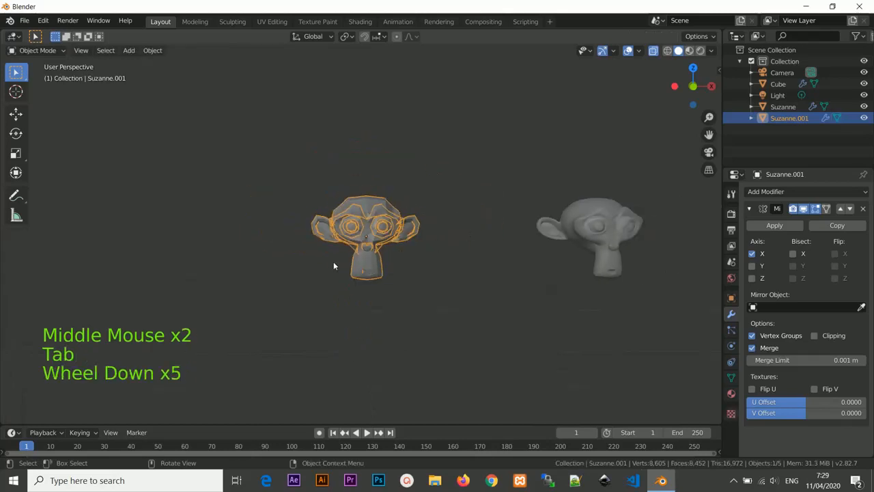
Add a cube mesh and move it along the negative X axis, past the duplicated monkey head.
left_click(250, 253)
key("shift+a")
mouse_move(130, 243)
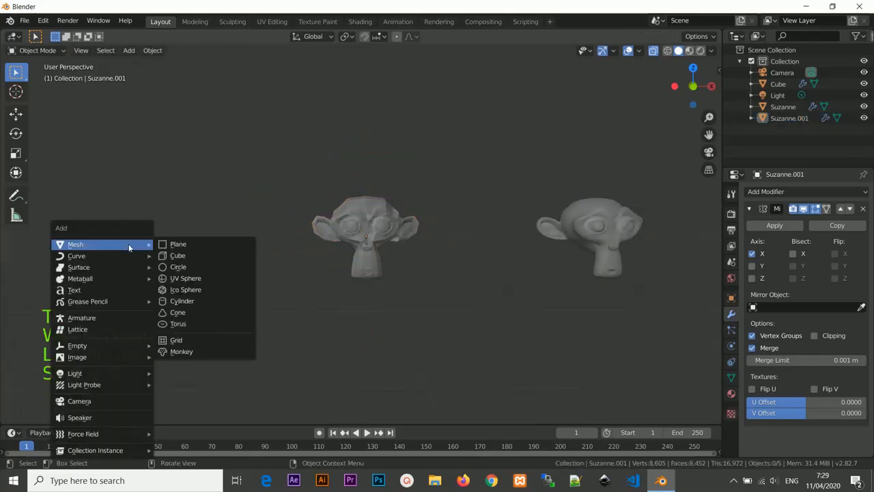
left_click(201, 252)
scroll(427, 251, "down", 8)
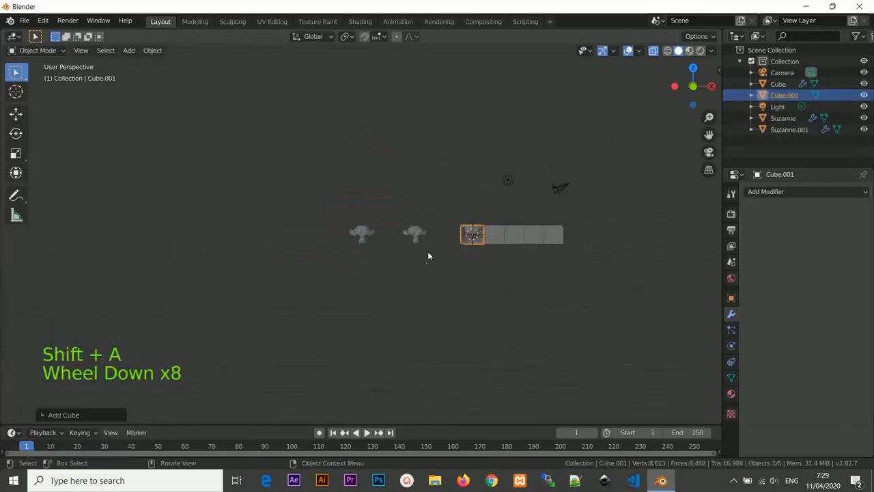
key("g")
key("x")
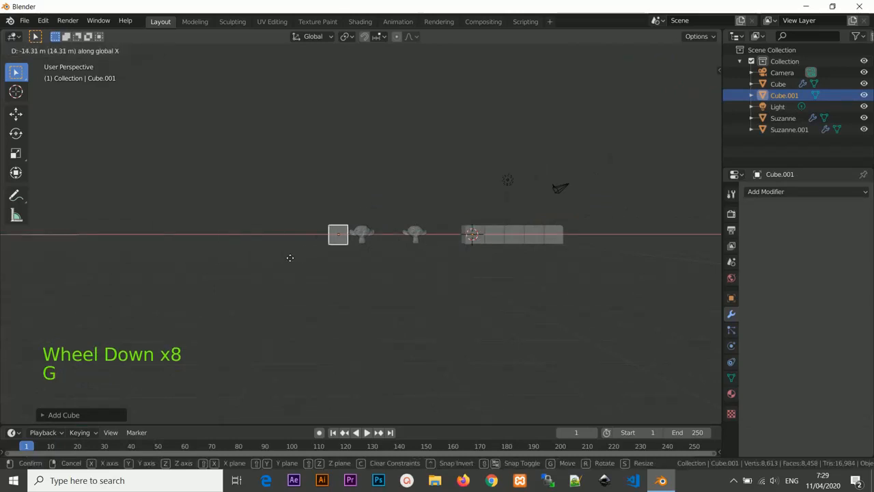
left_click(307, 256)
In front view, enter Edit Mode on the new cube and add a centred vertical loop cut, cancelling the slide.
scroll(346, 238, "up", 6)
key("KP_1")
scroll(286, 226, "up", 3)
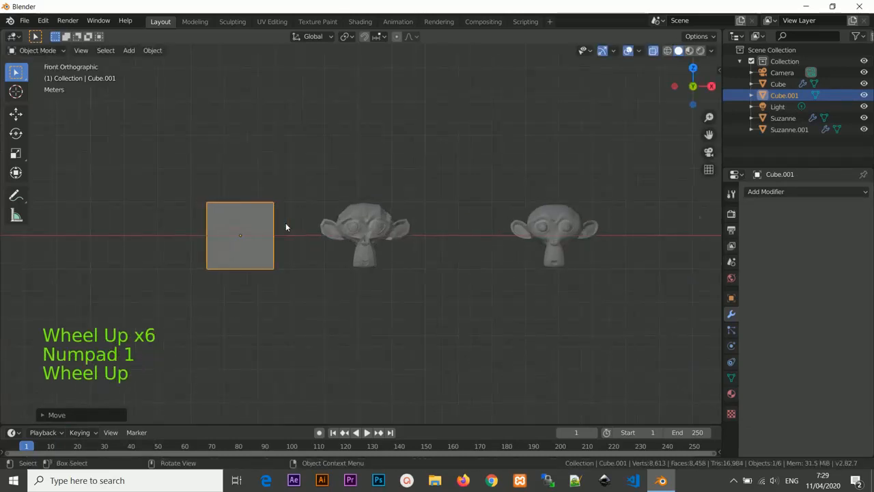
middle_click_drag(286, 226, 348, 216, "shift")
key("Tab")
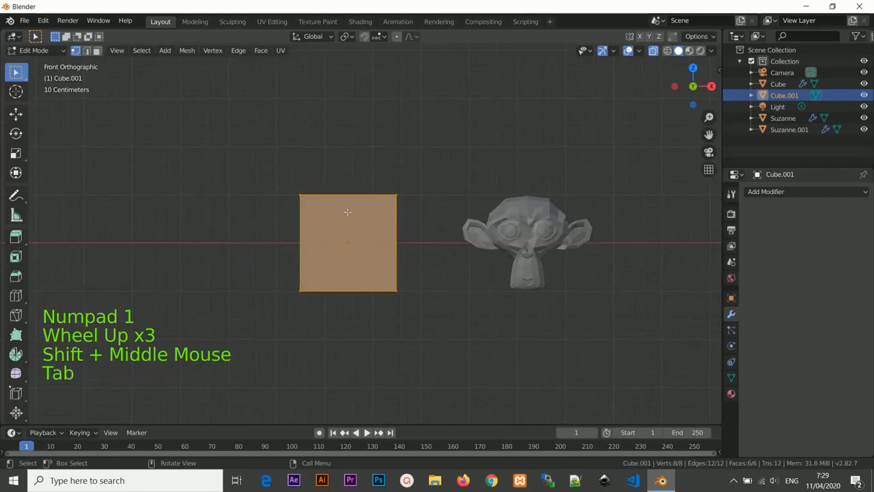
scroll(345, 214, "up", 3)
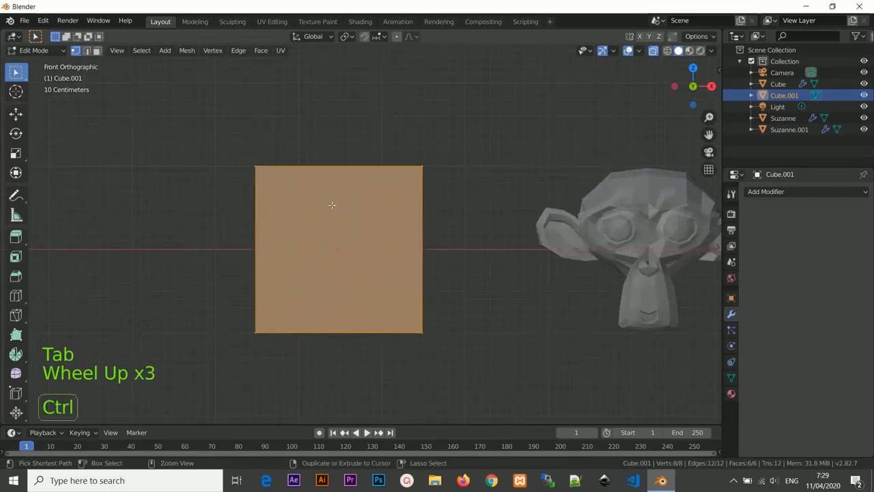
key("ctrl+r")
left_click(345, 162)
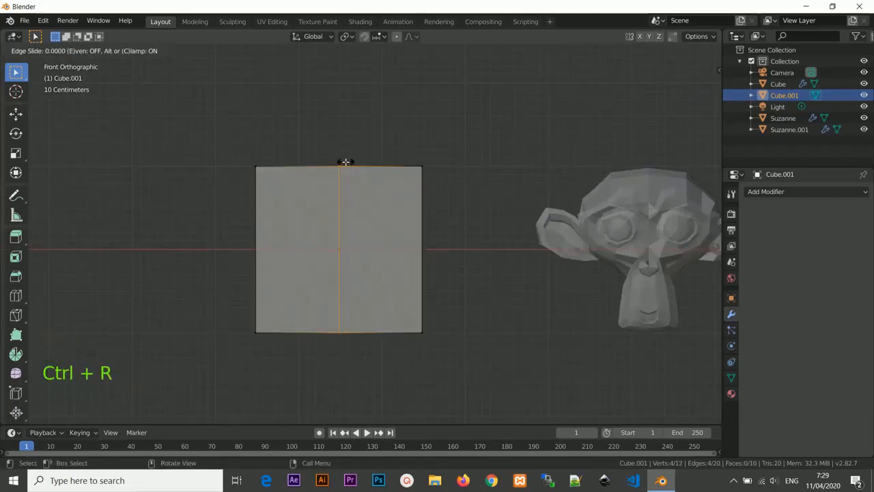
right_click(346, 162)
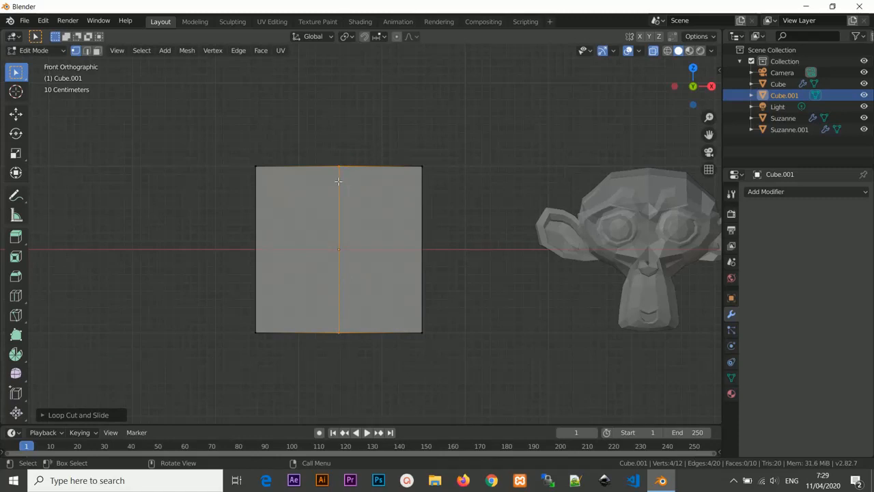
Box-select the vertices on the cube's negative-X side, excluding the centre loop, and delete them.
key("a")
key("a")
key("a")
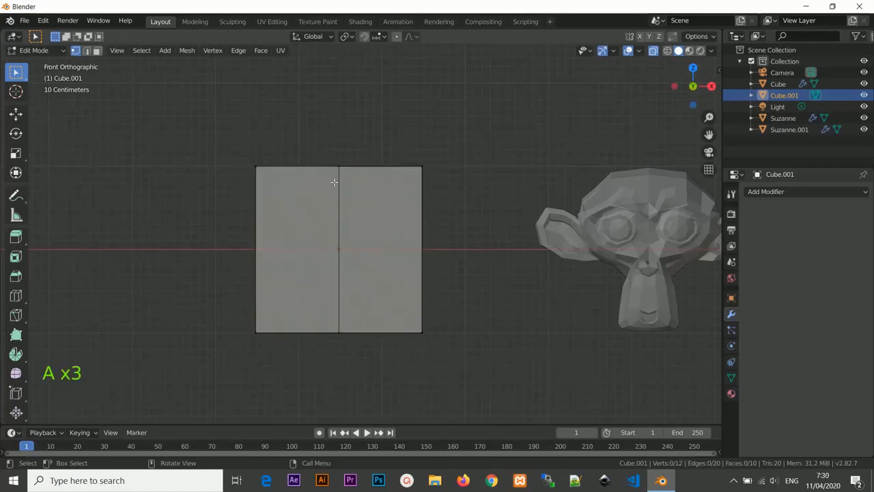
key("b")
left_click_drag(177, 122, 284, 318)
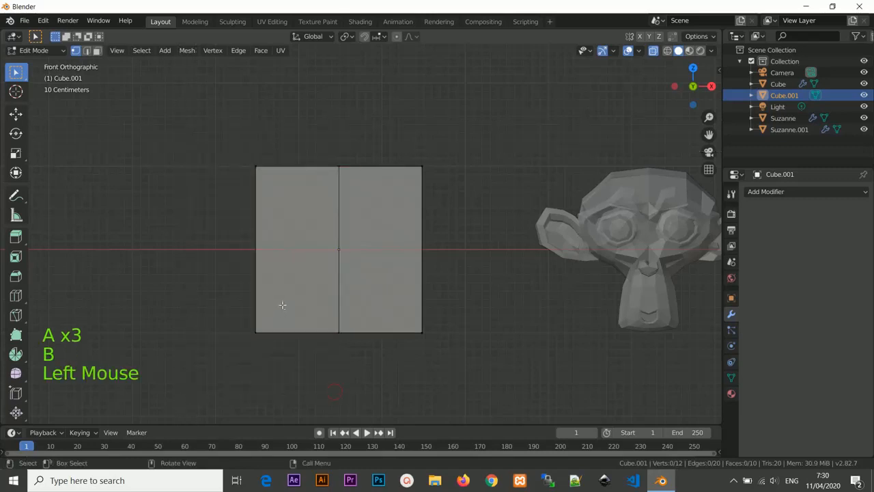
key("b")
left_click_drag(219, 144, 303, 377)
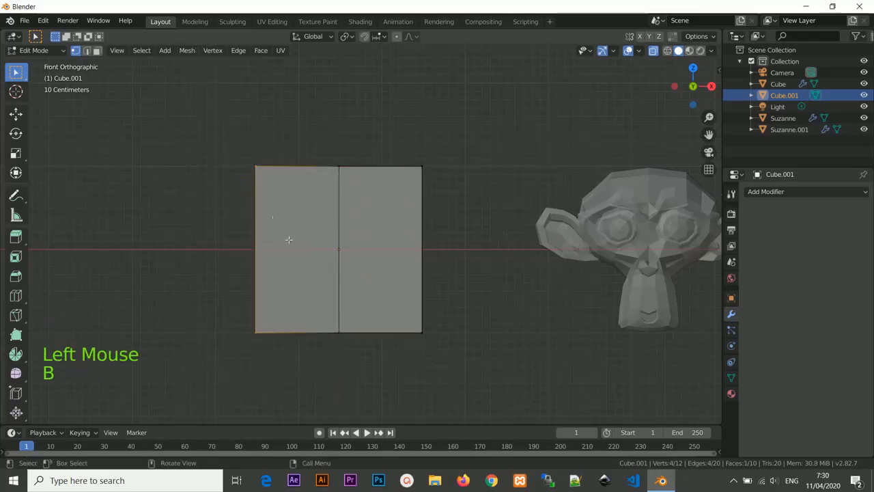
key("BackSpace")
key("Delete")
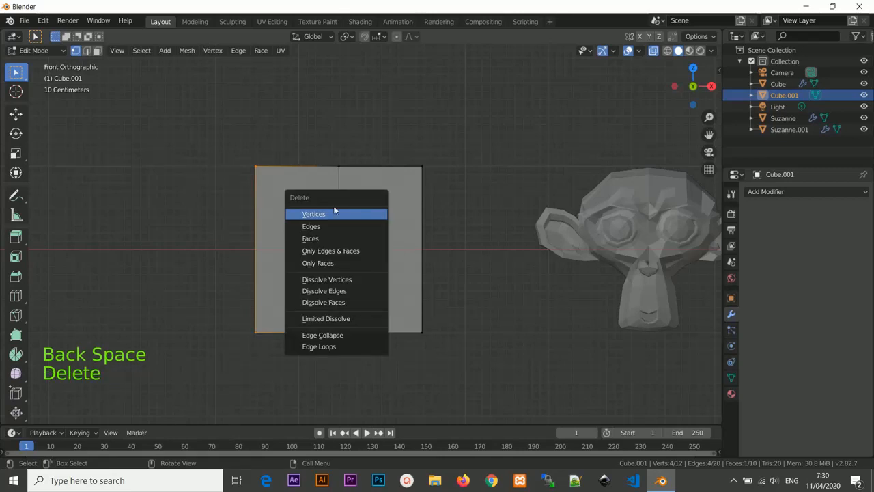
left_click(333, 208)
Add a Mirror modifier to the half cube and cut a loop across the middle of the remaining half's depth.
left_click(856, 192)
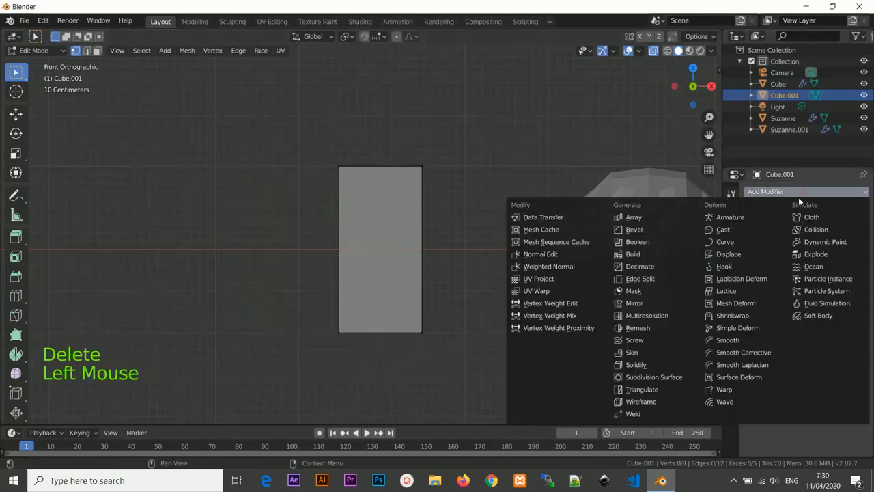
left_click(643, 304)
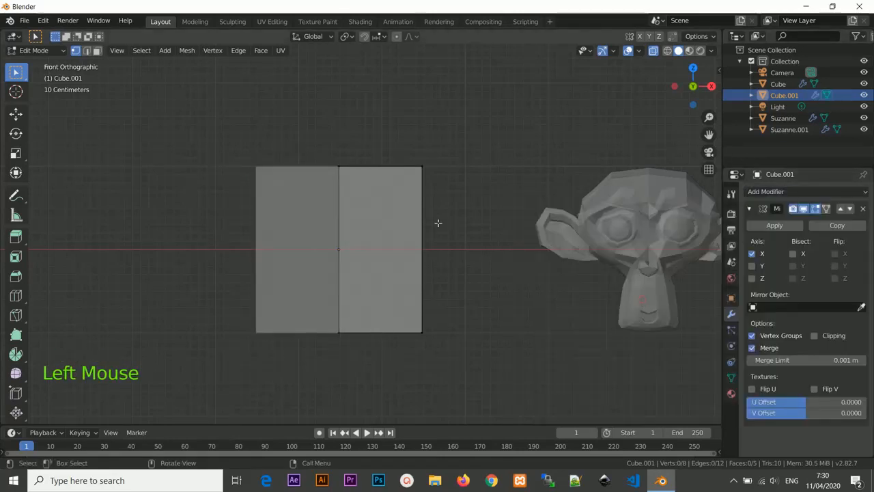
middle_click_drag(318, 188, 328, 219)
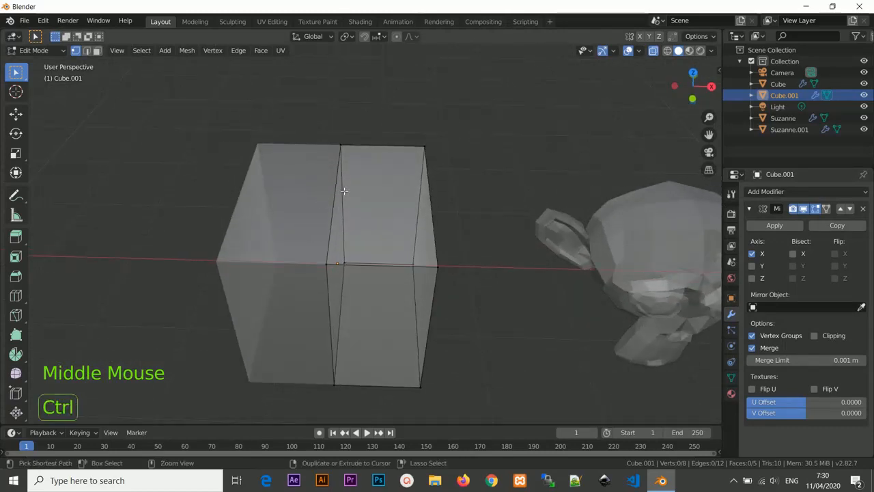
key("ctrl+r")
left_click(439, 213)
left_click(439, 214)
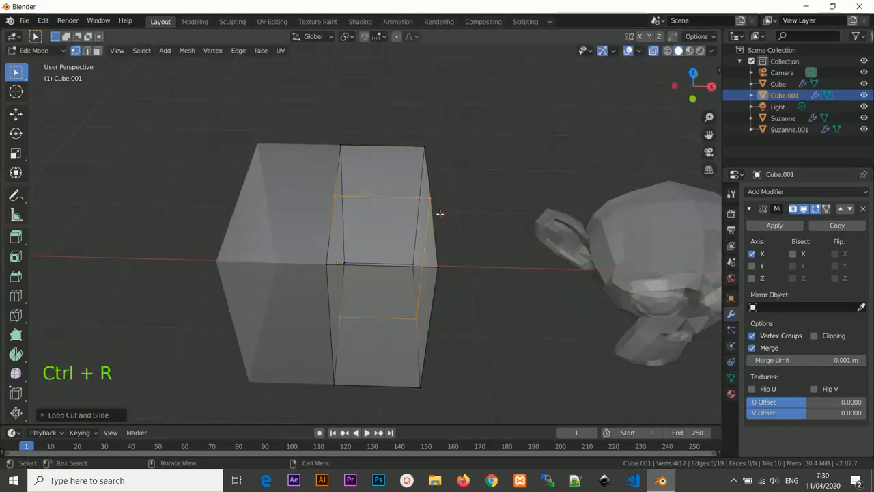
middle_click_drag(439, 213, 430, 233)
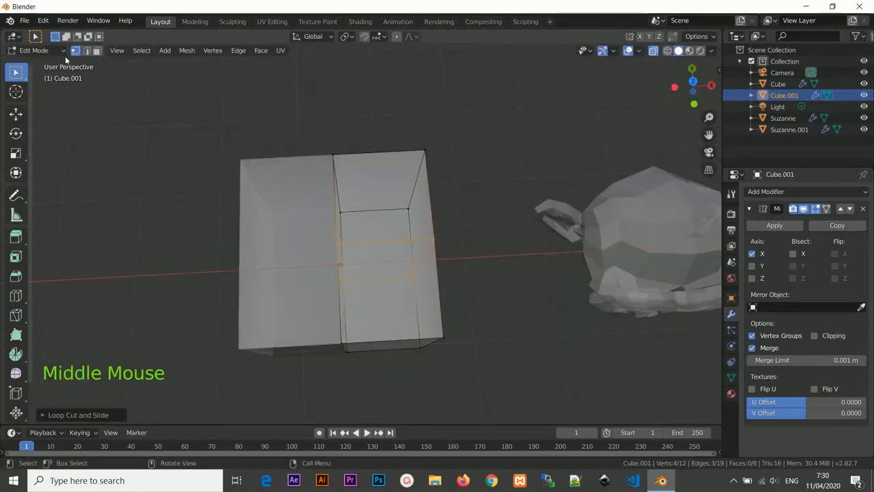
Select the new loop's top and bottom vertices on the mirror seam and move them outward along X to open a hole.
left_click(343, 245)
middle_click_drag(342, 245, 367, 324)
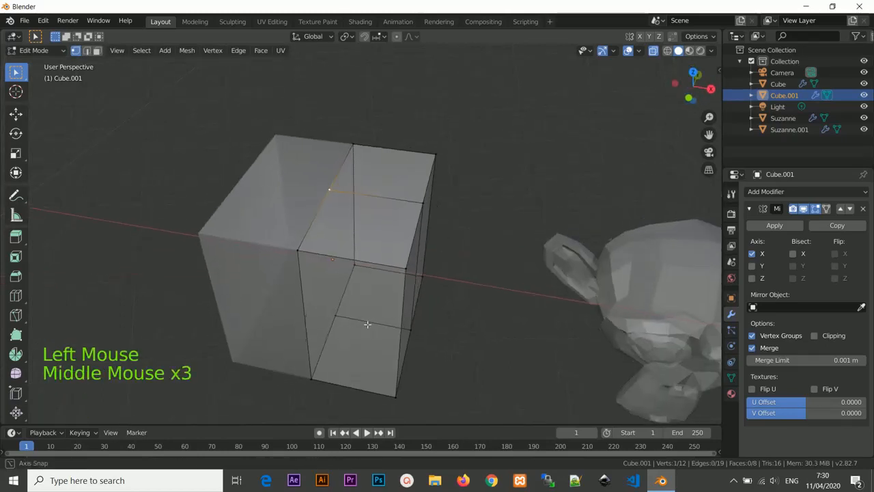
left_click(340, 265, "shift")
middle_click_drag(340, 265, 369, 270)
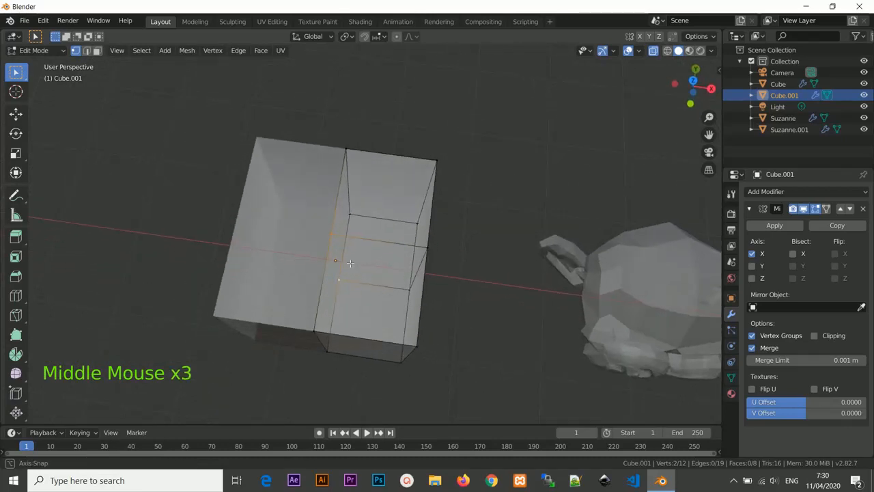
key("g")
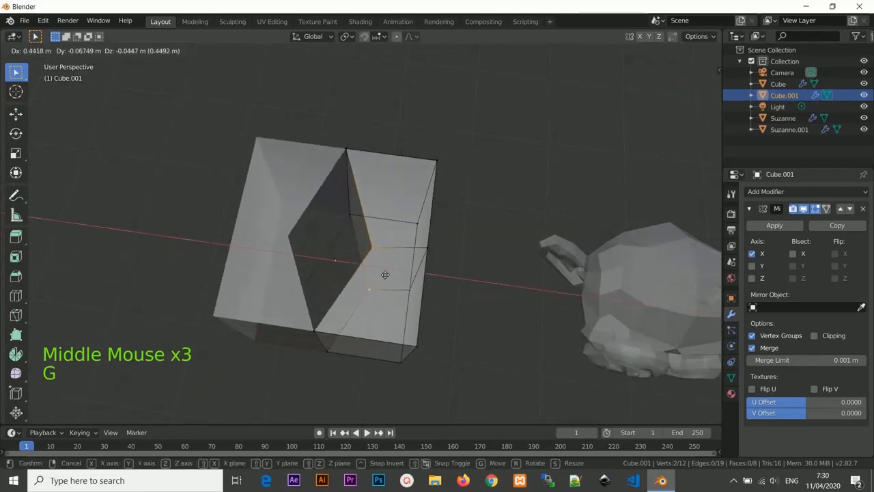
key("x")
left_click(397, 283)
Preview the mirrored cube in Object Mode, move the two seam vertices inward, and pull them outward about 0.3 m to widen the hole.
scroll(398, 282, "down", 2)
middle_click_drag(422, 287, 386, 231)
key("Tab")
key("Tab")
key("g")
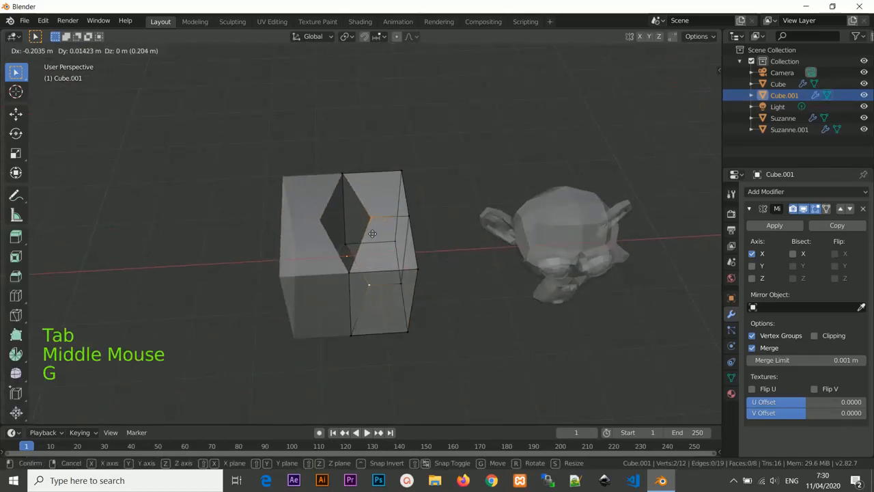
left_click(379, 234)
key("g")
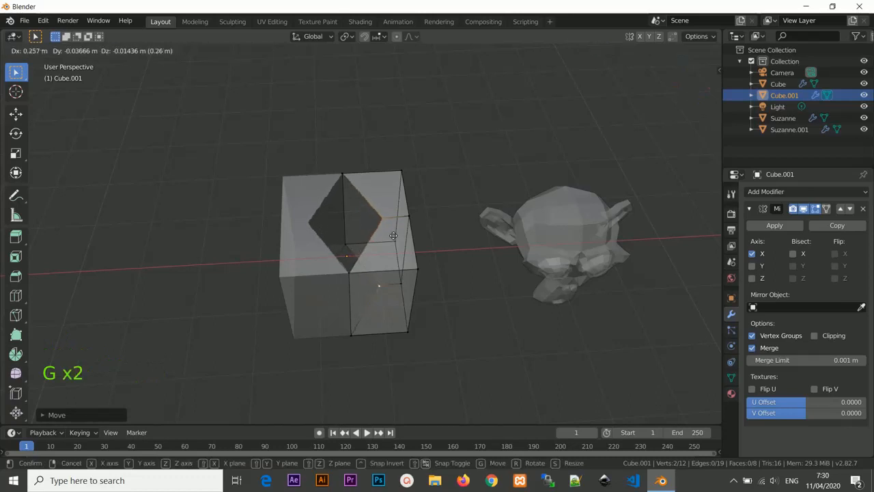
left_click(398, 239)
Select the loop's two vertices on the cube's outer side, move them outward about 0.2 m along X, and return to Object Mode.
middle_click_drag(400, 240, 409, 310)
left_click(408, 202)
left_click(409, 309, "shift")
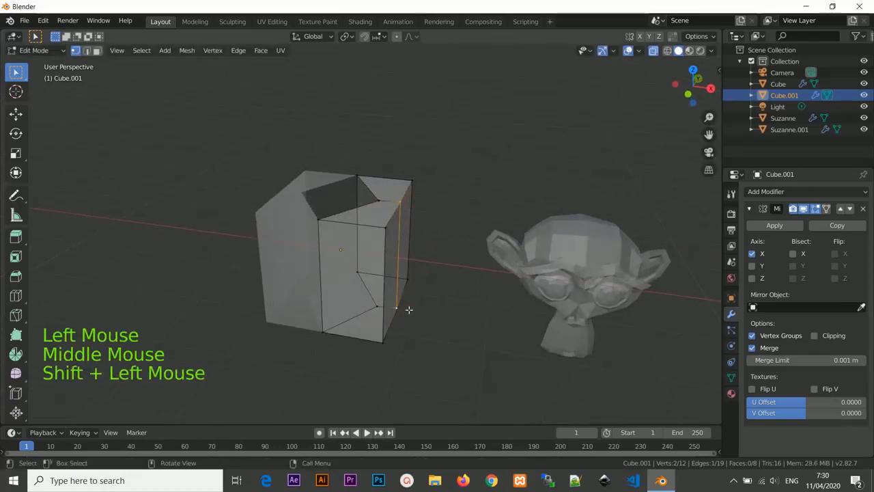
key("g")
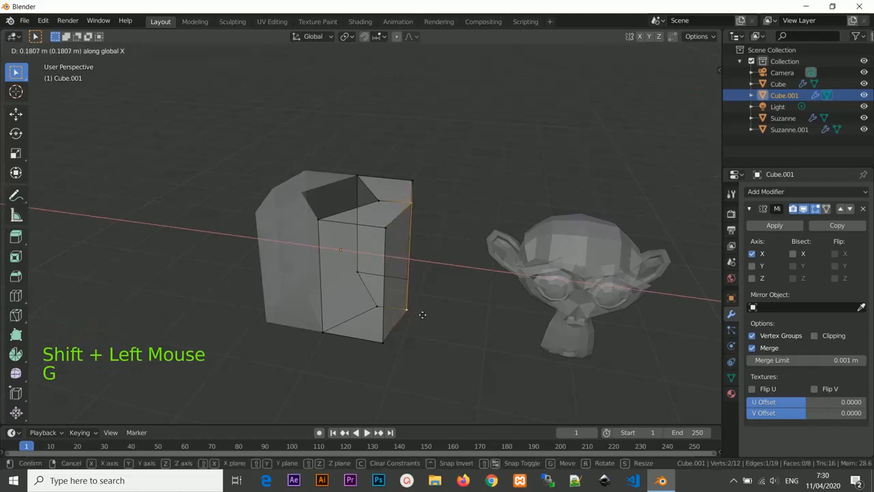
left_click(419, 314)
middle_click_drag(419, 314, 481, 269)
key("Tab")
scroll(412, 302, "down", 3)
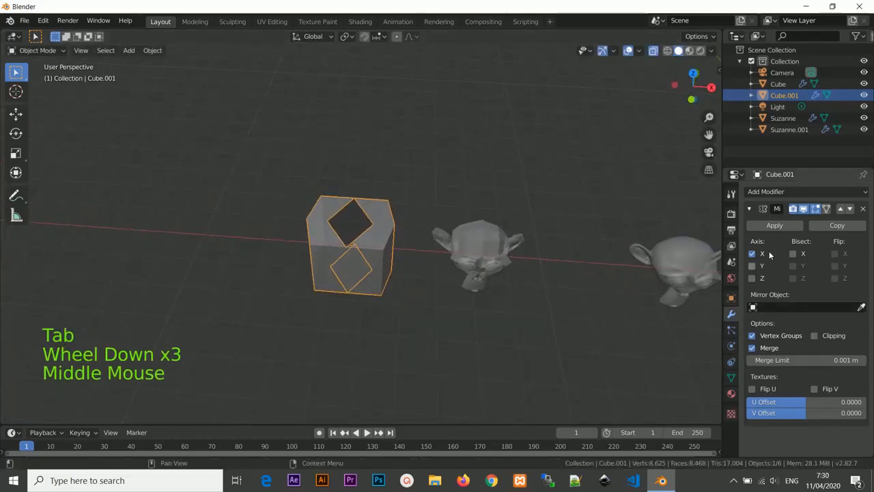
Collapse the Mirror modifier's settings and add an Array modifier to the cube with a count of 5.
left_click(750, 208)
left_click(761, 192)
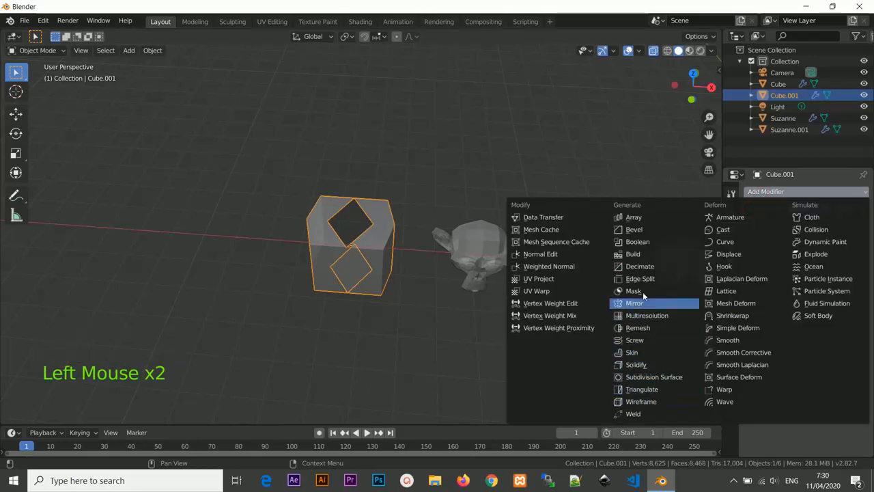
left_click(646, 222)
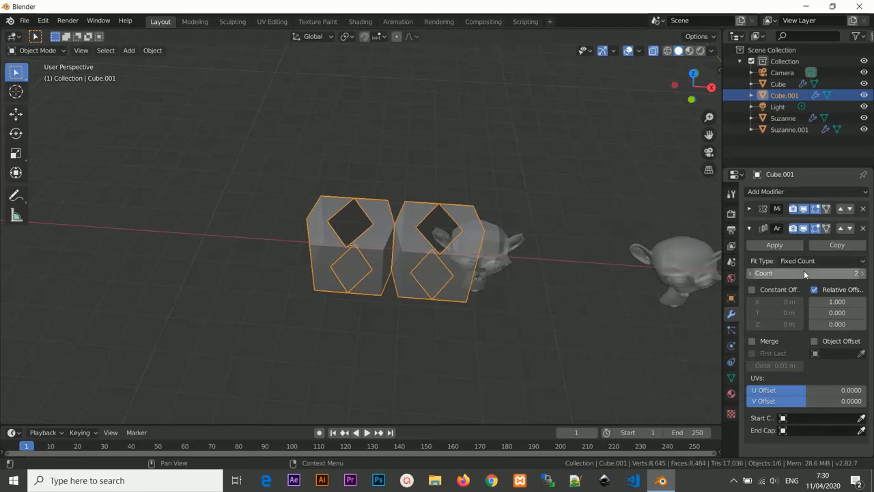
left_click(785, 273)
left_click(785, 273)
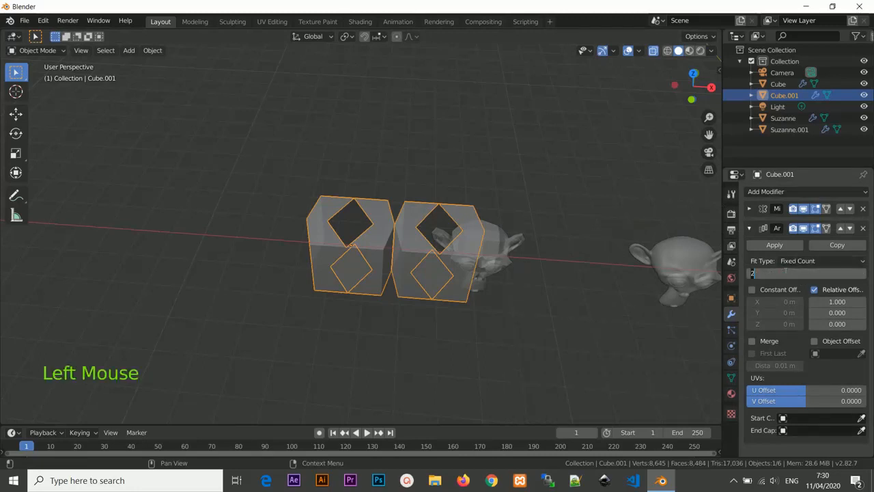
type("5")
key("Return")
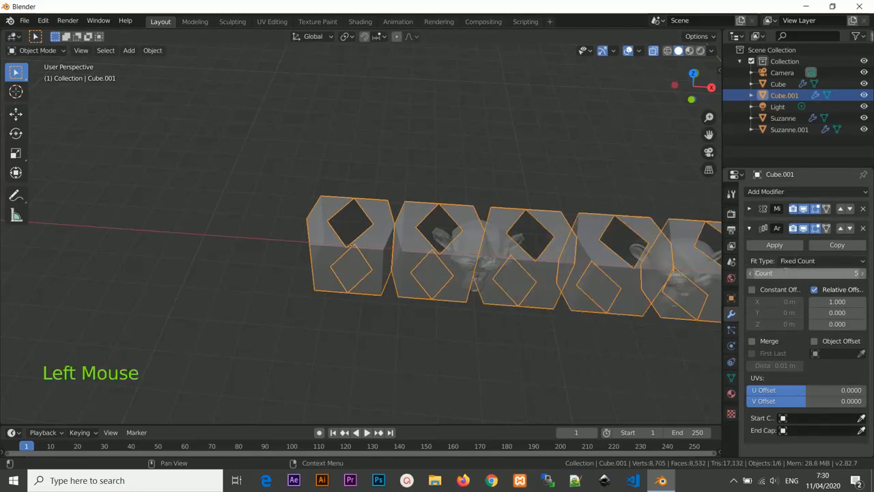
Set the array's relative X offset to -1, and adjust it to -1.05 to leave gaps between the copies.
left_click(830, 307)
key("BackSpace")
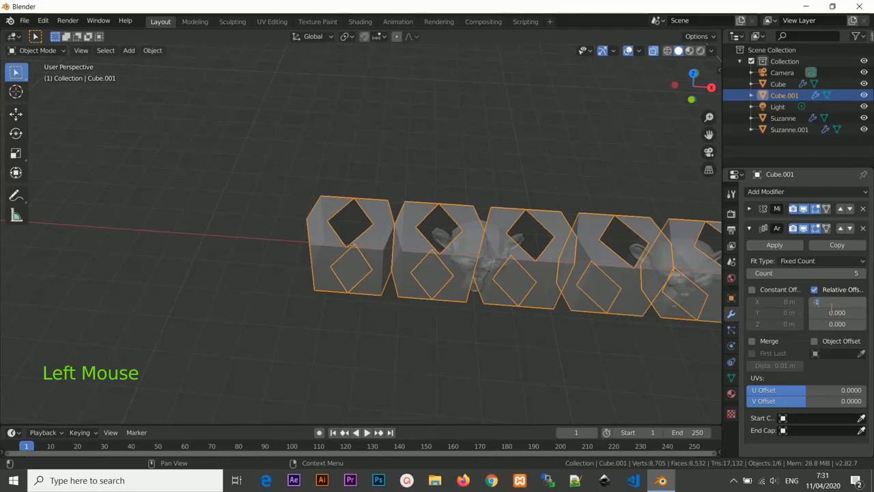
type("-1")
key("Return")
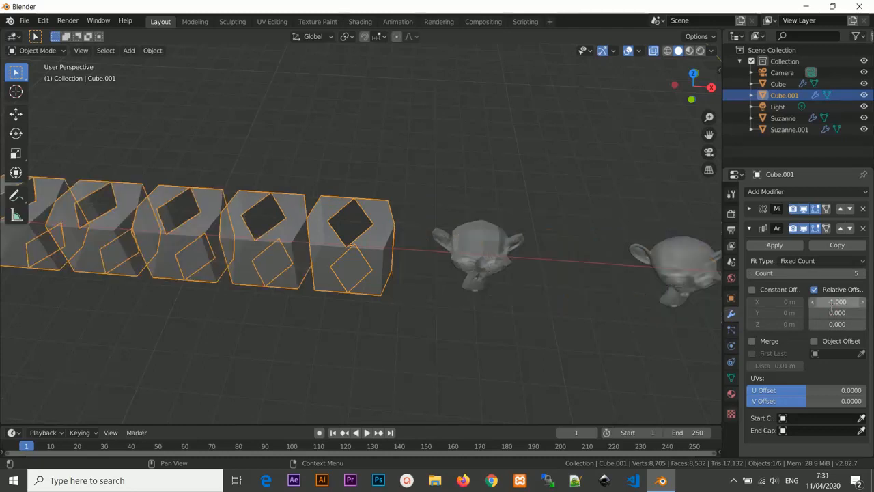
left_click(834, 301)
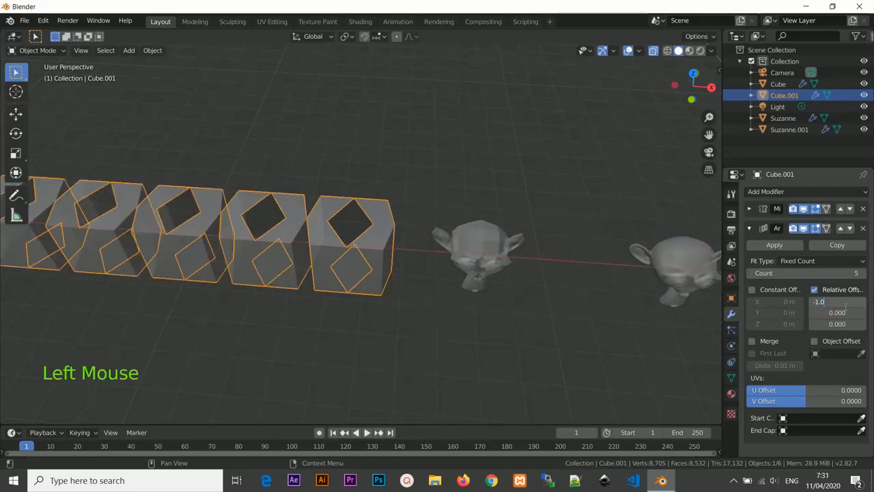
key("BackSpace")
key("BackSpace")
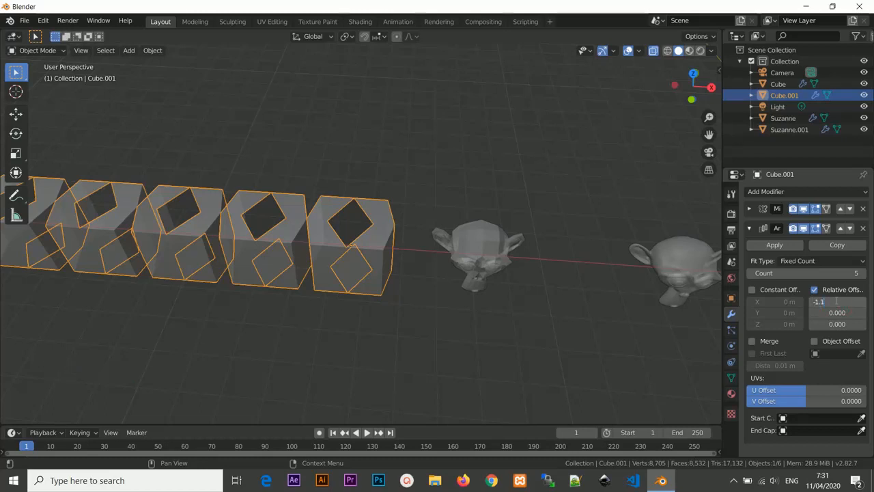
type(".15")
key("Return")
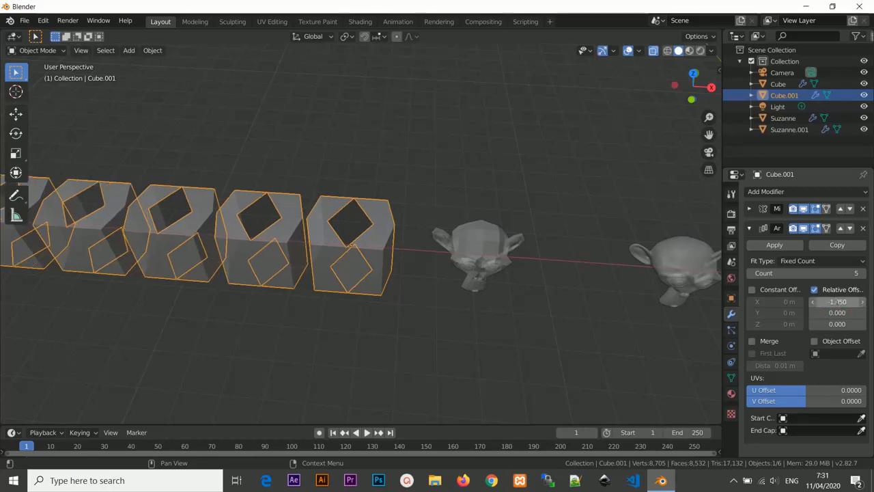
Deselect the arrayed cubes, turn off X-ray display, and inspect the row of holed copies from several angles.
scroll(308, 152, "down", 4)
left_click(333, 175)
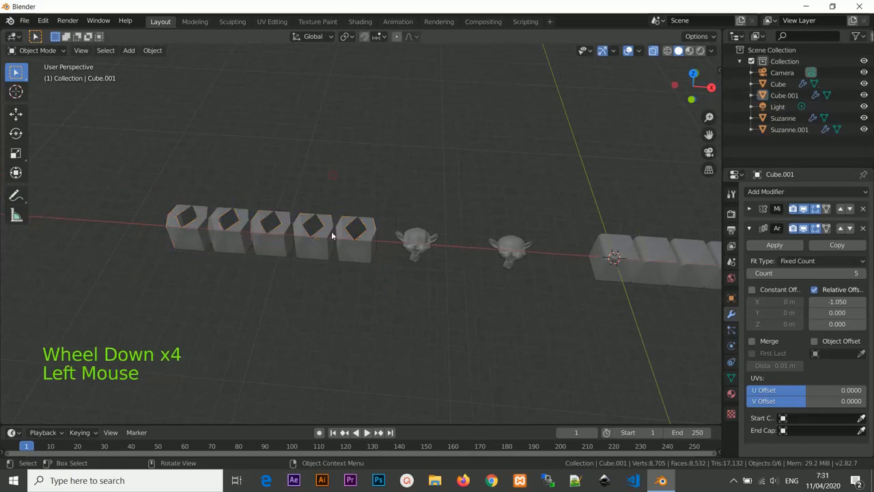
scroll(356, 214, "up", 3)
middle_click_drag(355, 214, 379, 267)
scroll(379, 266, "down", 2)
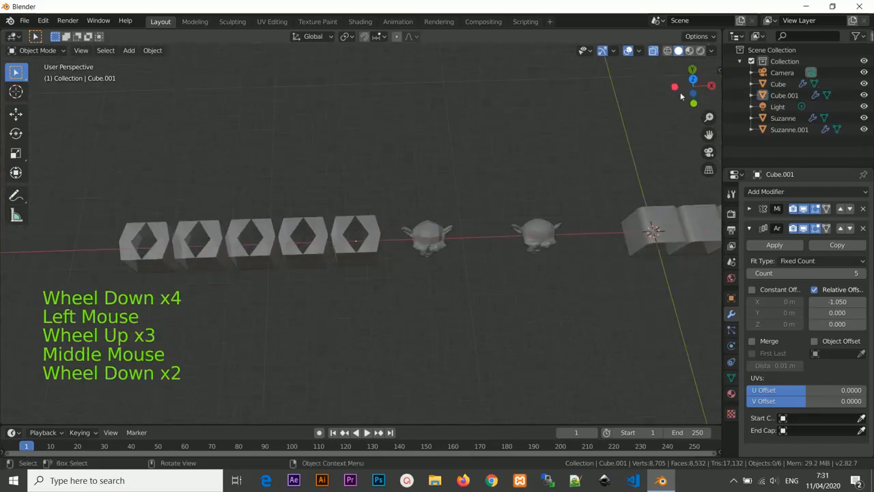
left_click(655, 56)
middle_click_drag(505, 217, 418, 239)
scroll(393, 215, "up", 2)
scroll(394, 215, "up", 3)
scroll(427, 246, "down", 7)
scroll(418, 240, "up", 3)
scroll(359, 184, "up", 4)
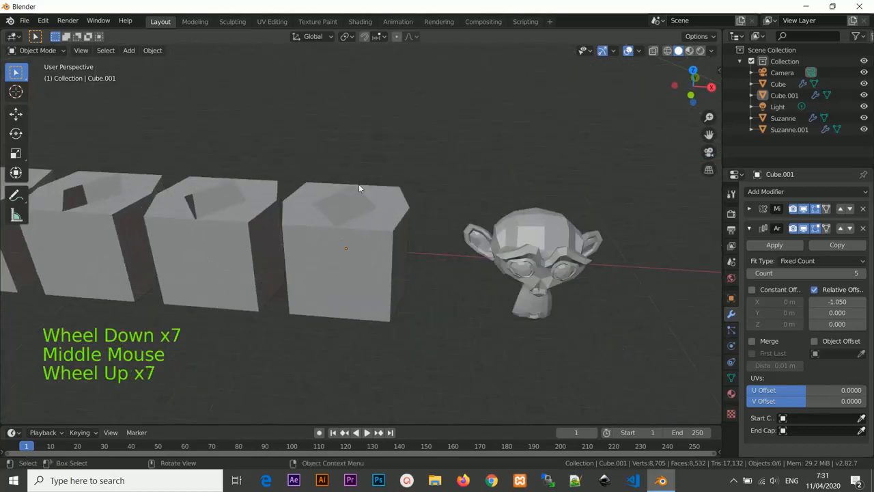
Remove the Array modifier from the mirrored cube and check the remaining single cube from above.
left_click(361, 258)
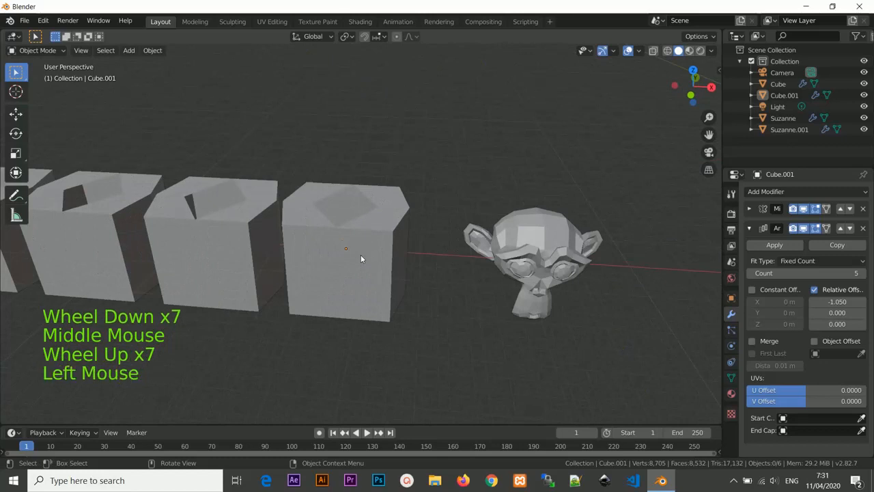
left_click(863, 229)
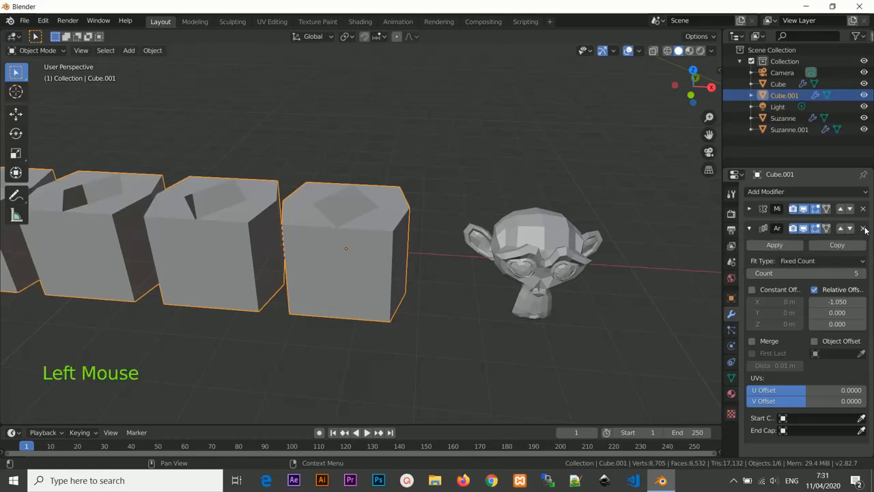
scroll(319, 235, "up", 4)
middle_click_drag(375, 226, 376, 254)
scroll(377, 239, "down", 2)
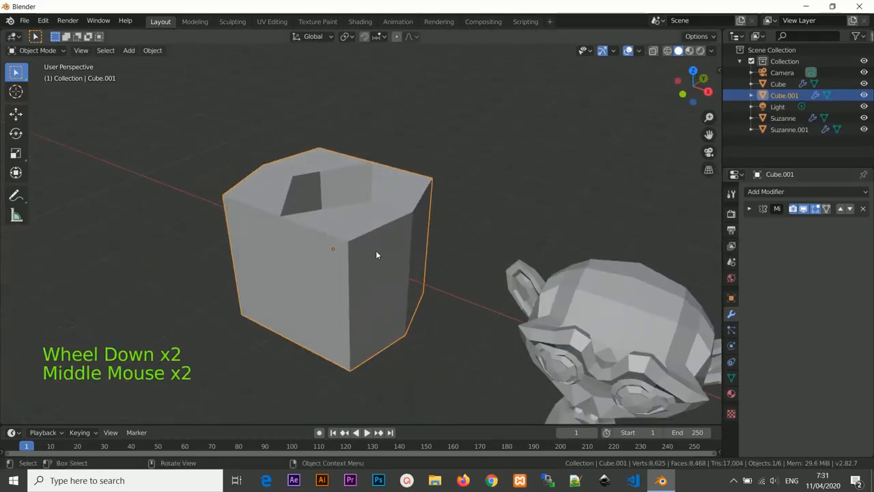
middle_click_drag(375, 200, 415, 262)
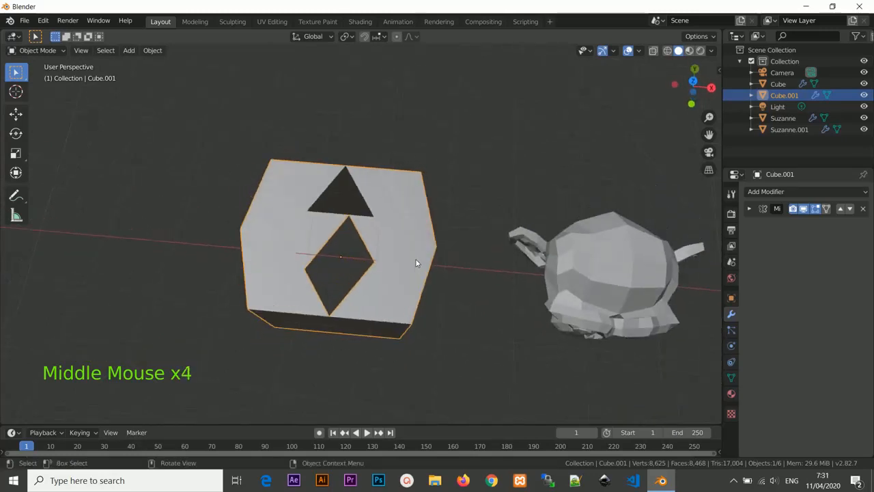
middle_click_drag(444, 231, 440, 222)
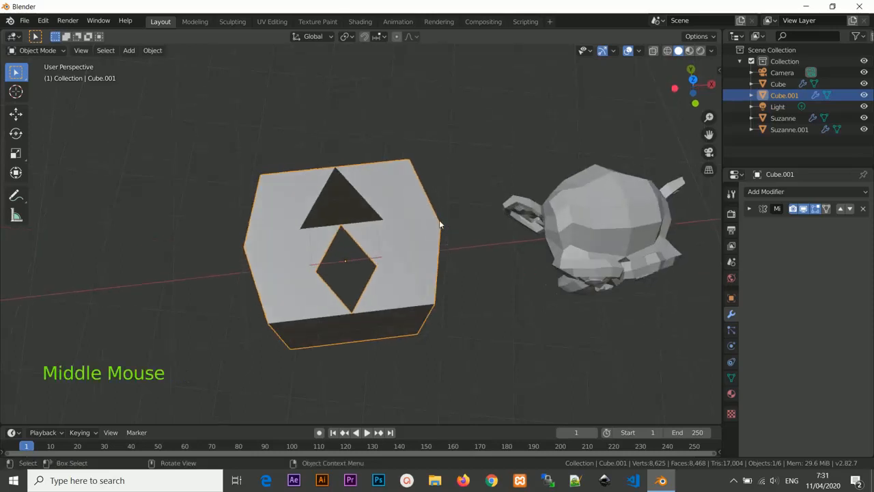
Search the add-ons in Blender's preferences for "meas" and enable the 3D View: MeasureIt add-on.
left_click(26, 21)
mouse_move(44, 24)
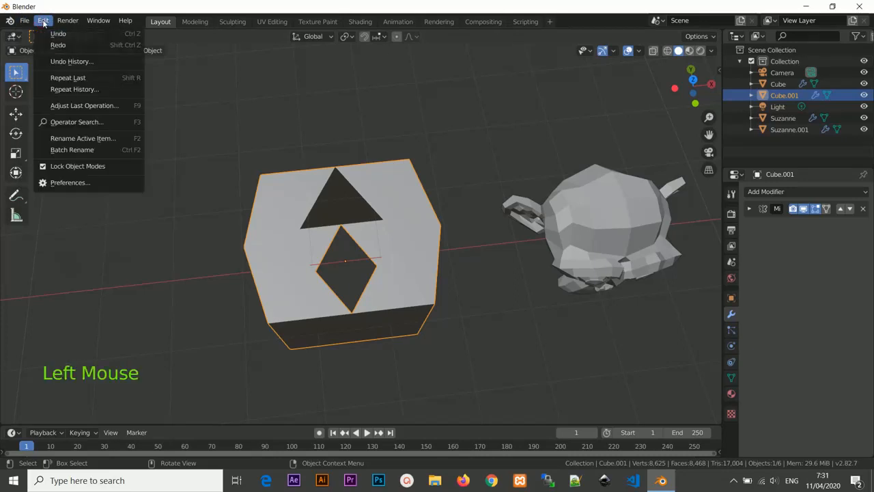
left_click(68, 182)
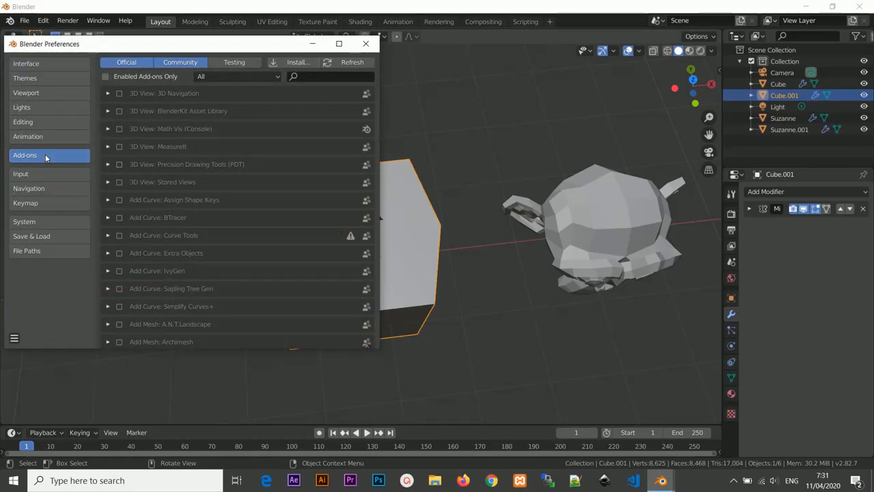
left_click(305, 76)
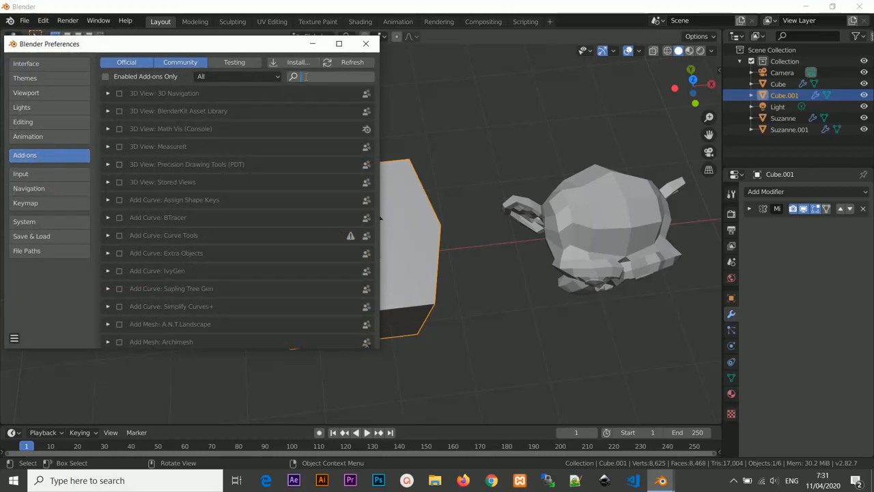
type("meas")
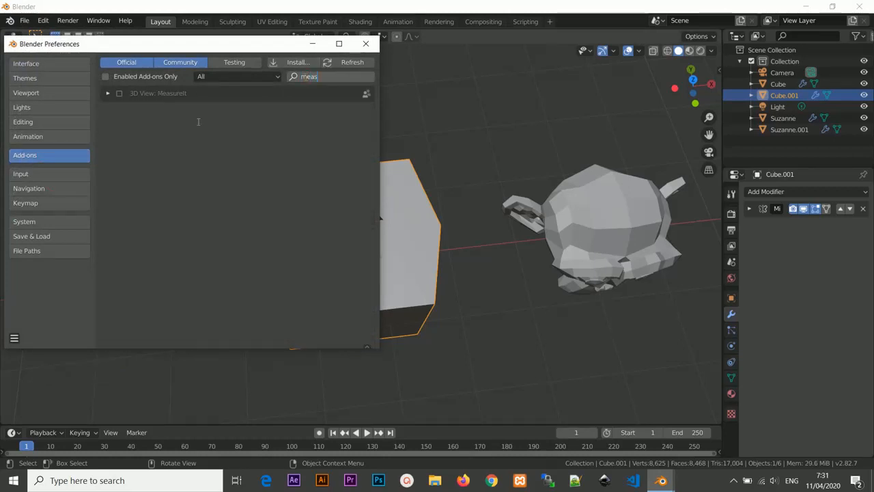
key("Return")
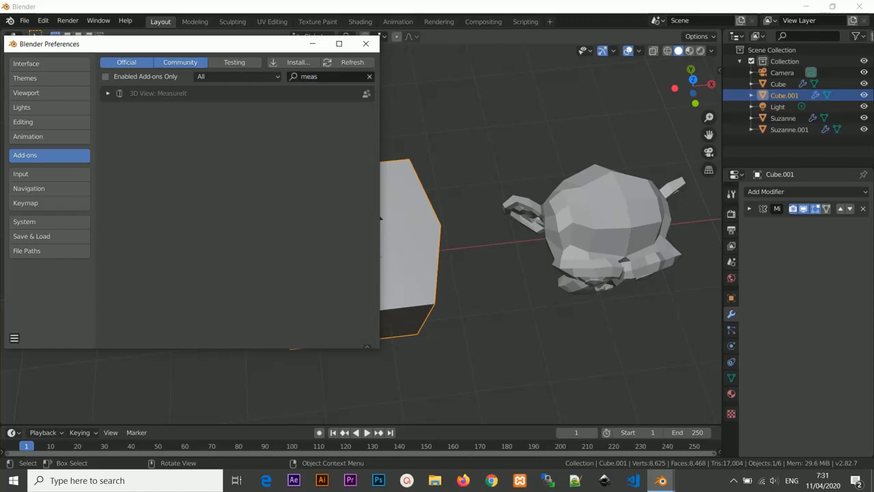
left_click(119, 94)
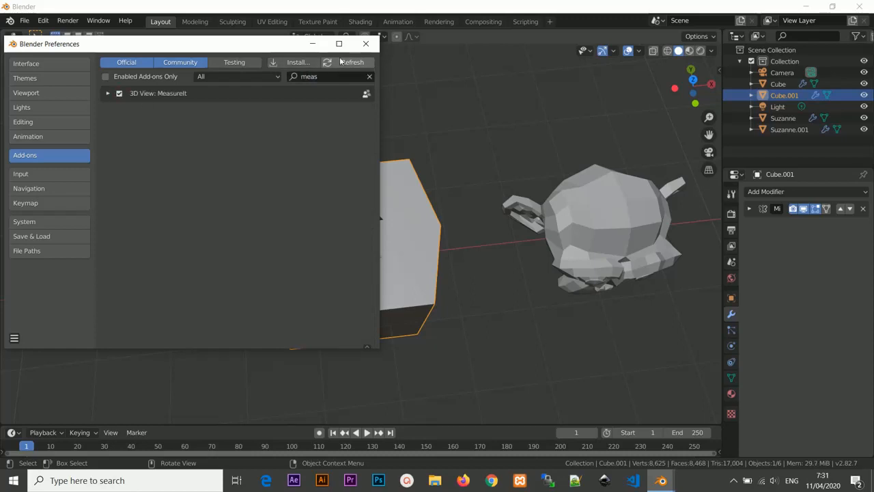
Save the preferences and close the preferences window.
left_click(14, 338)
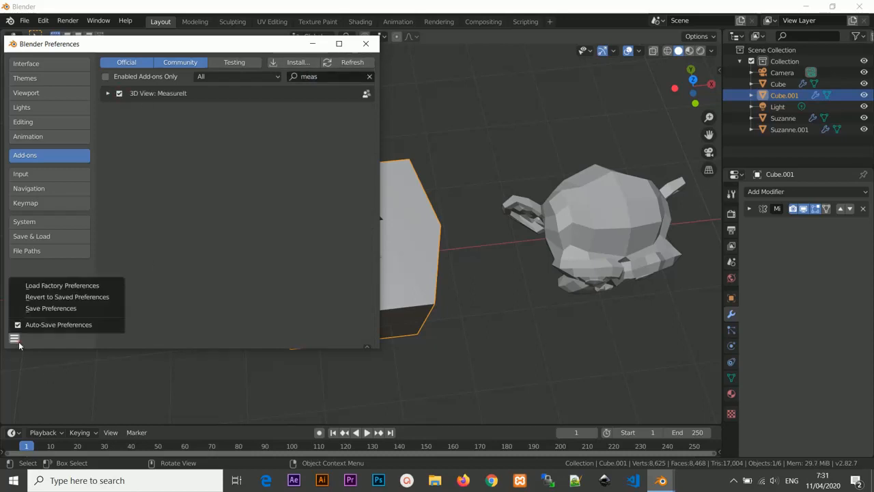
left_click(46, 309)
left_click(366, 43)
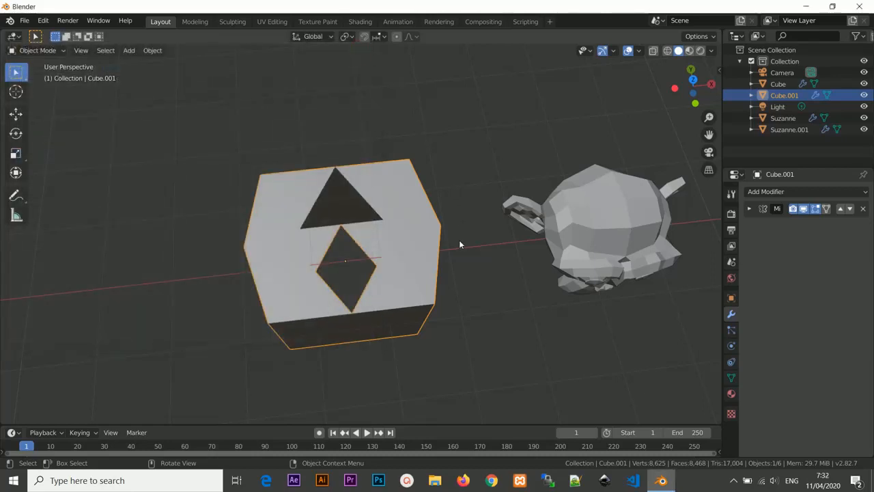
Show the viewport sidebar's view settings and expand the MeasureIt Tools section.
key("n")
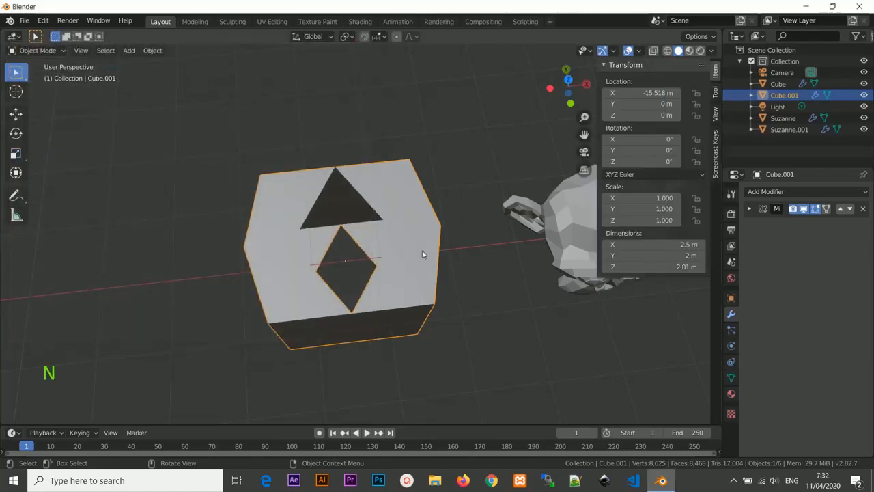
left_click(715, 113)
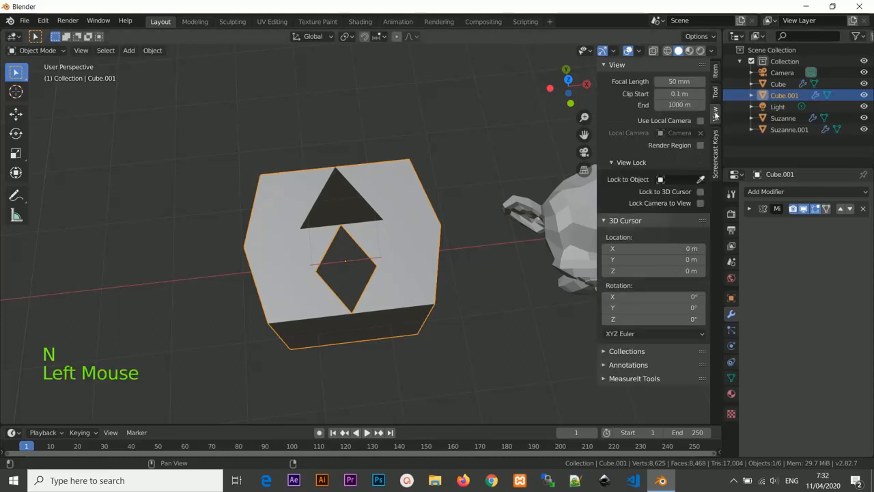
left_click(630, 380)
scroll(635, 377, "down", 4)
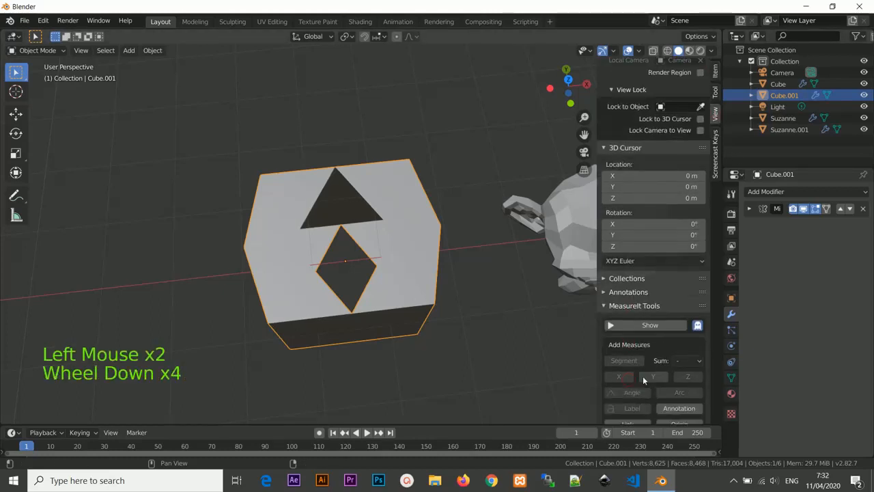
scroll(659, 307, "down", 2)
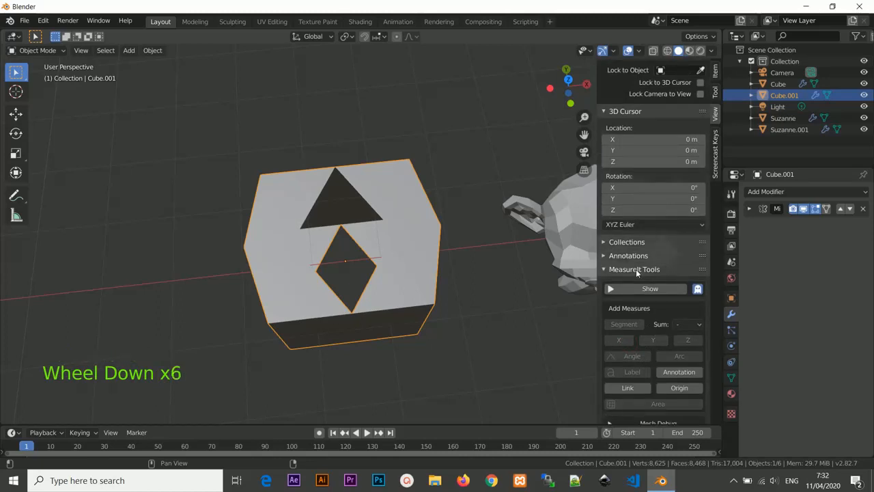
Enter Edit Mode on the mirrored cube, switch to edge selection, and select its vertical front corner edge.
middle_click_drag(454, 285, 405, 240, "shift")
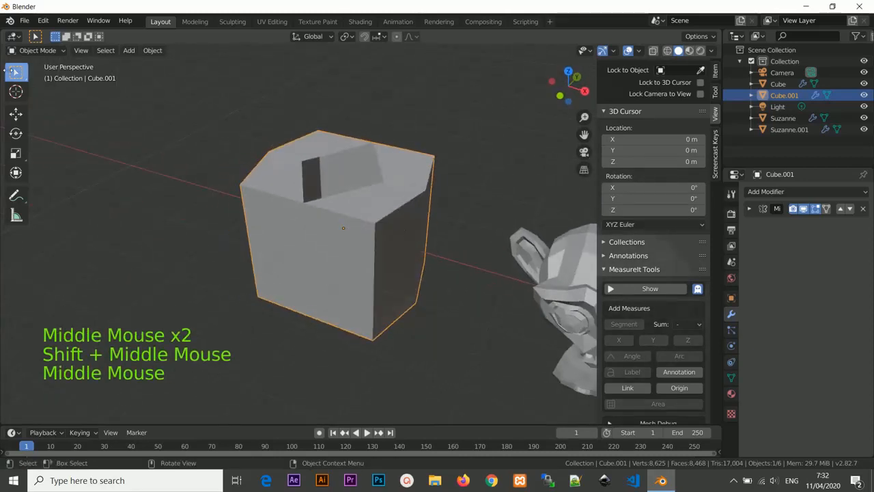
key("Tab")
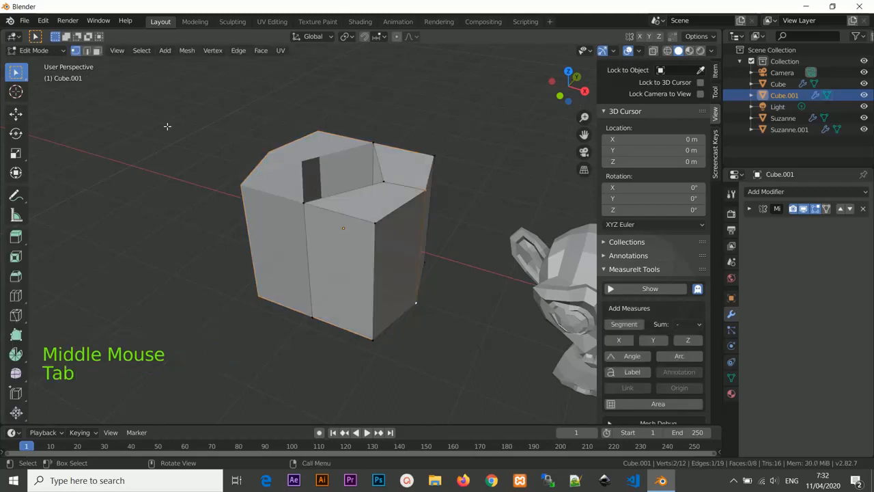
mouse_move(457, 202)
middle_mouse_down()
mouse_move(447, 189)
mouse_move(456, 197)
middle_mouse_up()
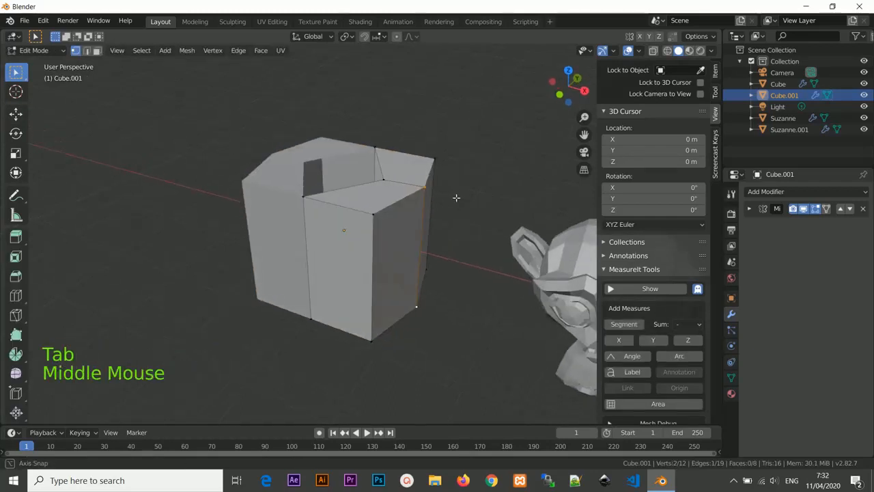
left_click(371, 214)
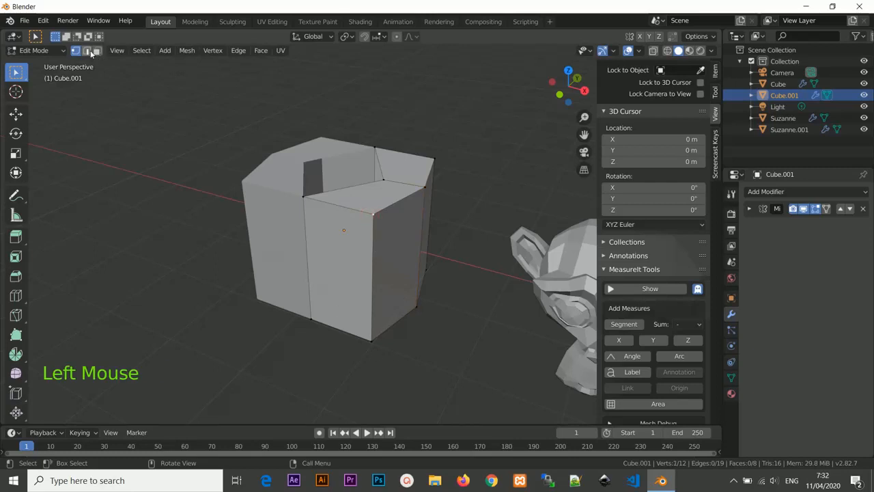
left_click(87, 50)
left_click(381, 265)
middle_click_drag(401, 256, 377, 243)
scroll(410, 252, "up", 3)
scroll(408, 252, "down", 2)
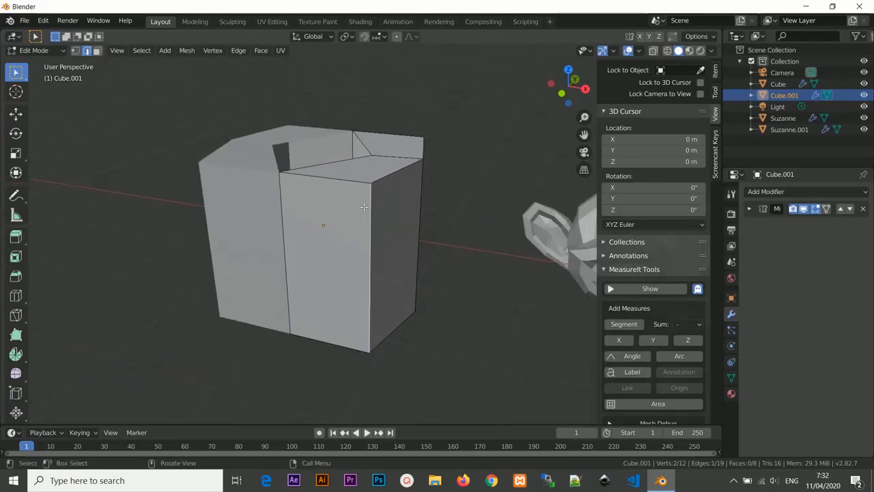
Add a MeasureIt segment measure to the selected edge and show the measurements in the viewport.
left_click(632, 326)
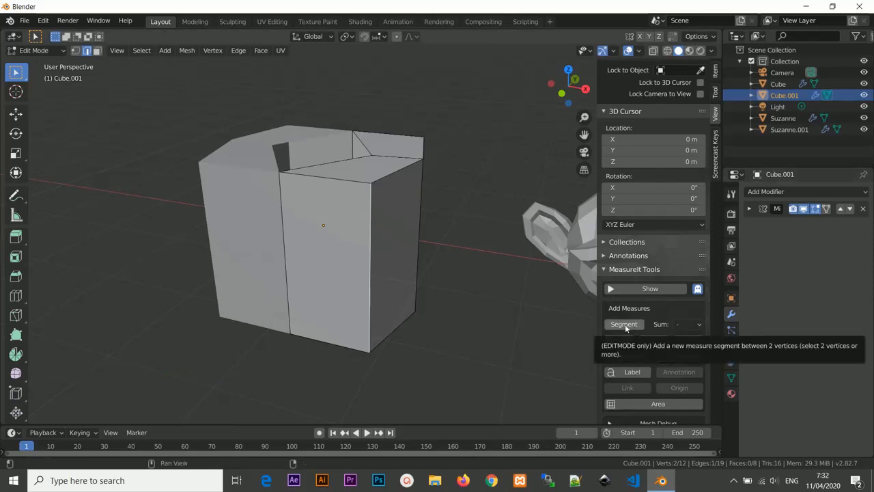
scroll(655, 365, "down", 4)
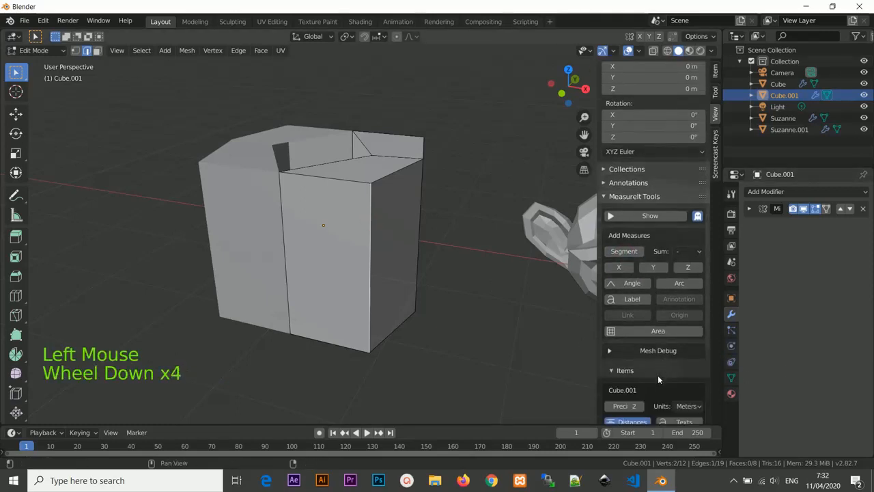
scroll(657, 378, "down", 5)
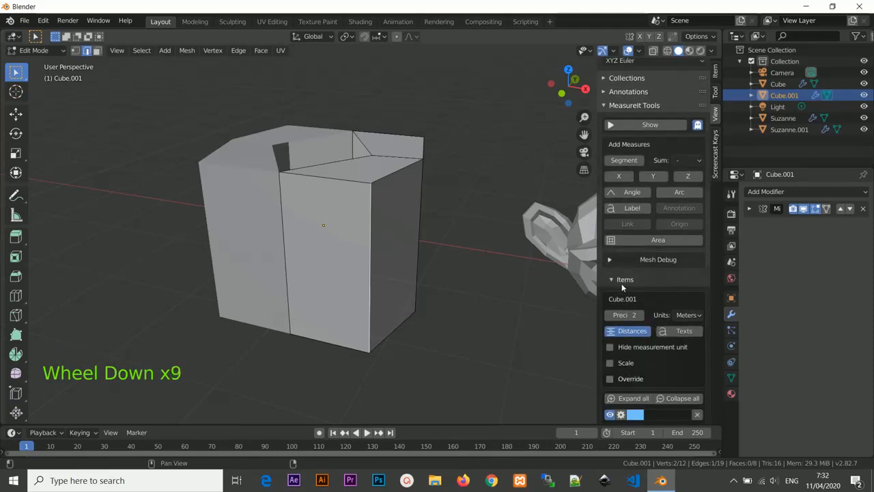
left_click(624, 281)
left_click(661, 391)
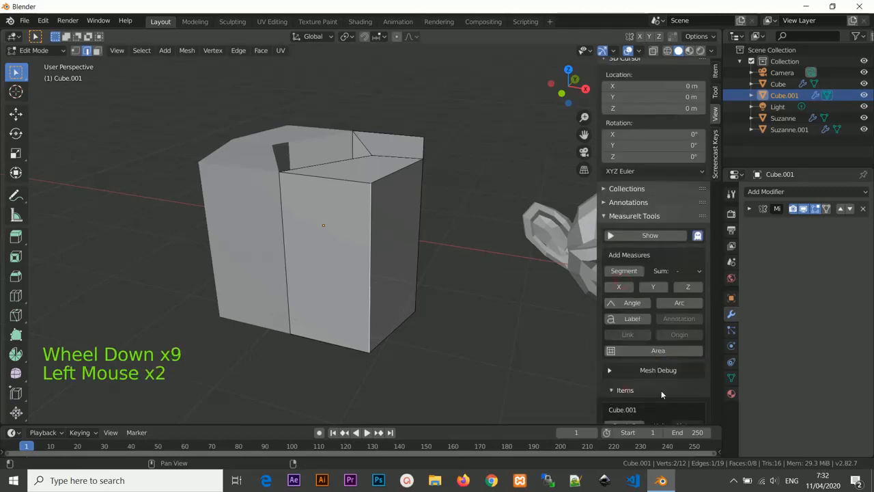
scroll(661, 390, "down", 3)
scroll(668, 372, "down", 5)
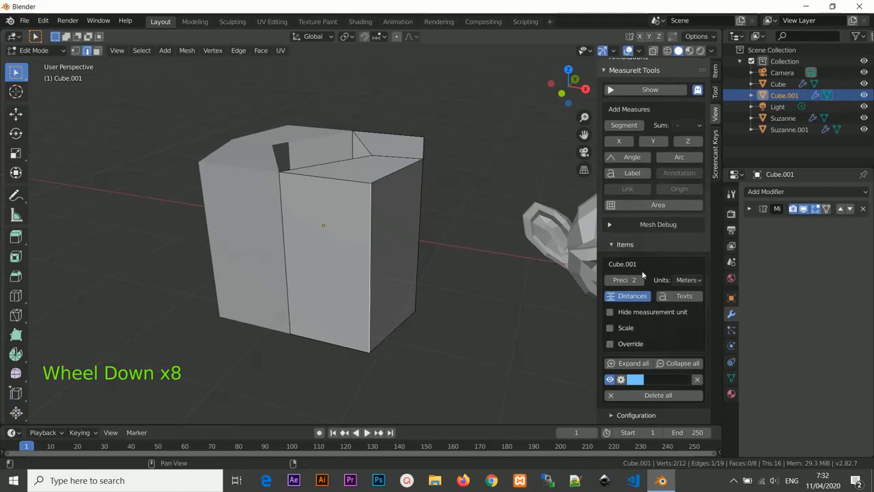
scroll(661, 306, "up", 8)
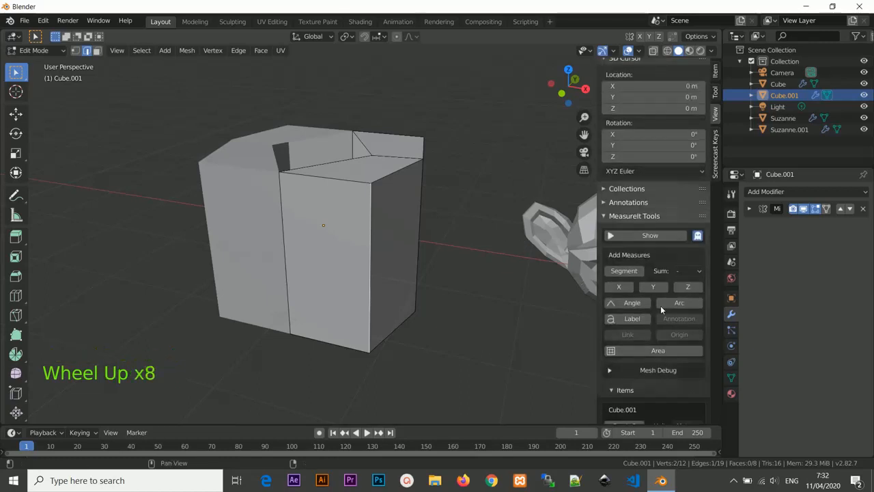
left_click(633, 234)
middle_click_drag(397, 268, 450, 244)
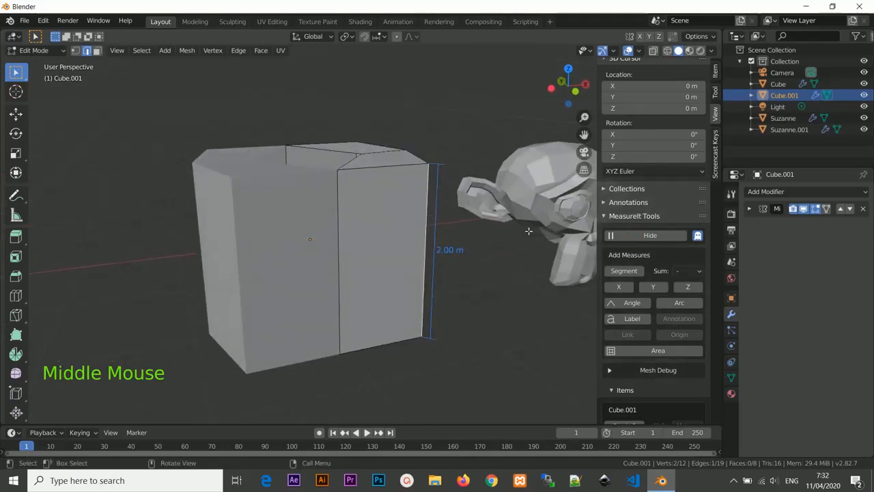
Try Centimeters as the MeasureIt display units for the mirrored cube, and set the units back to Meters.
scroll(663, 355, "down", 7)
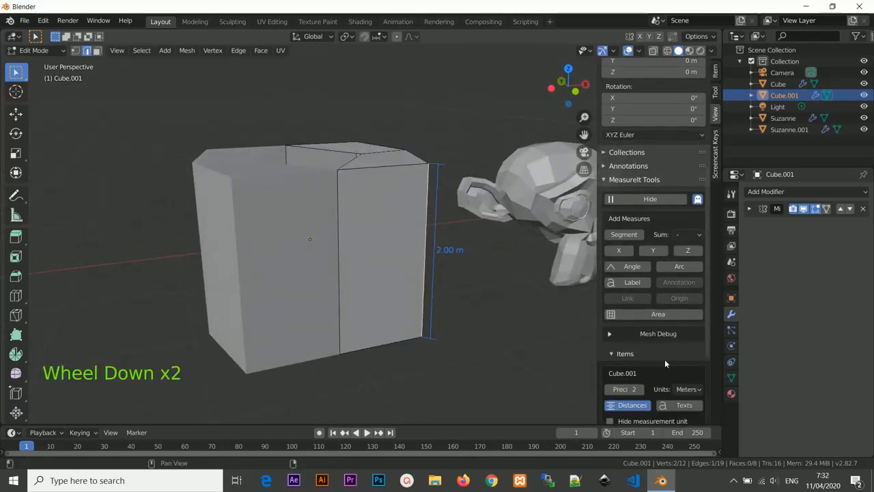
scroll(656, 350, "down", 2)
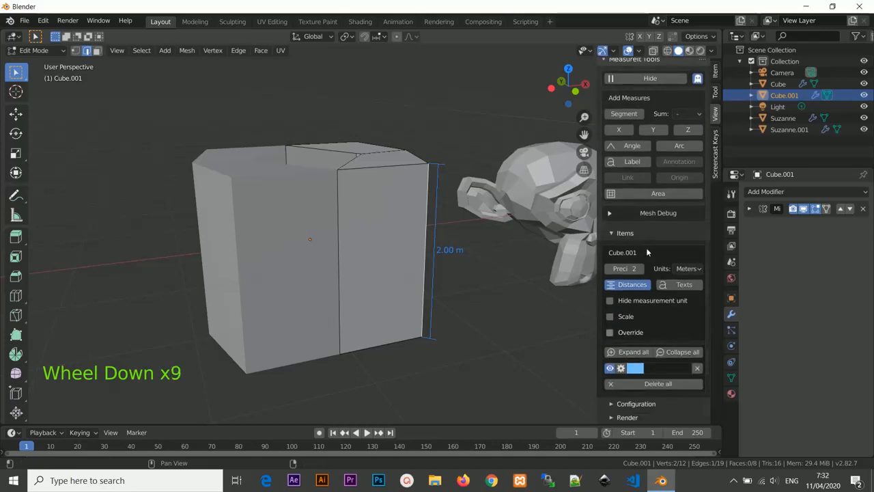
left_click(683, 268)
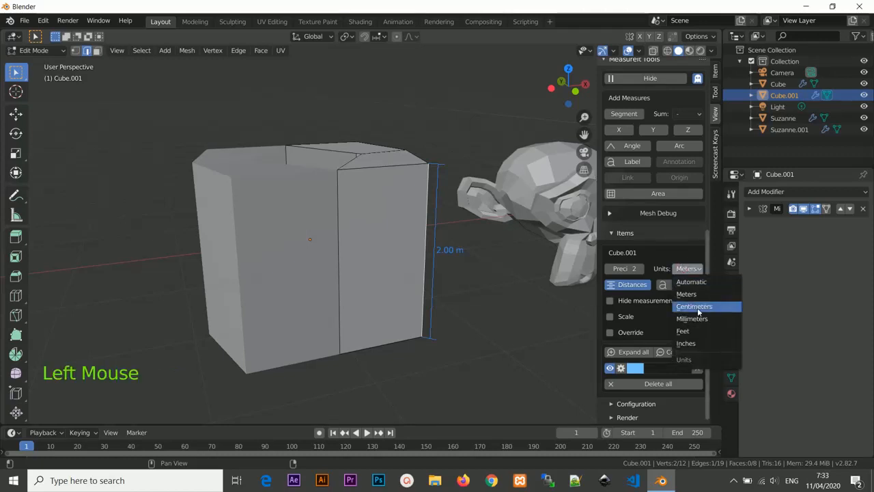
left_click(698, 309)
middle_click_drag(504, 252, 478, 274)
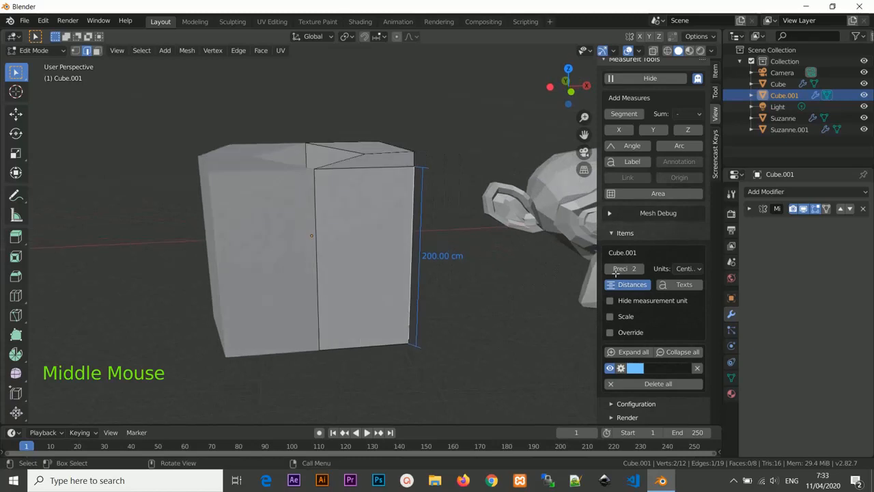
left_click(685, 270)
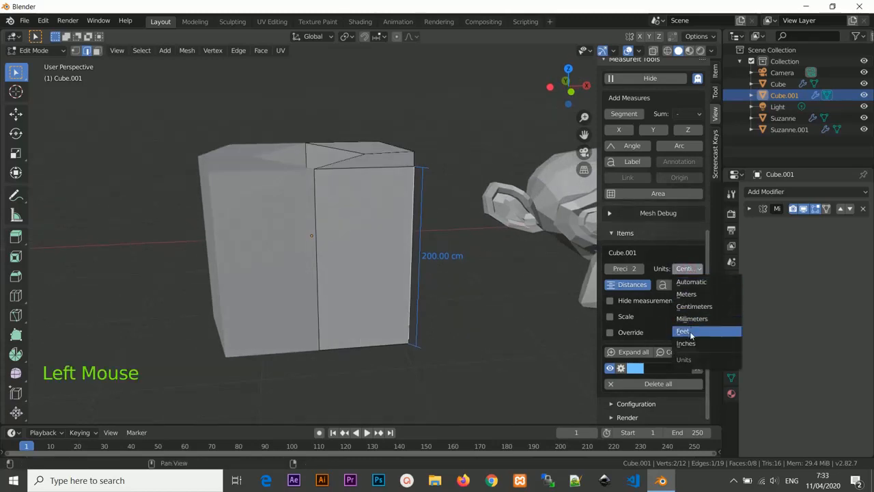
left_click(687, 293)
Select the cube's bottom front edge beside the measured vertical edge and add a MeasureIt segment measure to it.
middle_click_drag(437, 222, 441, 252)
left_click(386, 349)
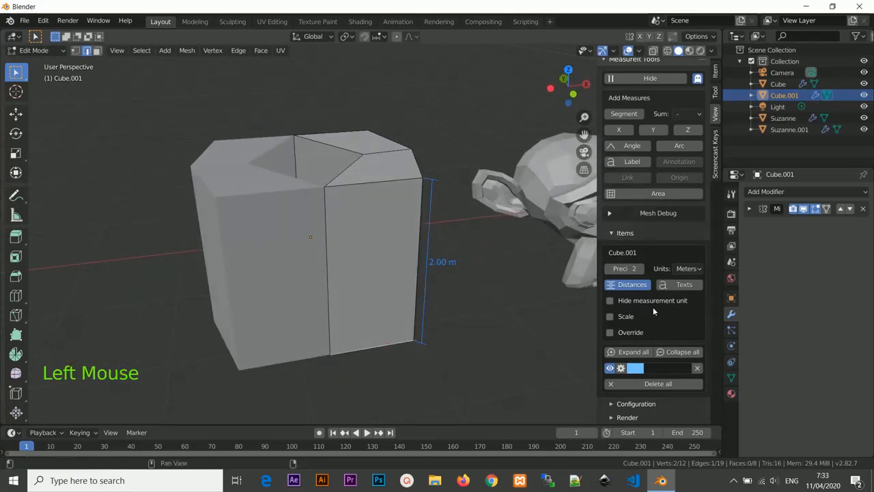
scroll(633, 288, "up", 4)
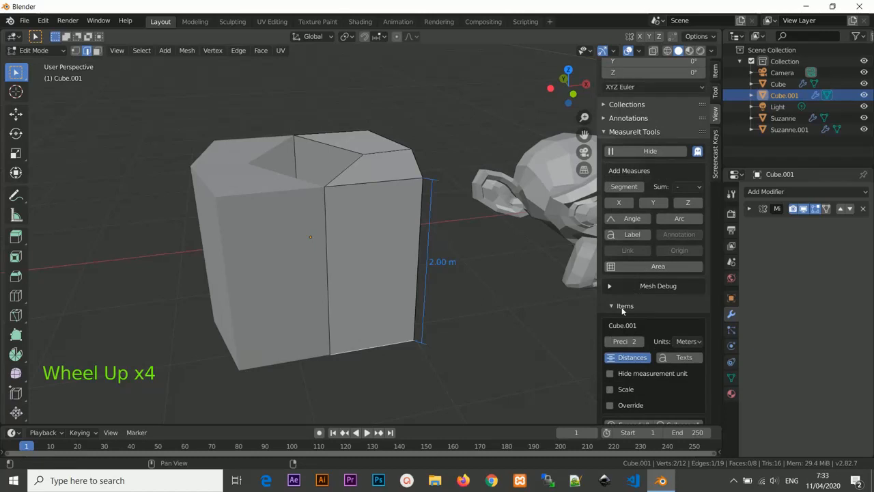
left_click(624, 187)
middle_click_drag(396, 334, 636, 349)
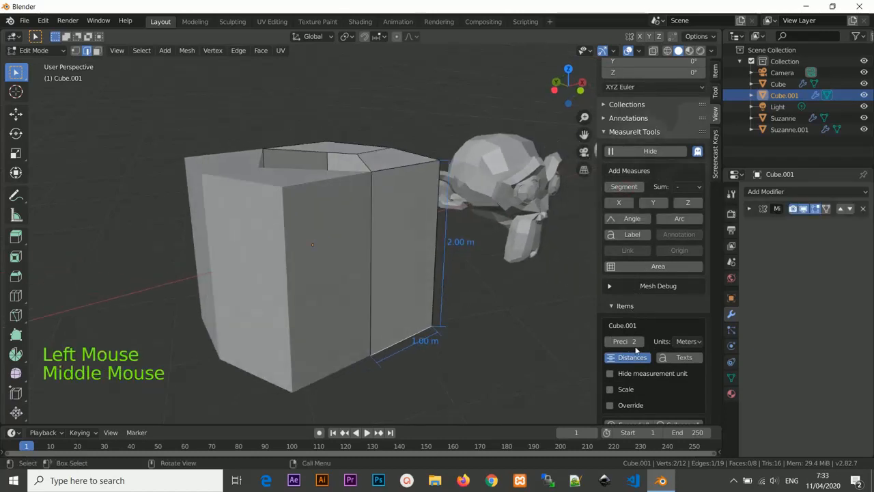
Hide and reshow each of the two segment measures in the MeasureIt items list, leaving both visible.
left_click(620, 306)
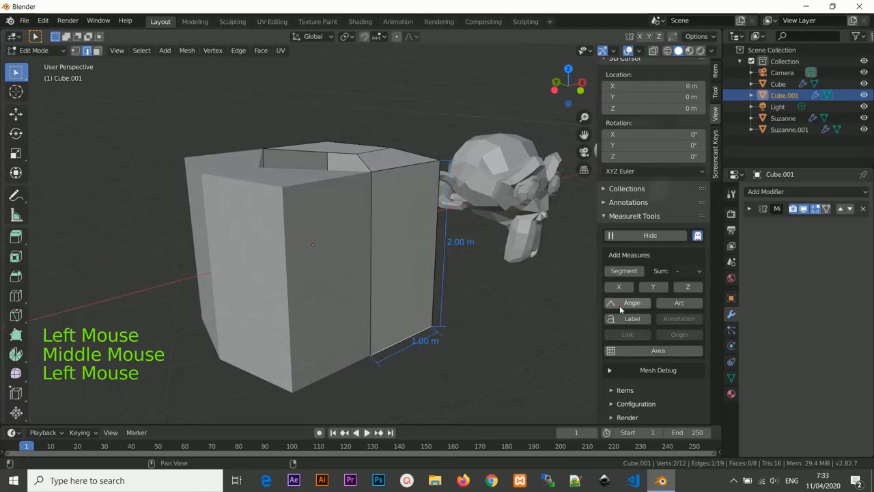
left_click(623, 391)
scroll(644, 391, "down", 8)
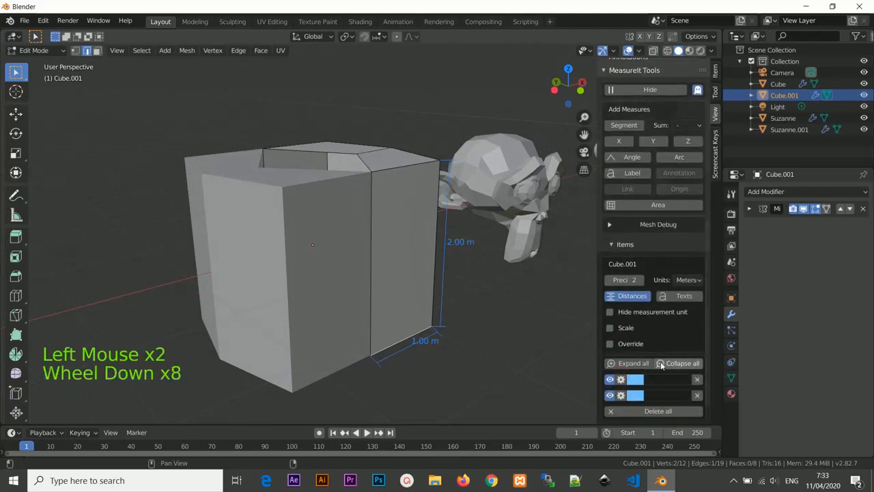
scroll(661, 366, "down", 3)
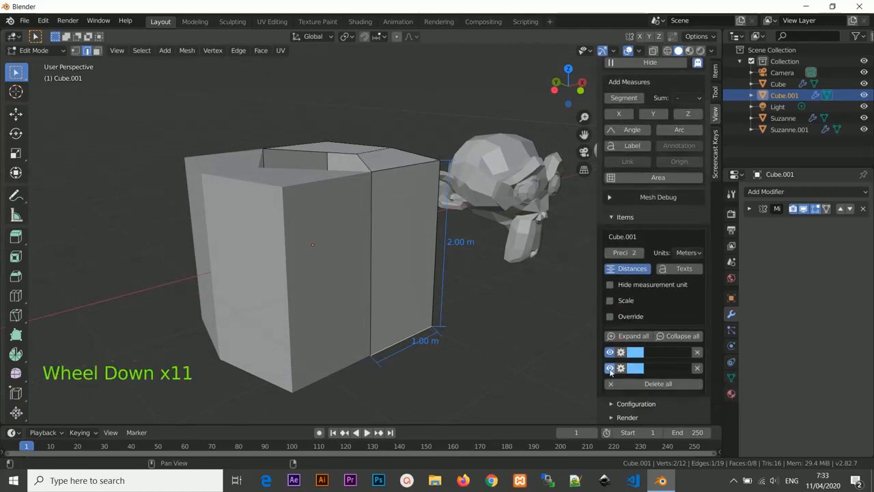
left_click(611, 370)
left_click(610, 369)
left_click(611, 369)
left_click(611, 370)
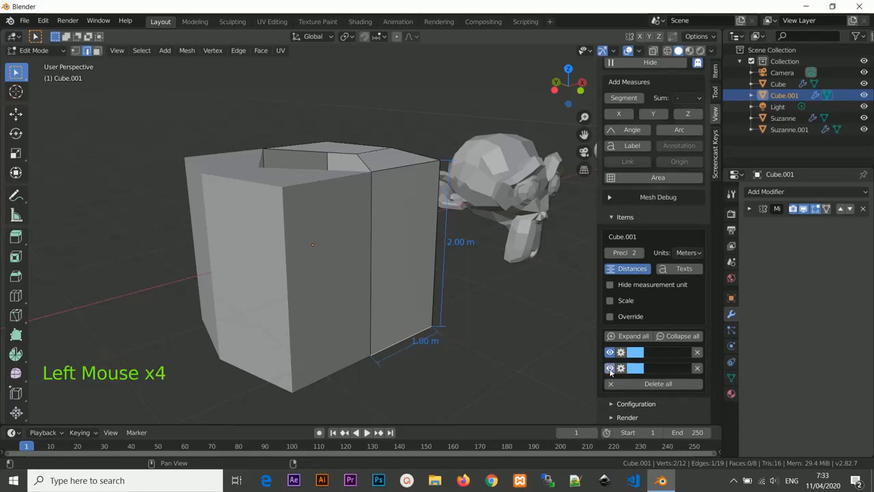
left_click(611, 369)
left_click(610, 370)
left_click(610, 370)
left_click(611, 352)
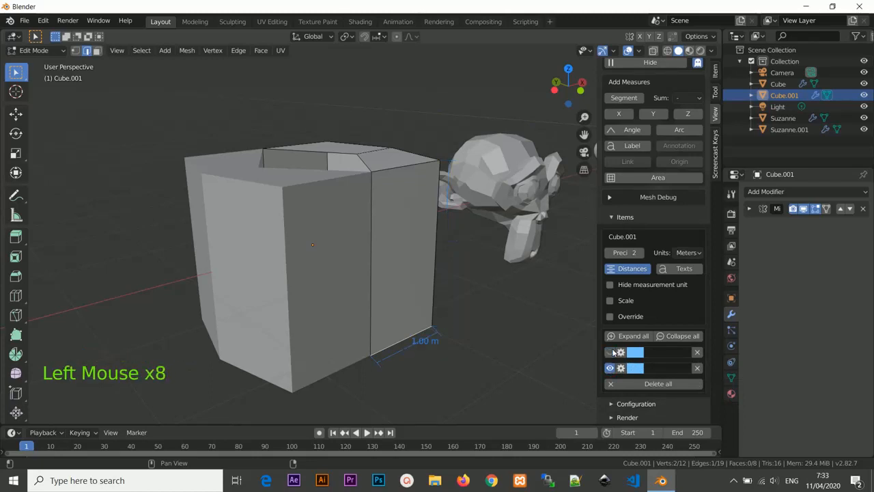
left_click(613, 353)
left_click(610, 368)
left_click(610, 368)
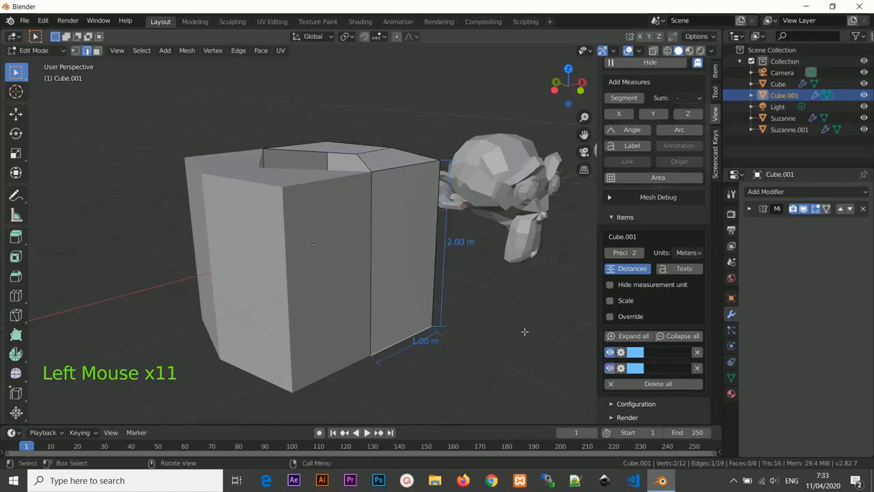
Change the colour of the bottom edge's segment measure to red.
middle_click_drag(524, 331, 478, 287)
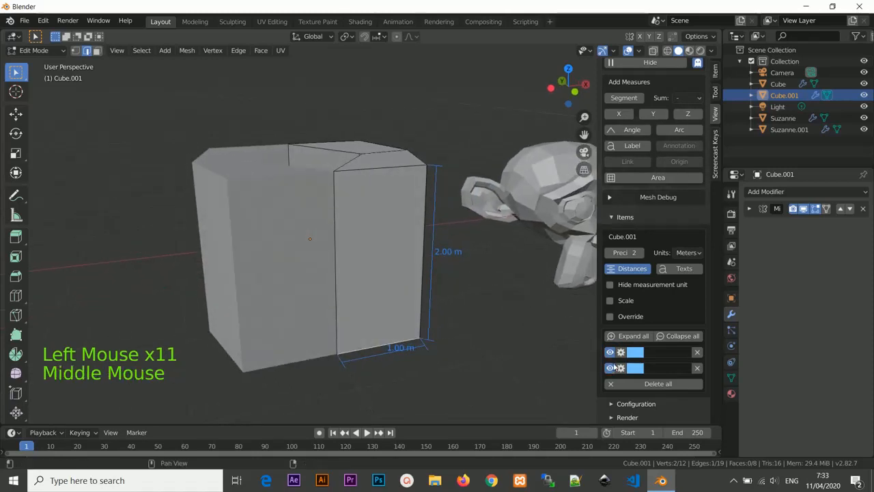
left_click(635, 351)
left_click_drag(672, 247, 671, 283)
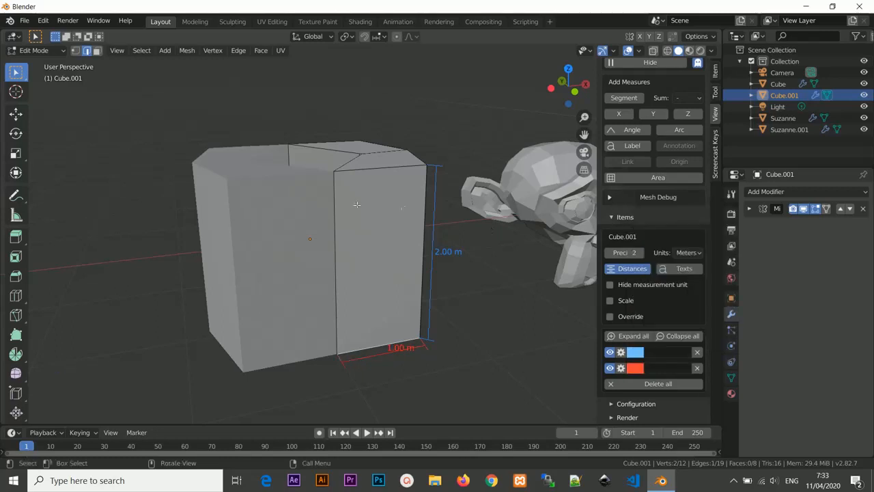
Switch the mesh selection mode to vertices for picking corners on the cube's top face.
middle_click_drag(460, 197, 437, 205)
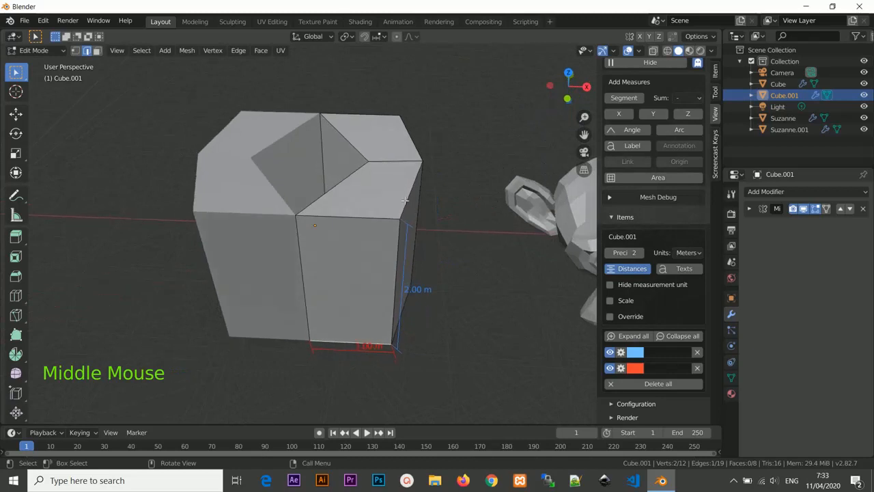
key("Caps_Lock")
key("Caps_Lock")
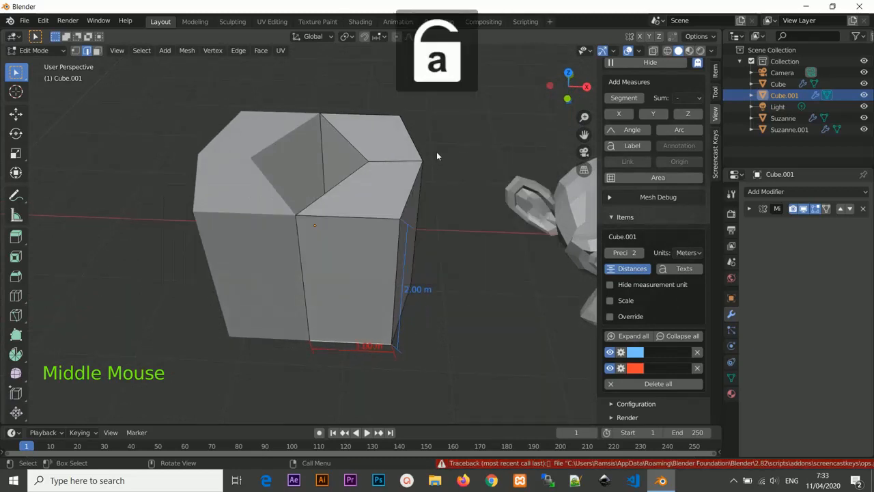
middle_click_drag(432, 165, 406, 211)
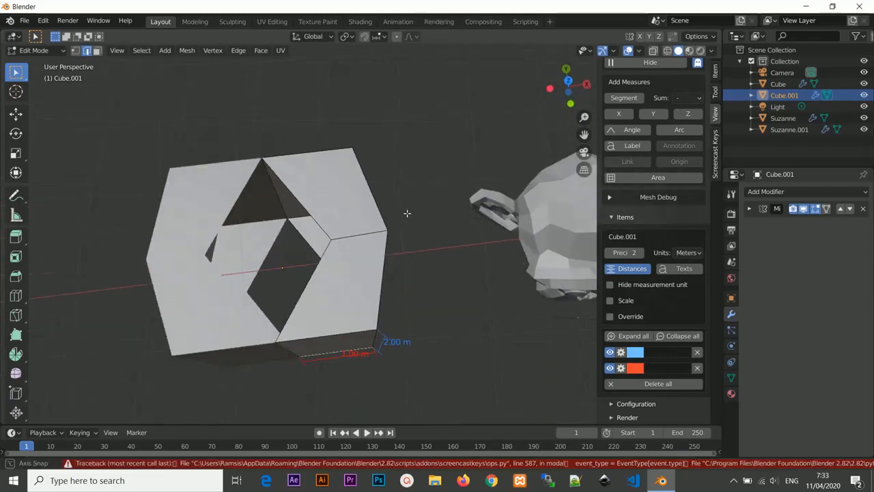
scroll(389, 216, "up", 5)
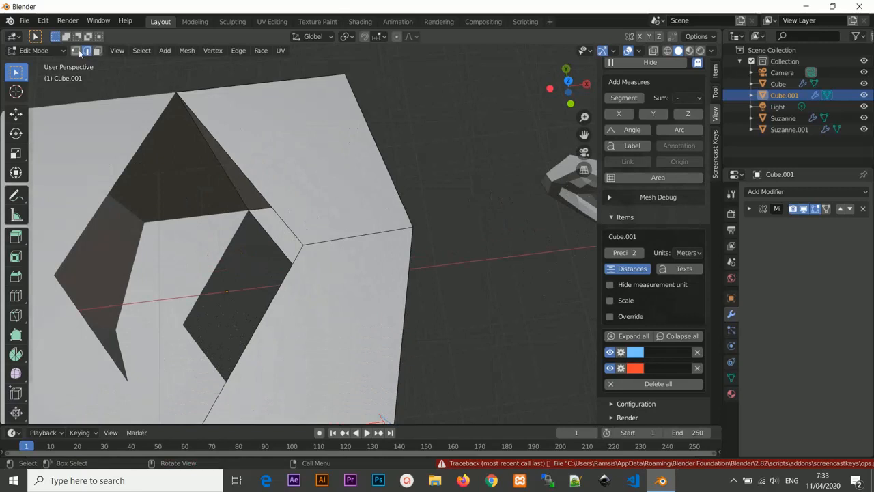
left_click(75, 51)
middle_click_drag(435, 216, 409, 207)
scroll(403, 210, "down", 2)
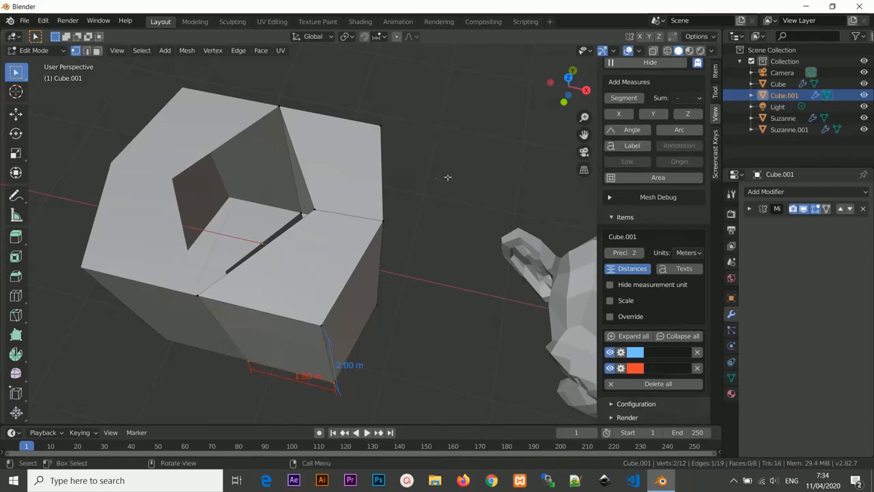
Select three consecutive outer vertices of the top face, with the middle side corner second, and add a MeasureIt angle measure.
middle_click_drag(396, 187, 400, 208, "shift")
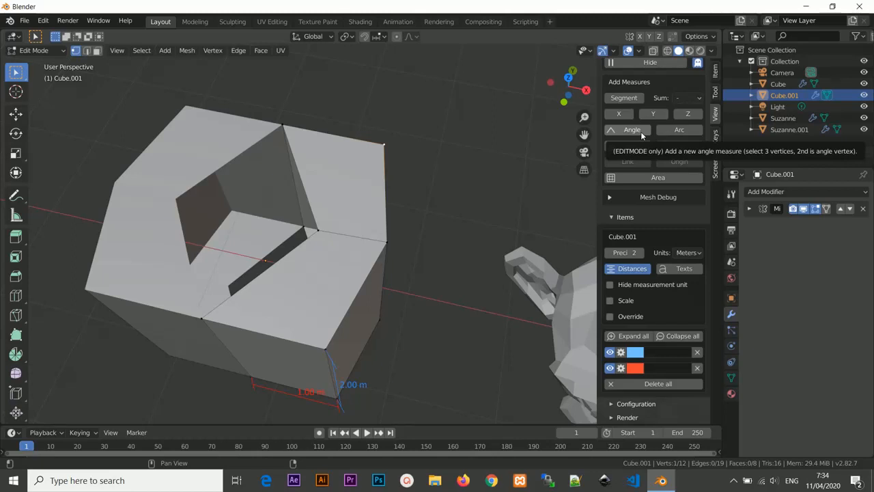
left_click(383, 245)
middle_click_drag(321, 350, 331, 244)
middle_click_drag(327, 192, 390, 163)
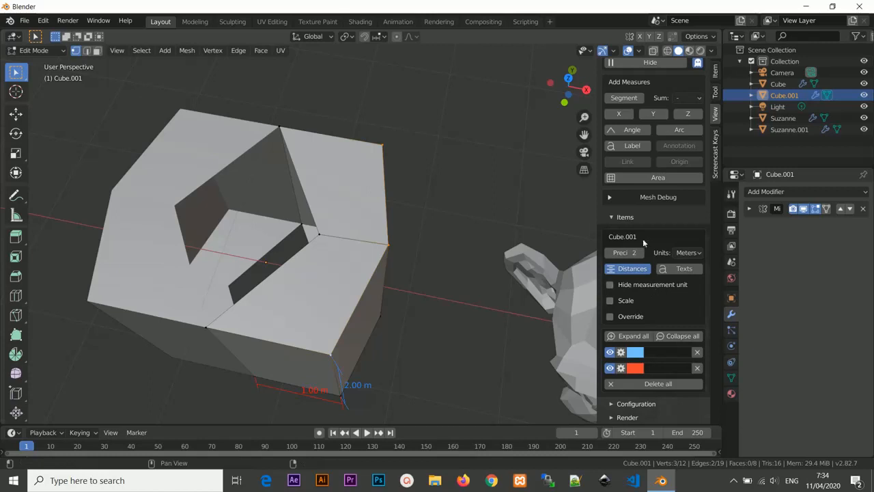
scroll(649, 239, "up", 2)
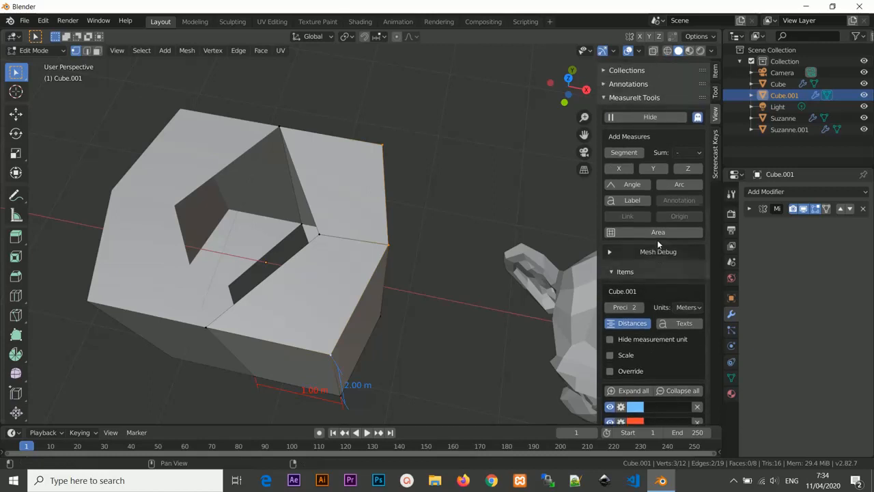
left_click(627, 185)
scroll(421, 229, "up", 3)
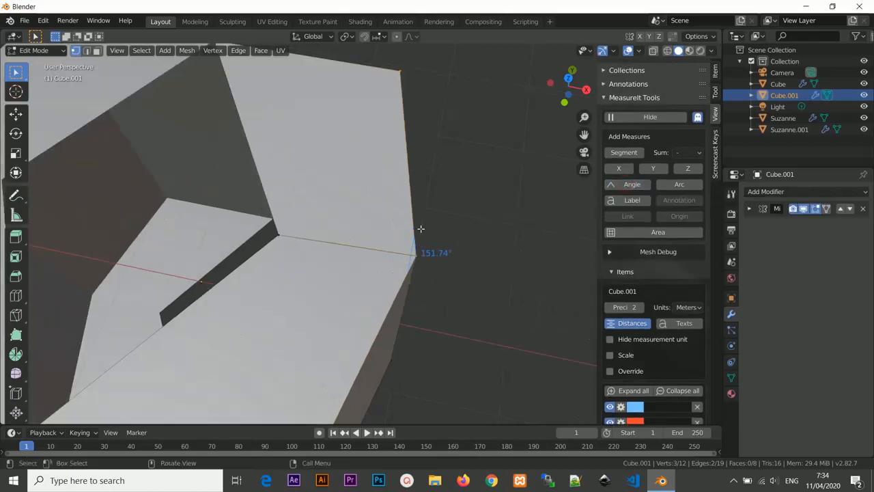
scroll(424, 259, "down", 4)
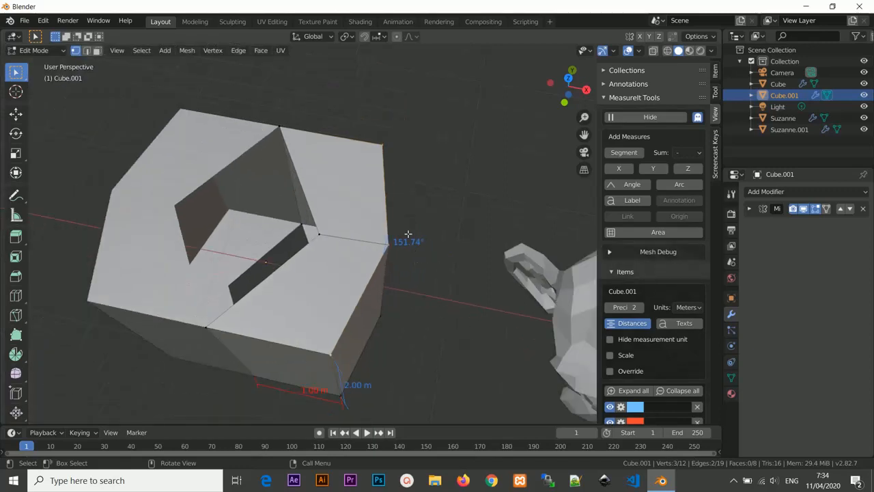
middle_click_drag(409, 233, 414, 251)
scroll(430, 239, "up", 2)
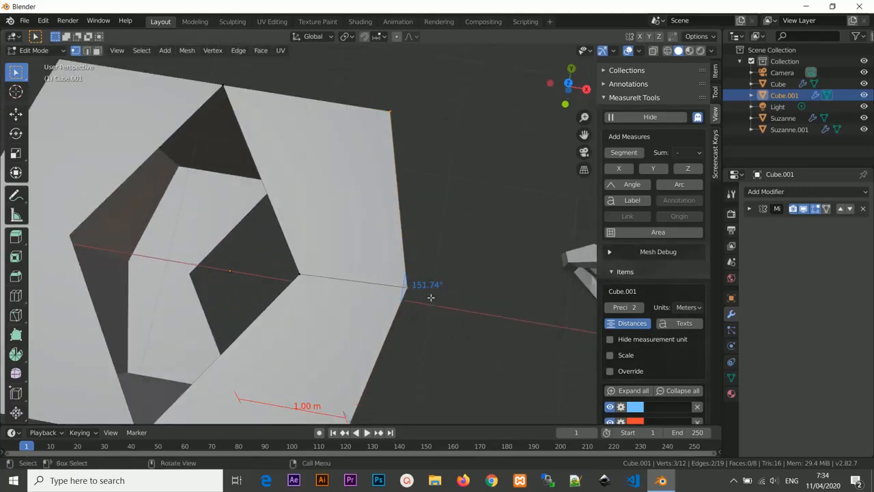
Select three consecutive vertices of the top opening, with the inner corner second, and add a MeasureIt angle measure.
middle_click_drag(452, 299, 293, 181)
scroll(439, 267, "down", 2)
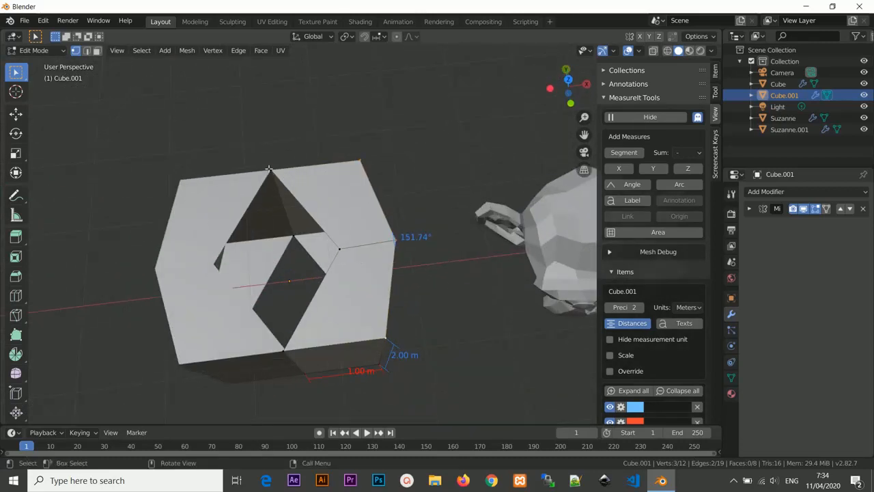
left_click(287, 346, "shift")
left_click(631, 187)
scroll(406, 230, "up", 5)
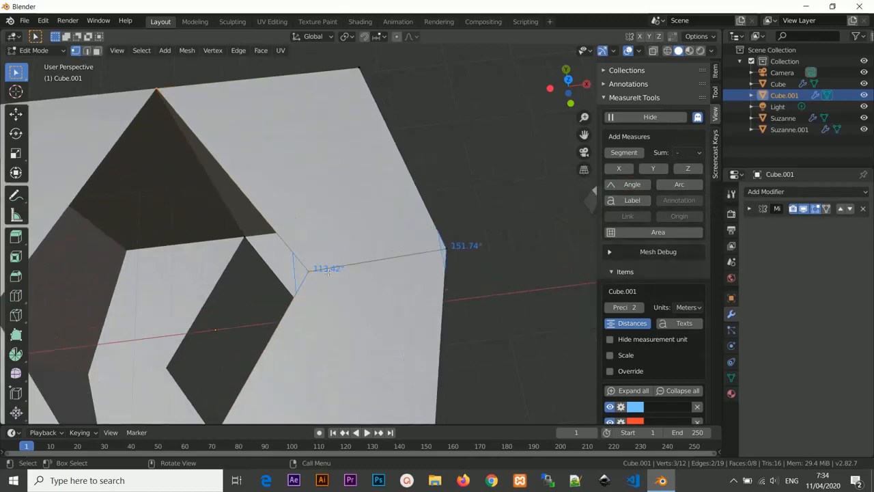
scroll(328, 270, "down", 5)
scroll(359, 282, "down", 2)
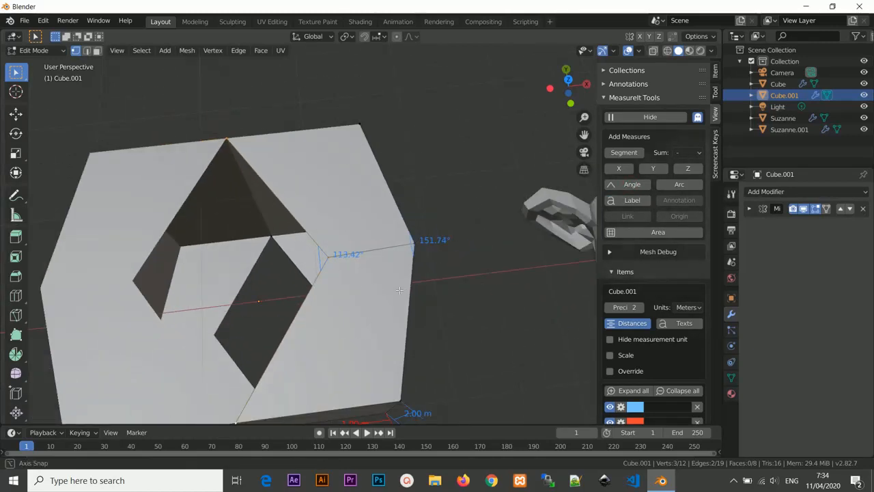
Change the colour of the inner corner's angle measure to green and the outer corner's angle measure to magenta.
middle_click_drag(399, 290, 418, 263)
scroll(376, 261, "down", 2)
scroll(681, 368, "down", 3)
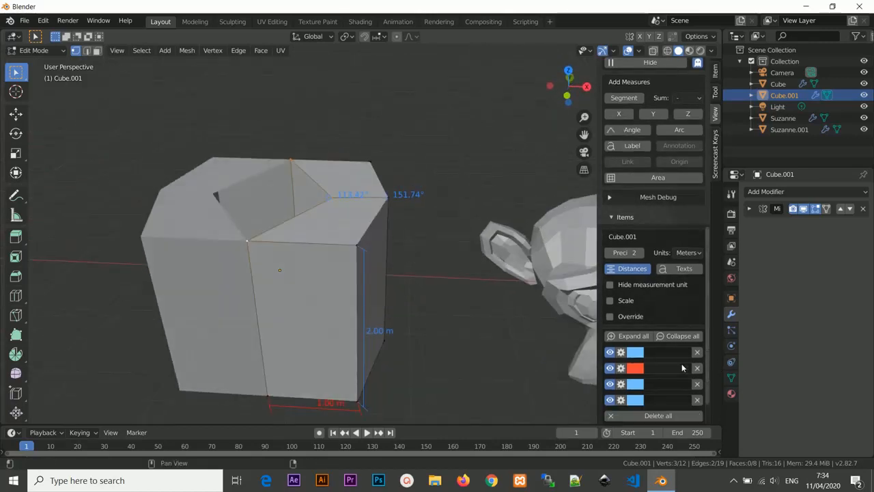
scroll(682, 368, "down", 2)
left_click(635, 369)
mouse_move(661, 254)
left_mouse_down()
mouse_move(669, 277)
mouse_move(660, 244)
left_mouse_up()
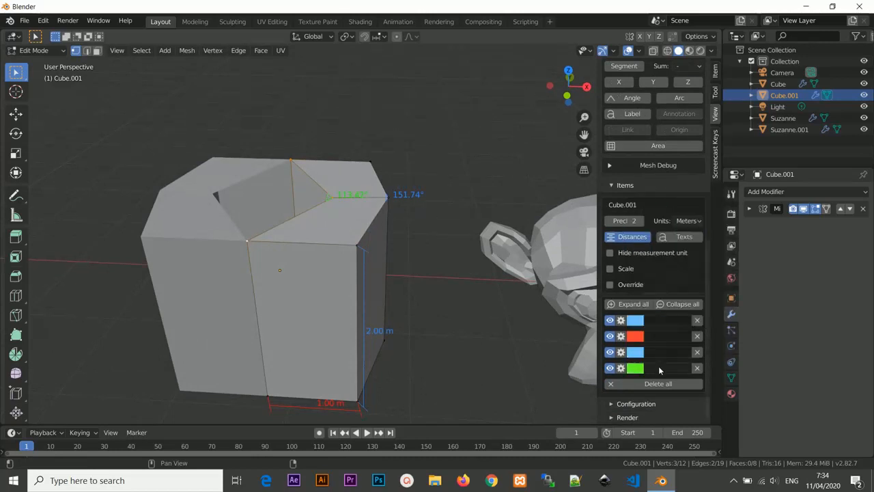
left_click(640, 353)
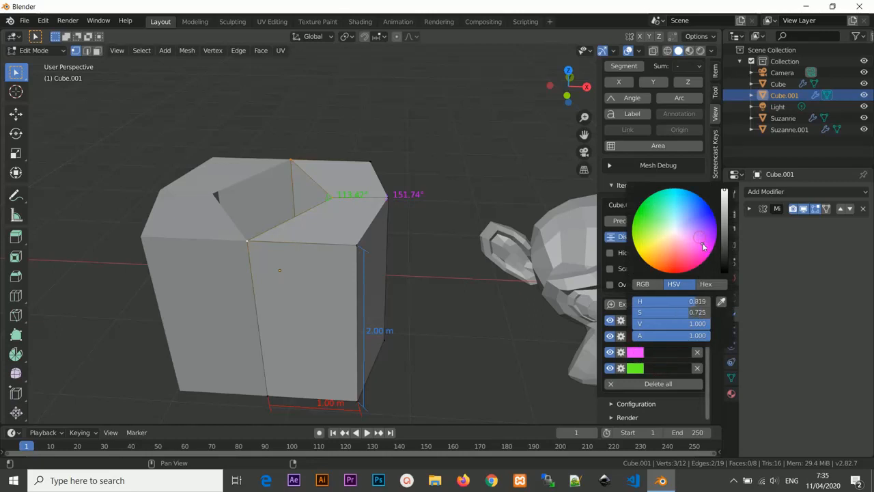
Switch between Object Mode and Edit Mode to view the cube's measurements in both, ending in Edit Mode.
key("Tab")
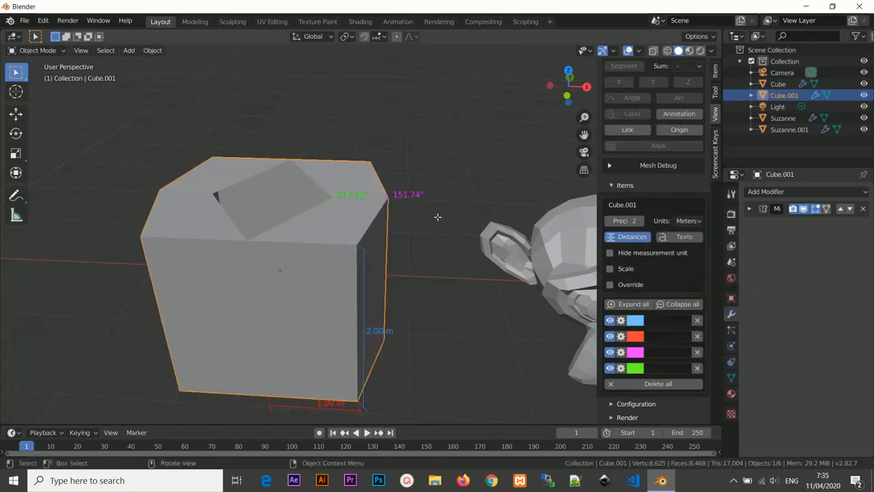
middle_click_drag(439, 214, 435, 236)
key("Tab")
key("Tab")
key("Tab")
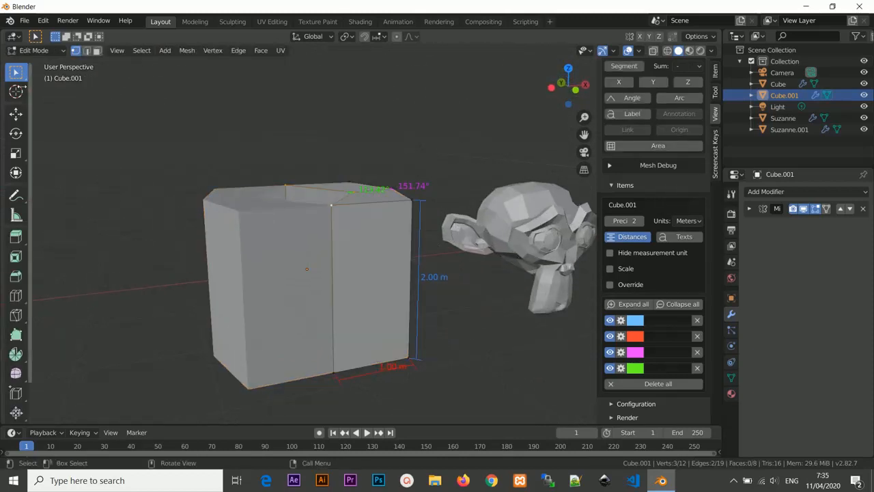
Select all top-face vertices on the editable half of the mirrored cube and try moving them freely.
middle_click_drag(446, 213, 415, 219)
left_click_drag(410, 137, 206, 224)
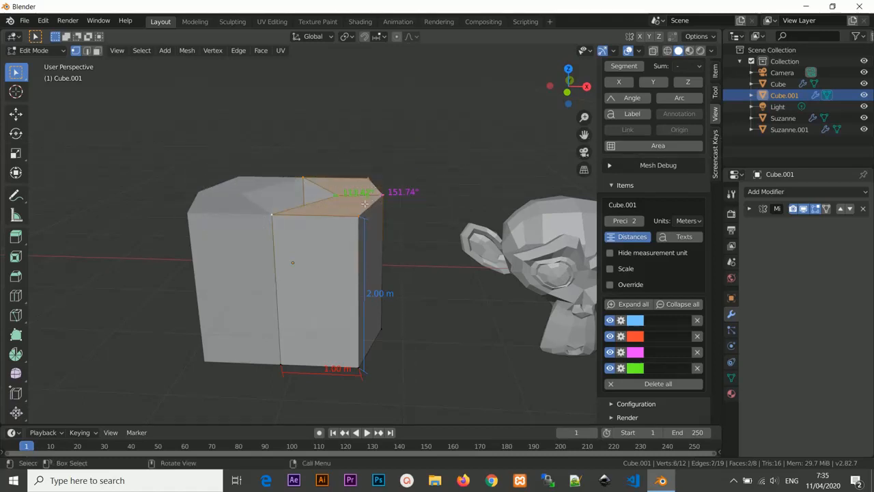
key("g")
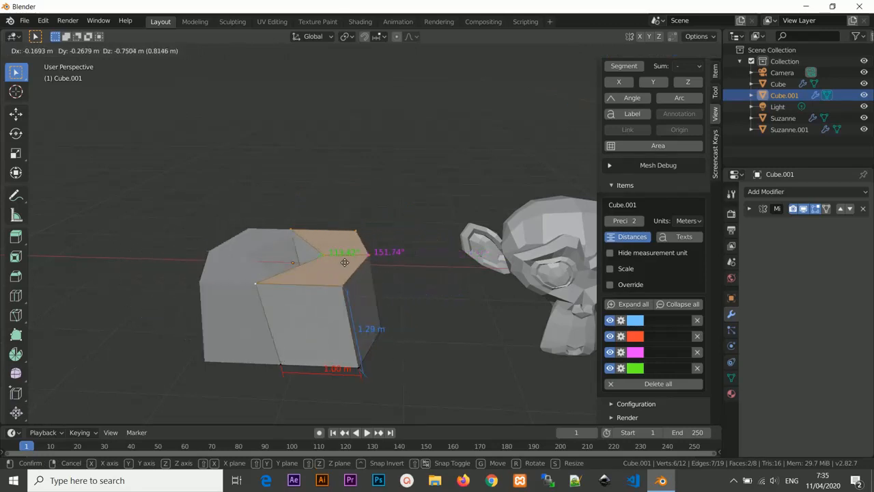
right_click(400, 176)
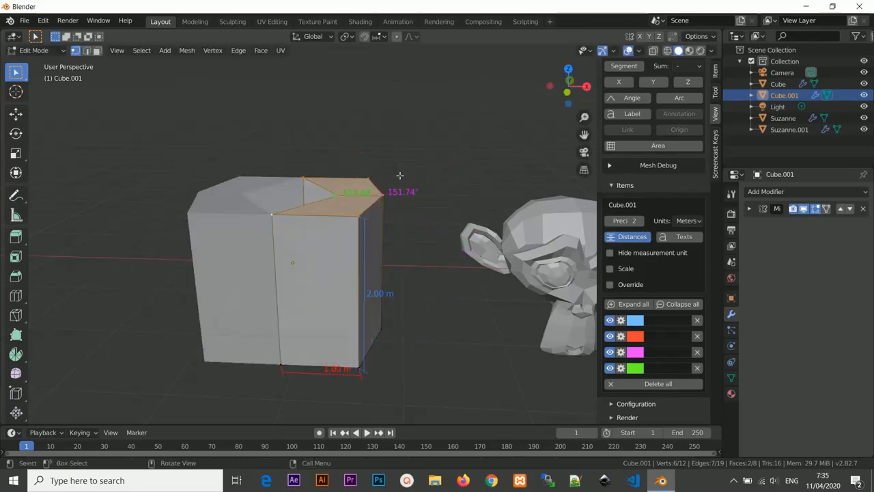
Lower the selected top vertices along the global Z axis until the cube's vertical edge is 1.30 m.
type("gz")
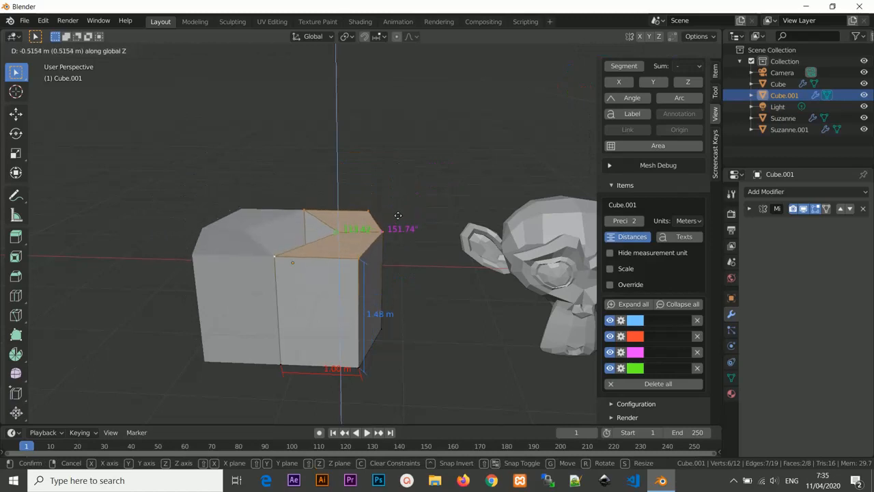
type("-1")
key("BackSpace")
key("BackSpace")
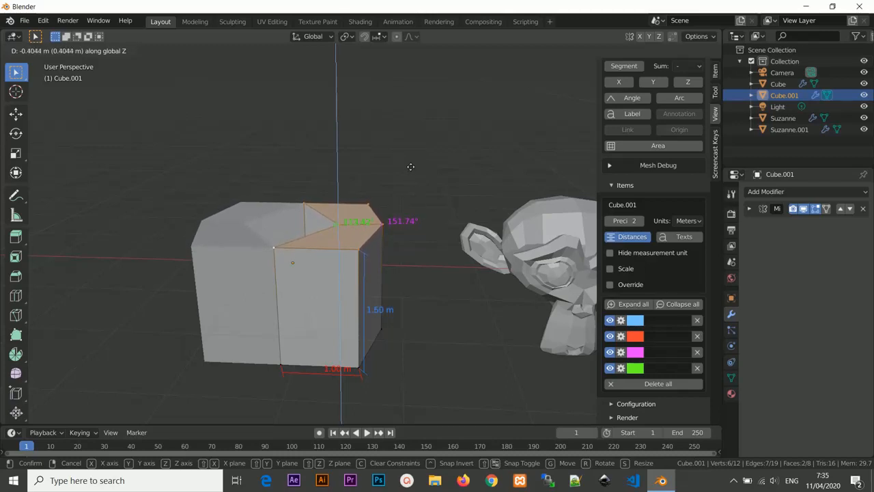
left_click(390, 373)
Return to Object Mode and hide the viewport sidebar to show the measured cube alongside the other objects.
middle_click_drag(390, 371, 351, 162)
key("Tab")
scroll(434, 247, "down", 3)
key("n")
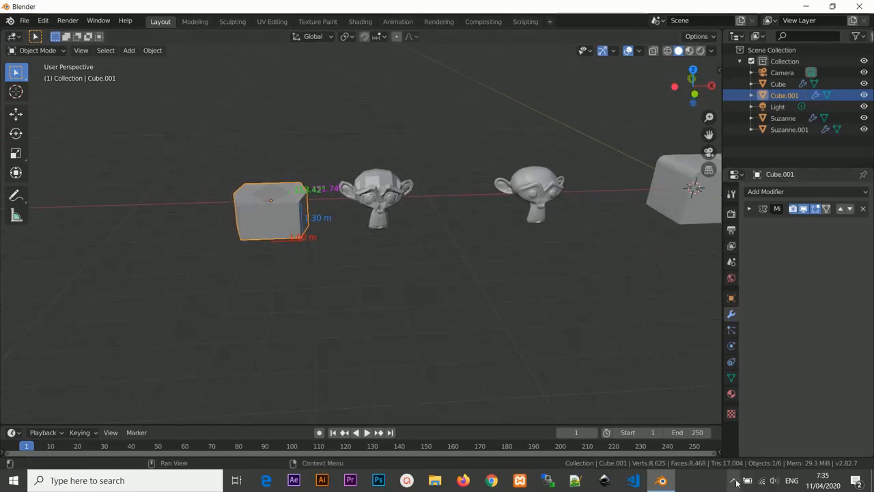